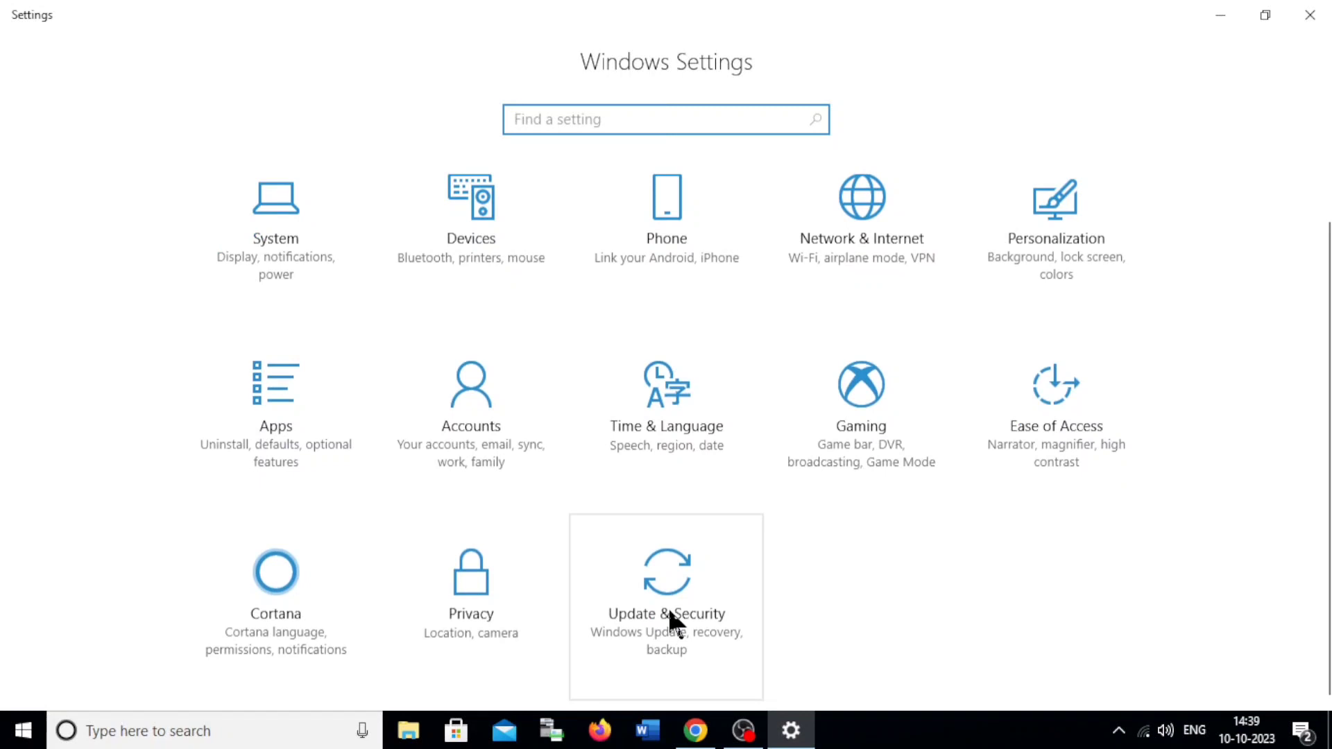
# - Review the pending feature update and update settings on the Windows Update page, and close Settings
pyautogui.click(670, 614)
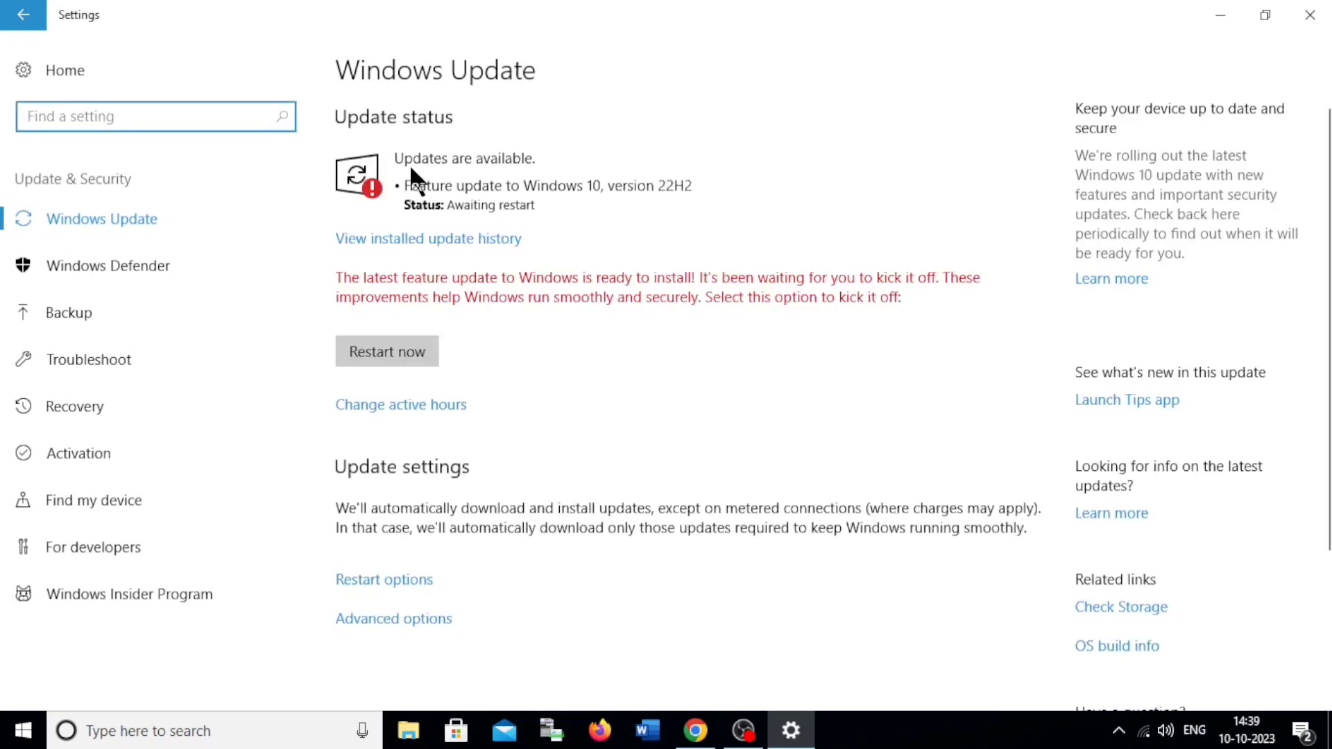
pyautogui.moveTo(716, 182); pyautogui.dragTo(413, 187)
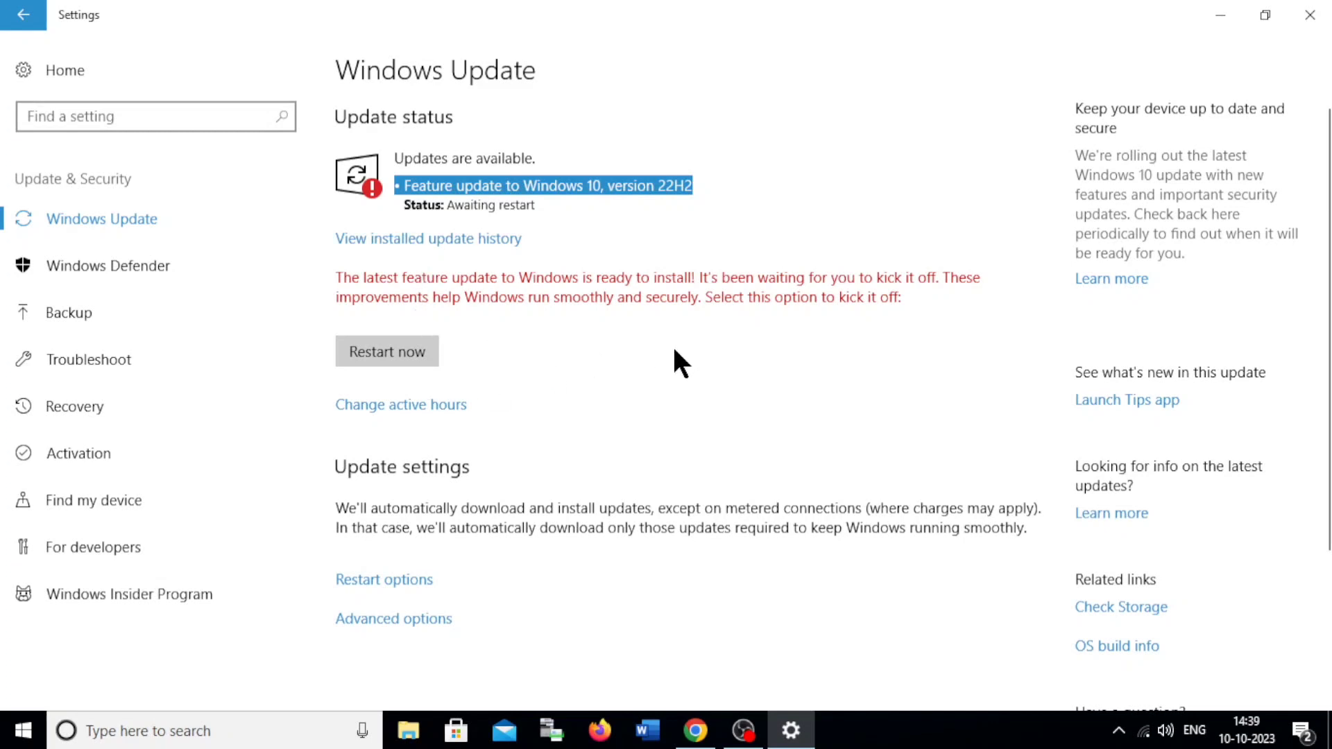
pyautogui.scroll(-2, 666, 372)
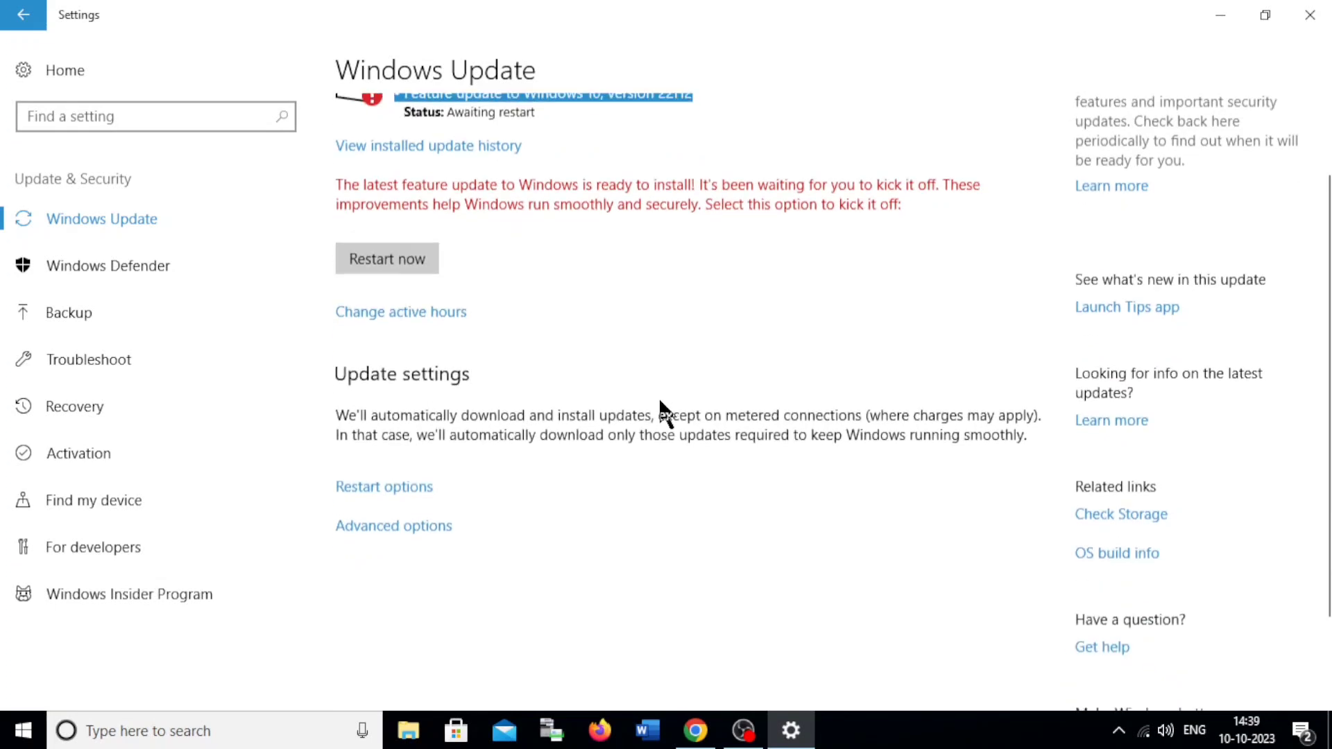
pyautogui.scroll(2, 663, 410)
pyautogui.click(428, 617)
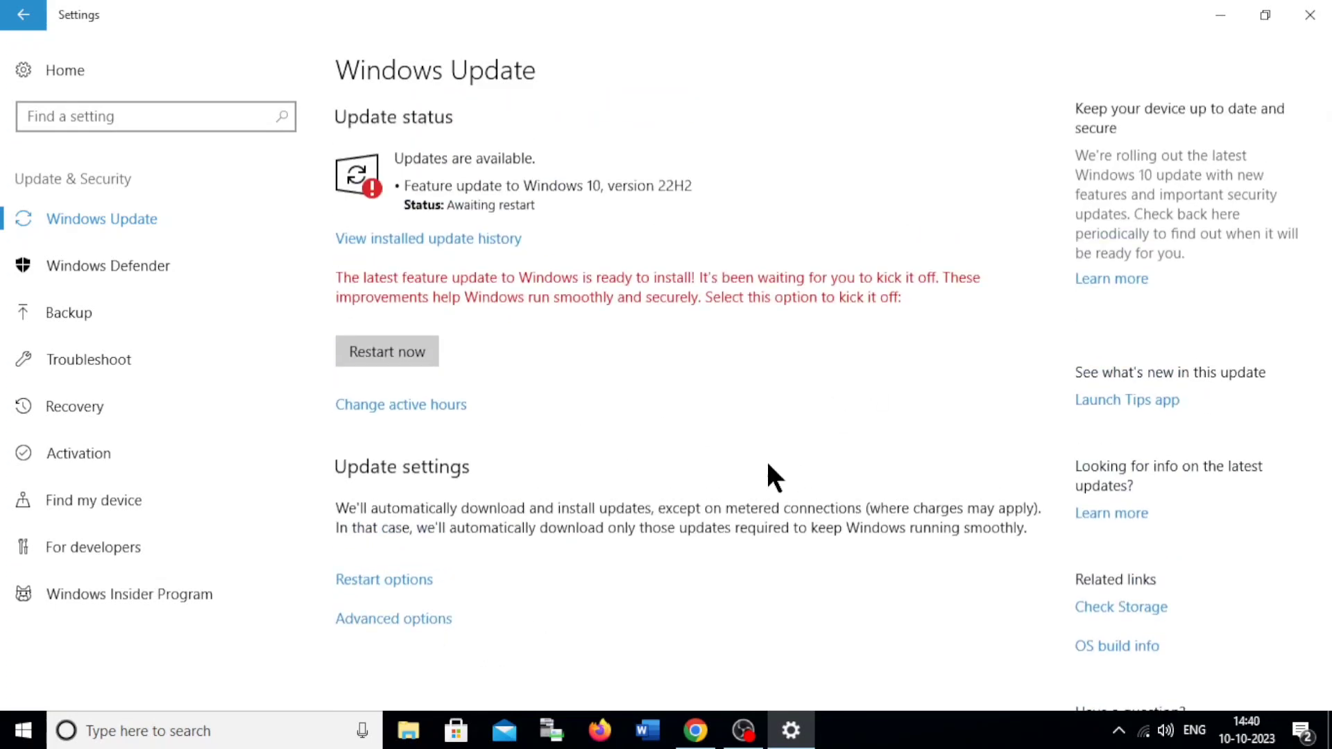
pyautogui.click(1309, 13)
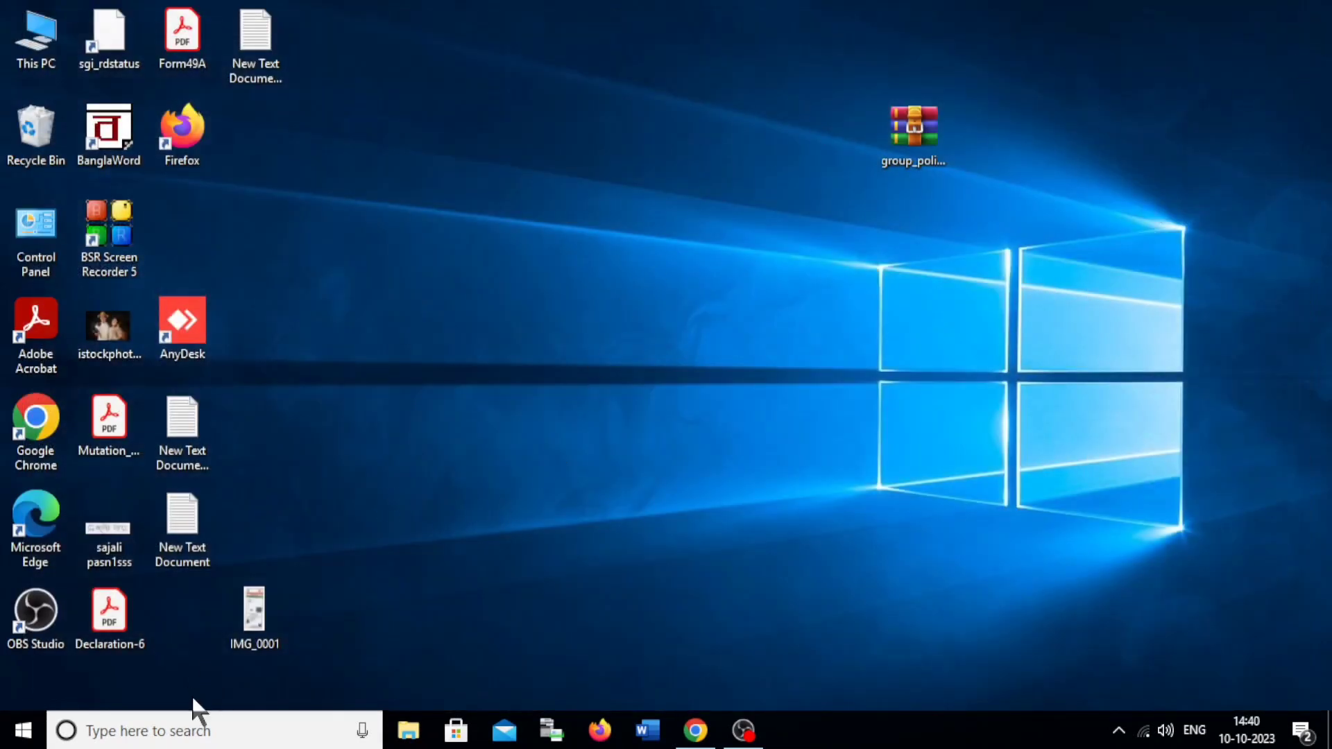
# - Search Windows for "TASK", open Task Scheduler and maximize its window
pyautogui.click(221, 730)
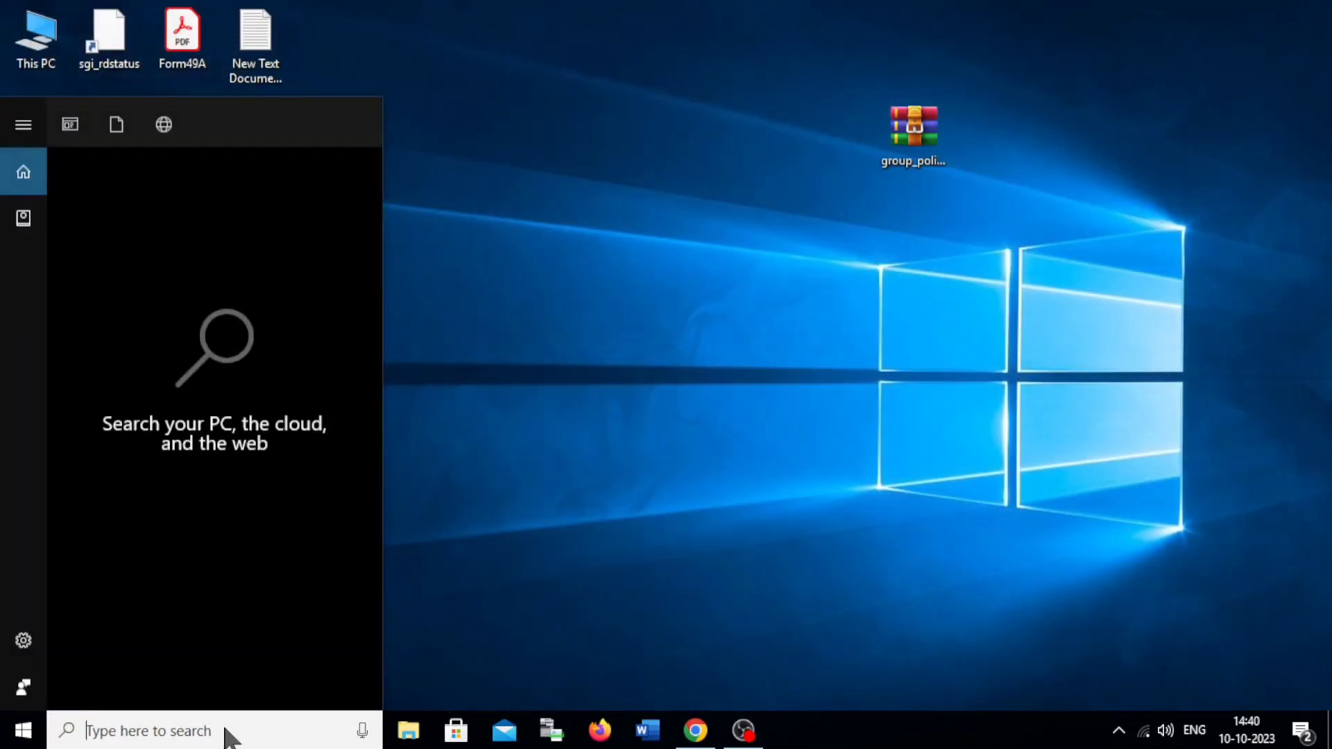
pyautogui.write('TA')
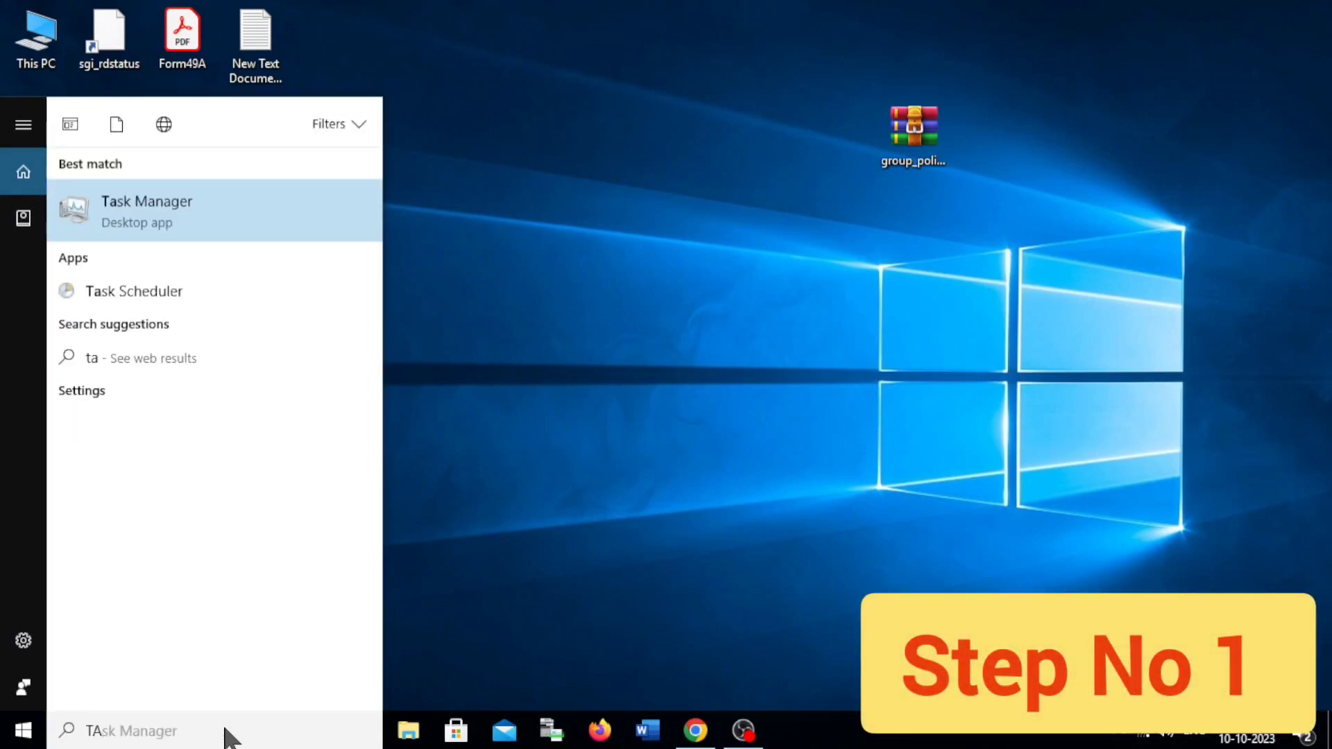
pyautogui.write('SK')
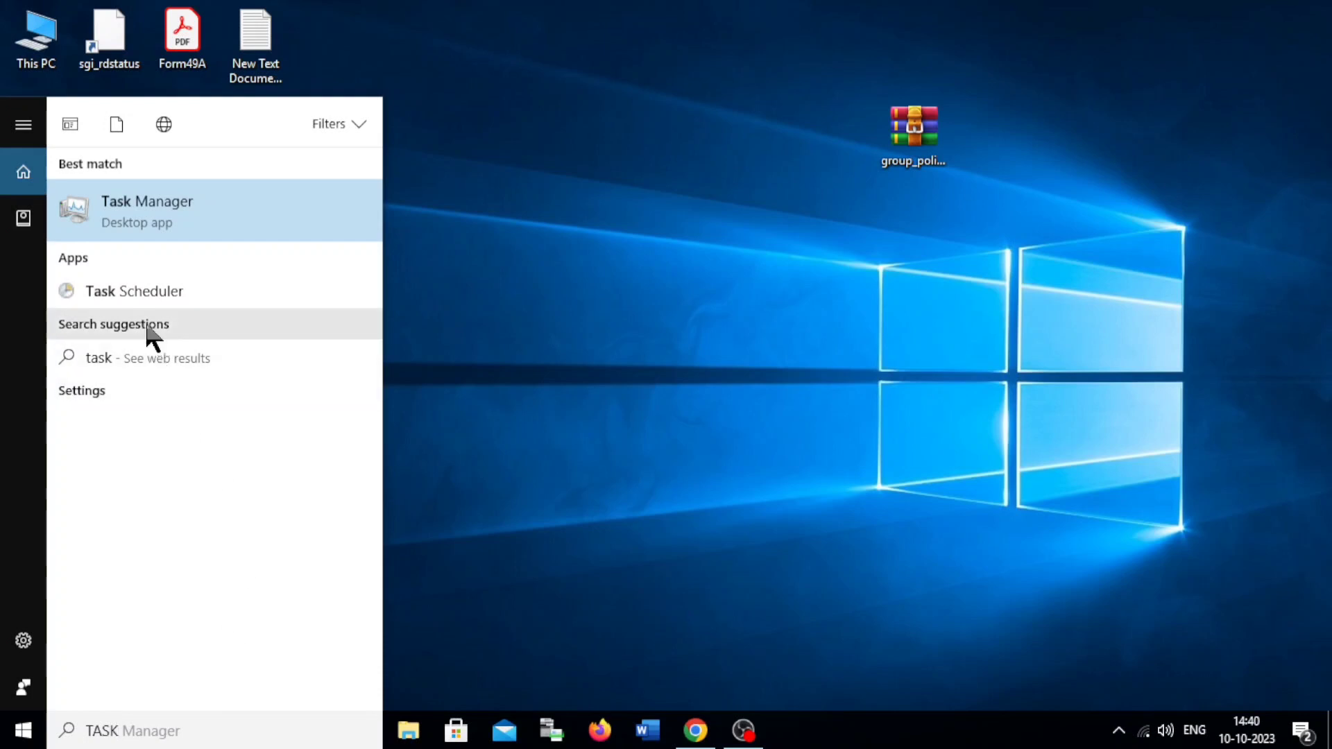
pyautogui.click(180, 298)
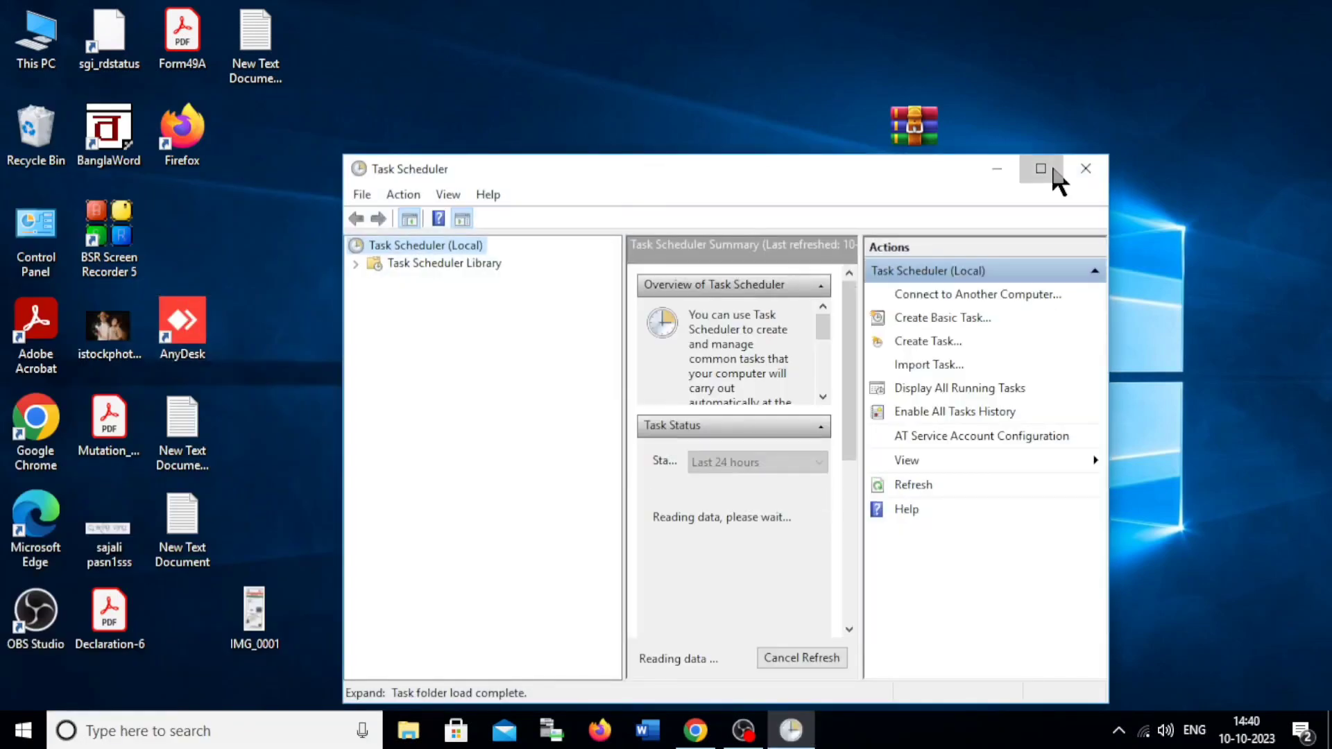
pyautogui.click(1047, 170)
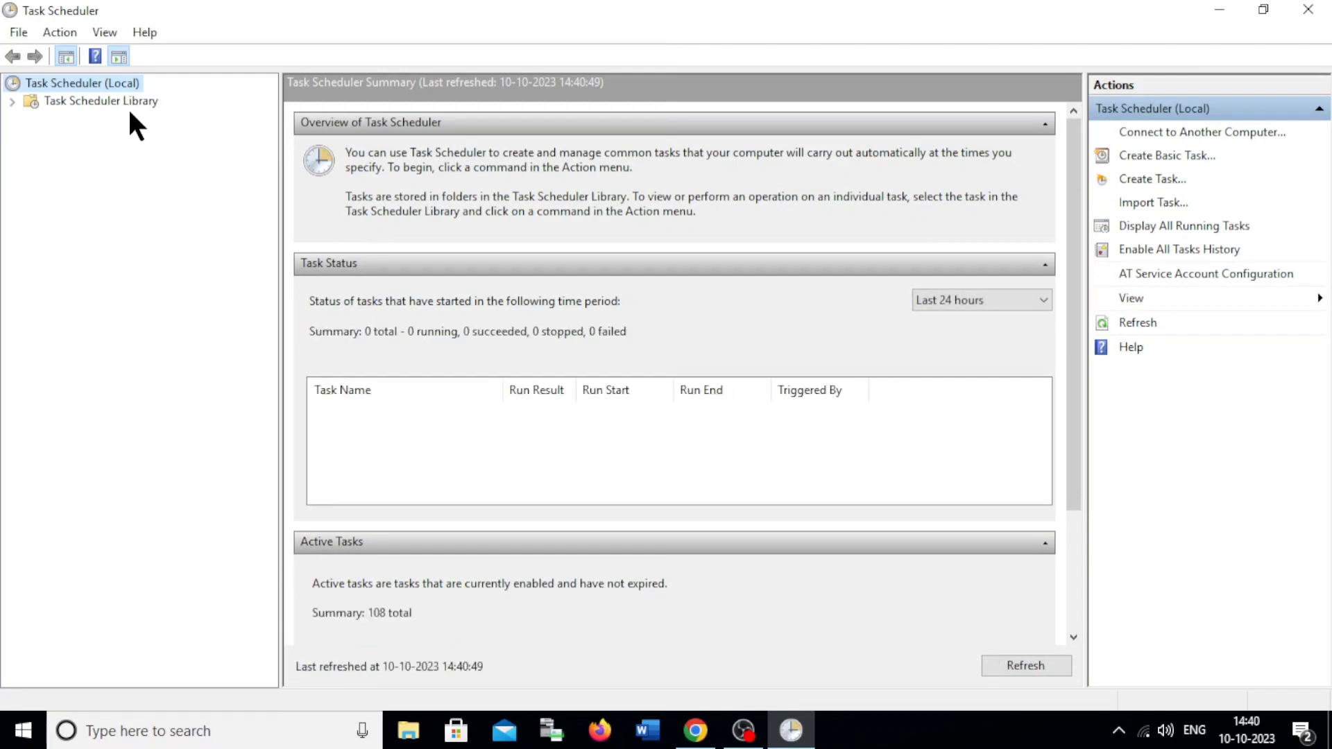
# - Open the Microsoft > Windows > WindowsUpdate folder in the Task Scheduler Library
pyautogui.doubleClick(127, 101)
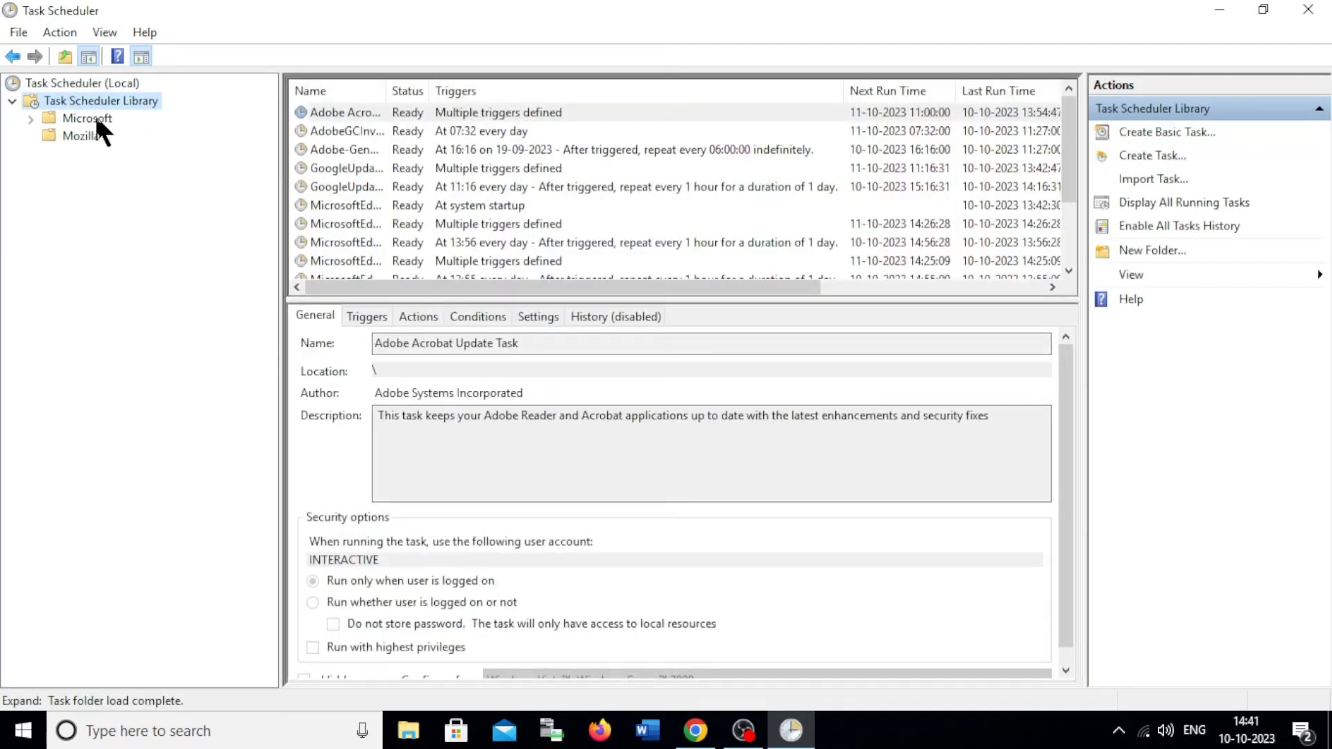
pyautogui.doubleClick(82, 121)
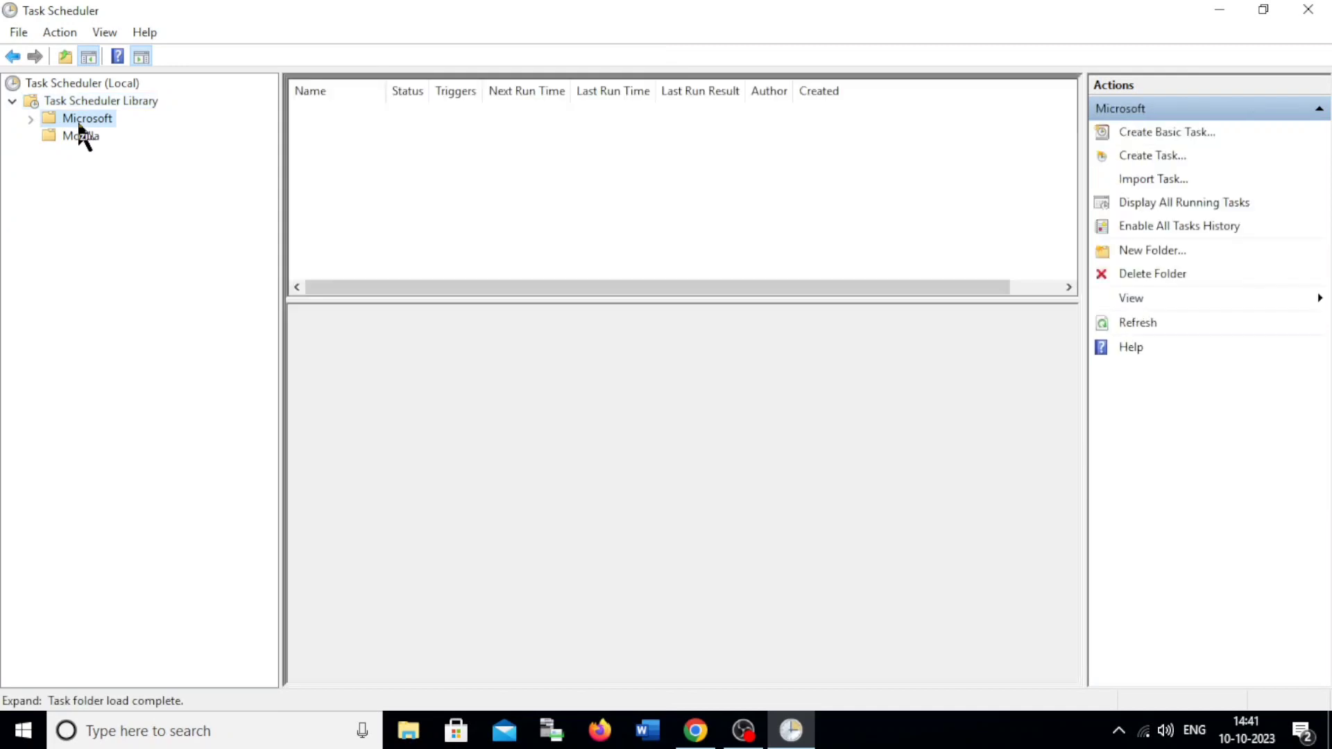
pyautogui.doubleClick(118, 155)
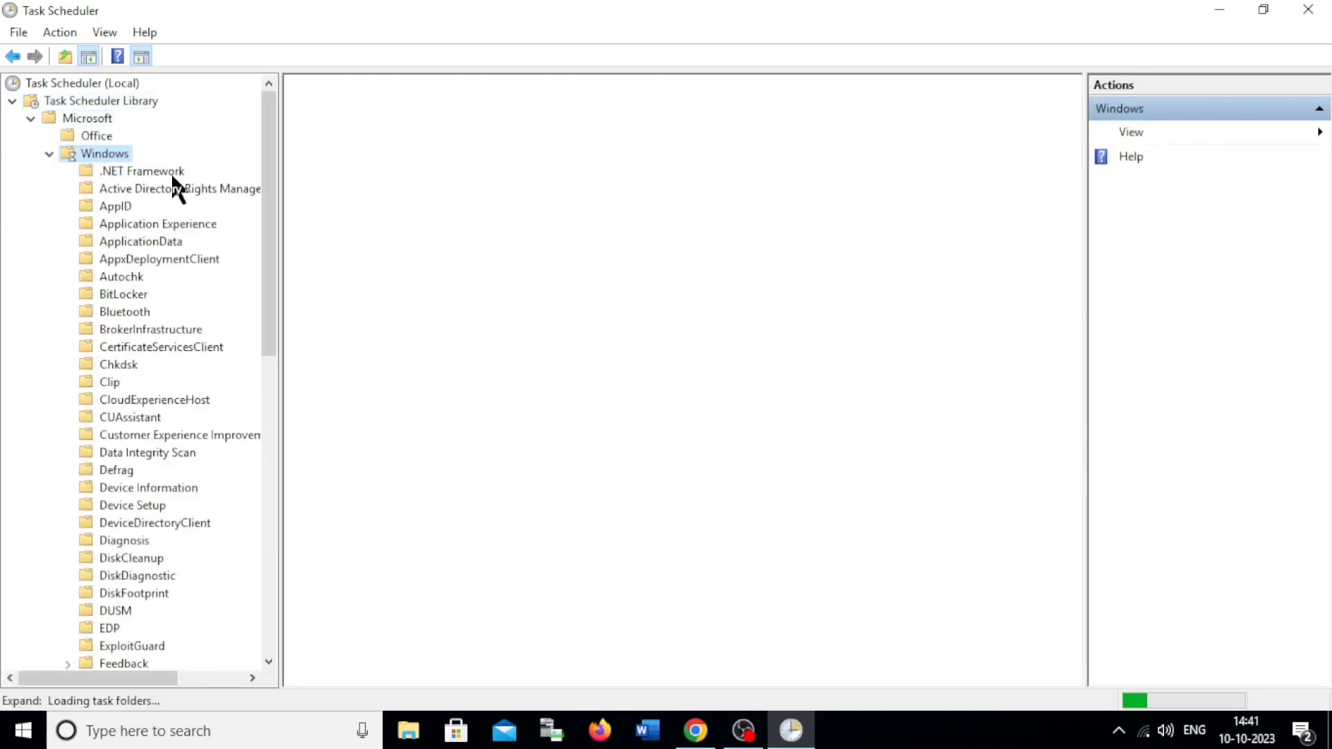
pyautogui.write('wininet')
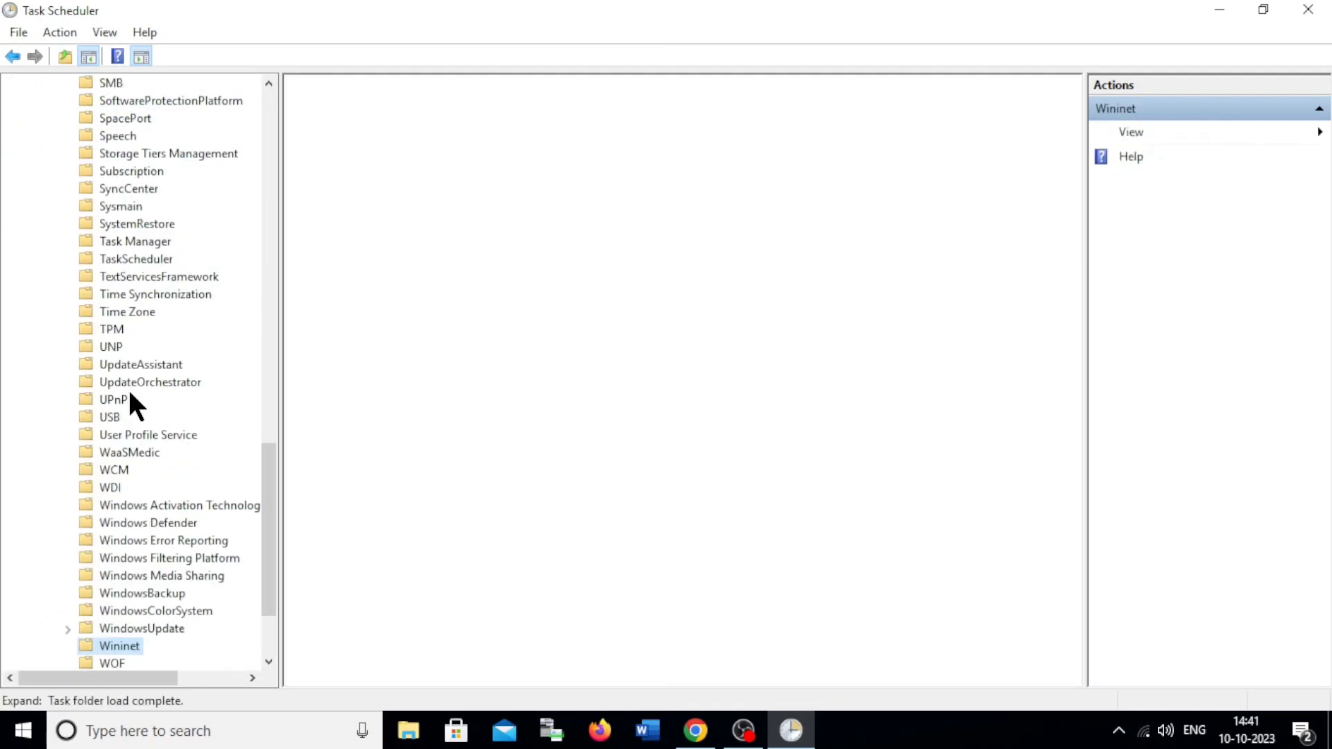
pyautogui.doubleClick(163, 627)
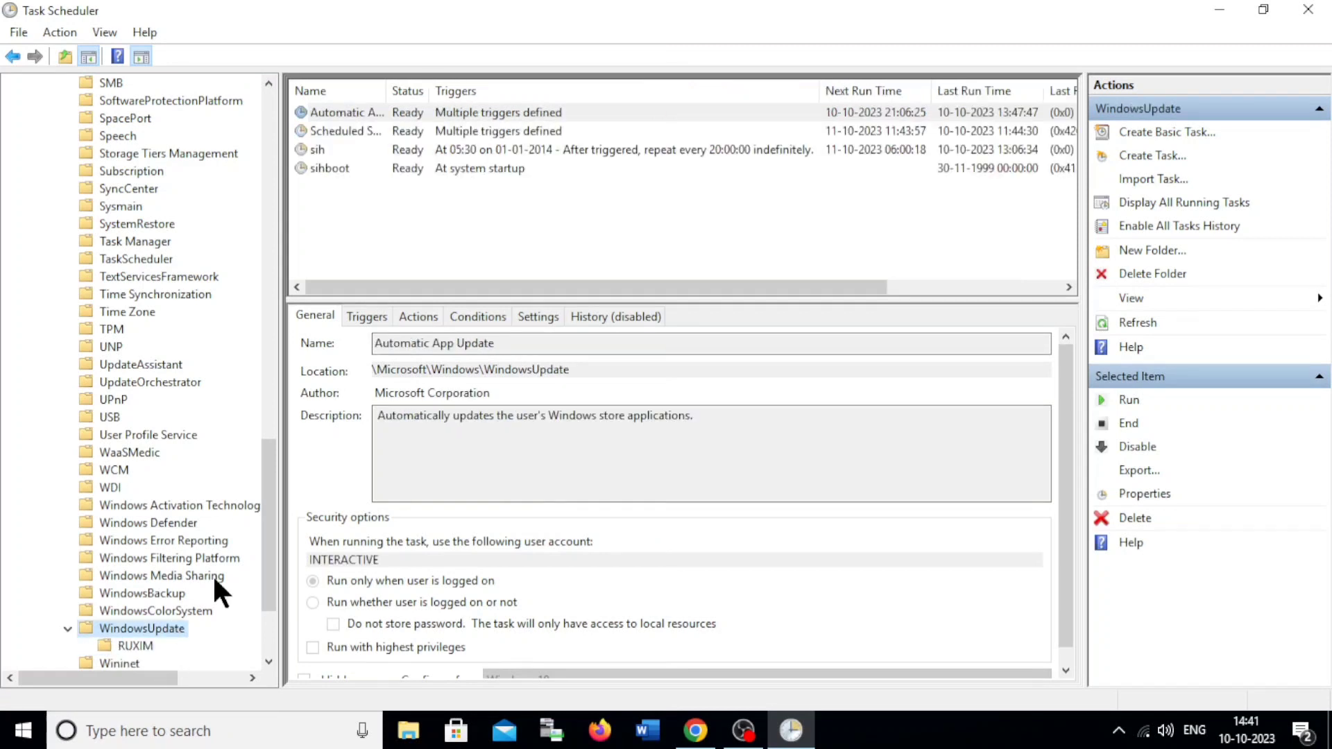
# - Disable the Scheduled Start task in the WindowsUpdate folder and close Task Scheduler
pyautogui.click(333, 131)
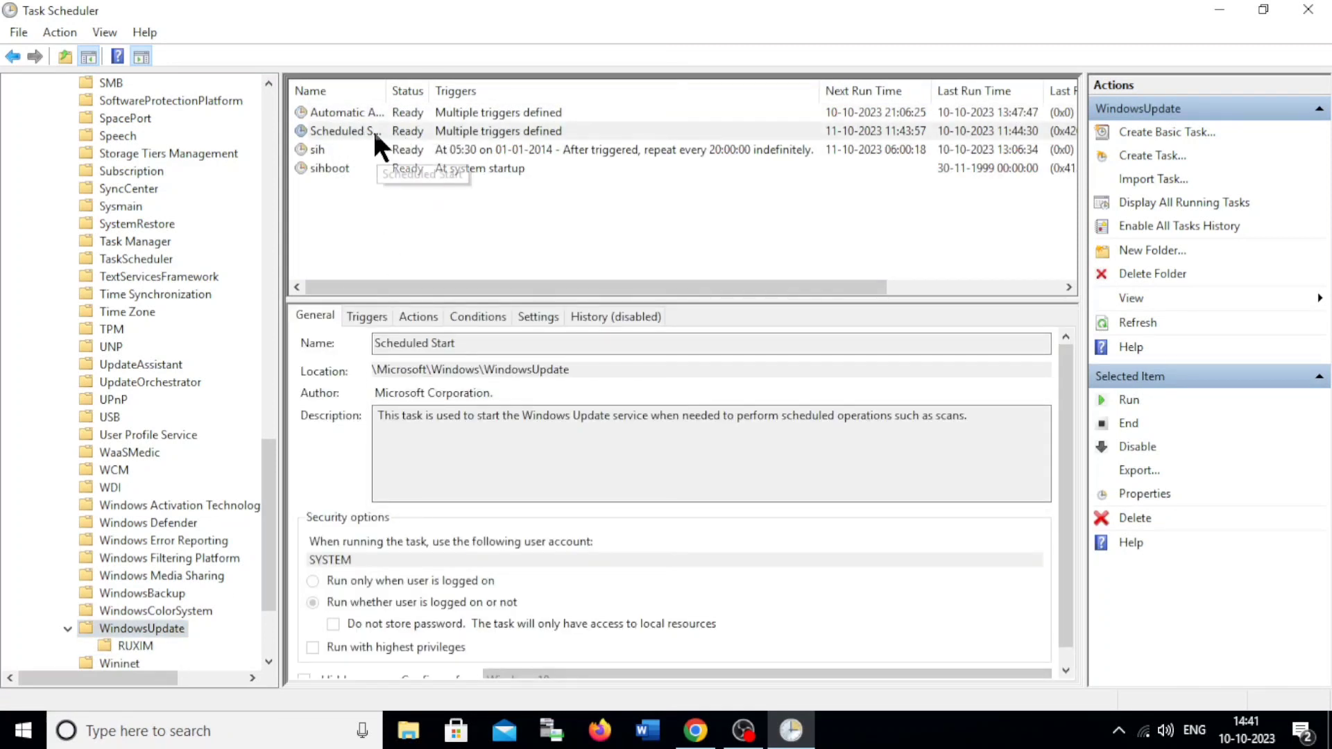
pyautogui.rightClick(372, 127)
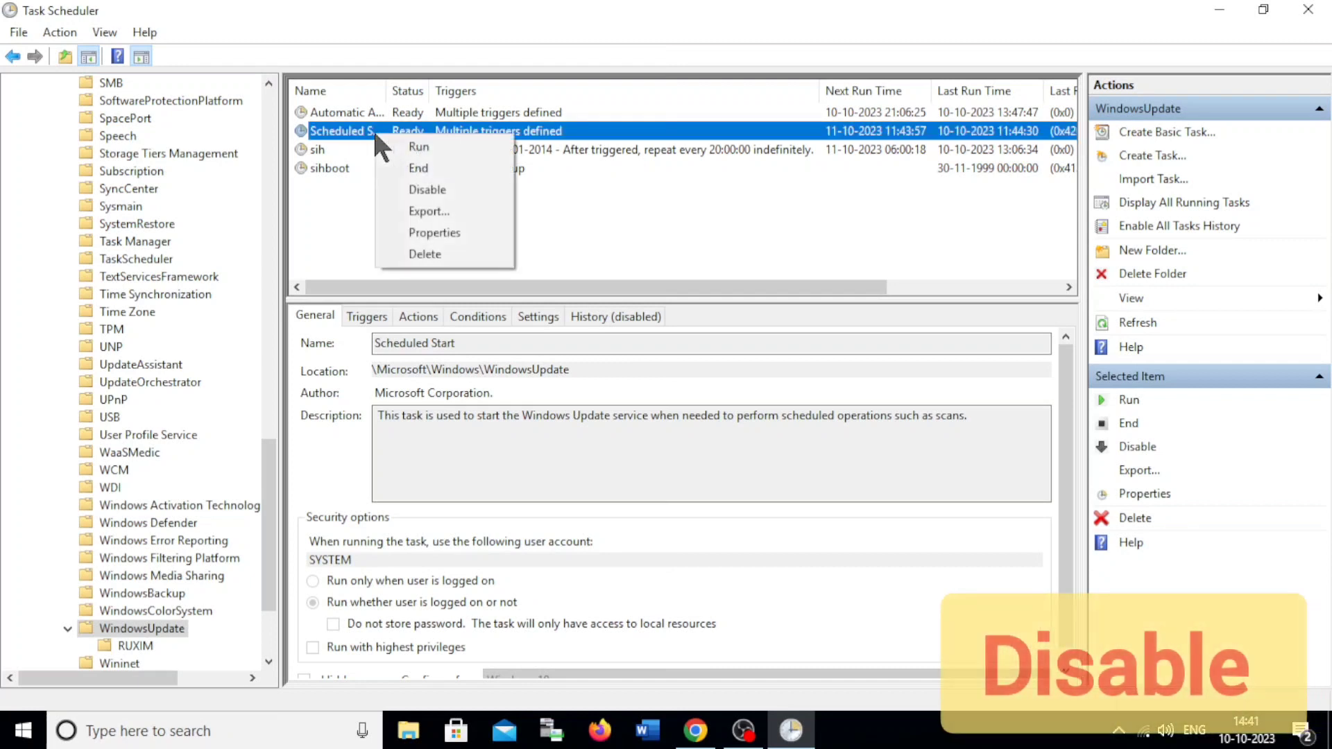
pyautogui.click(420, 182)
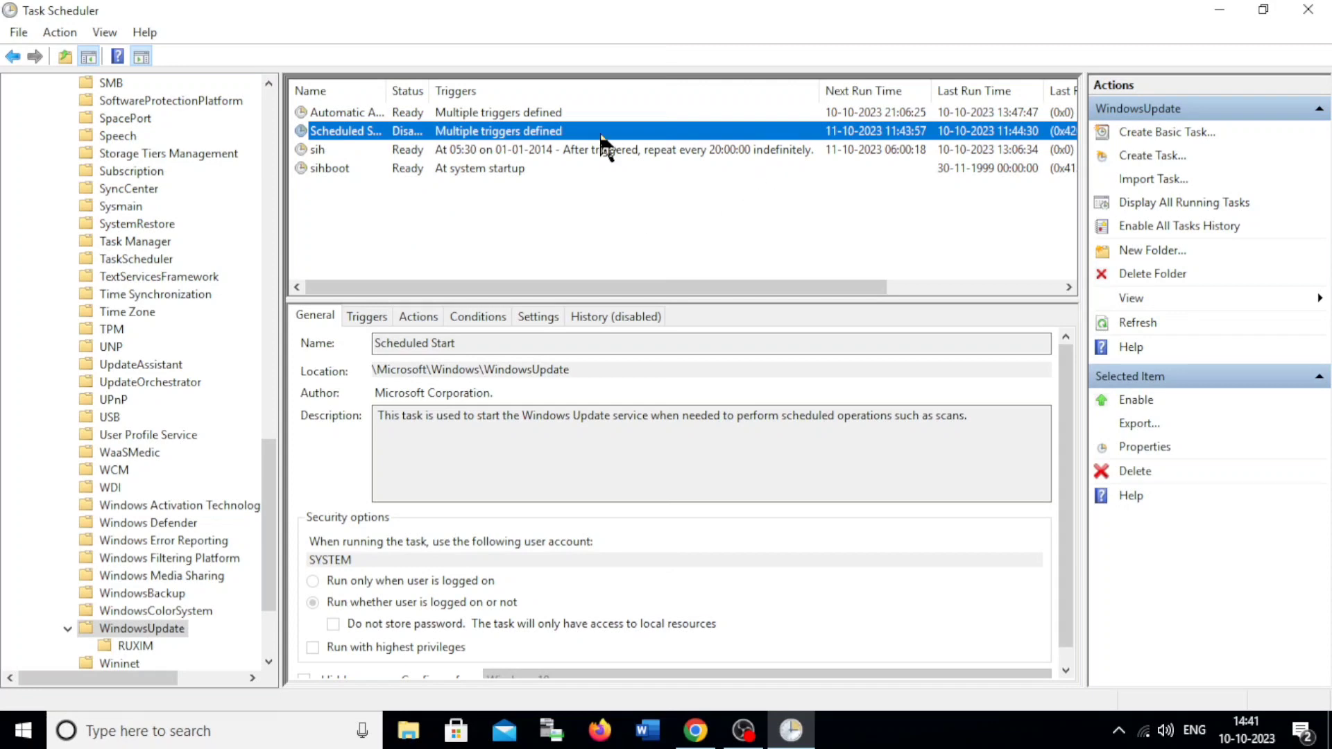
pyautogui.click(1310, 11)
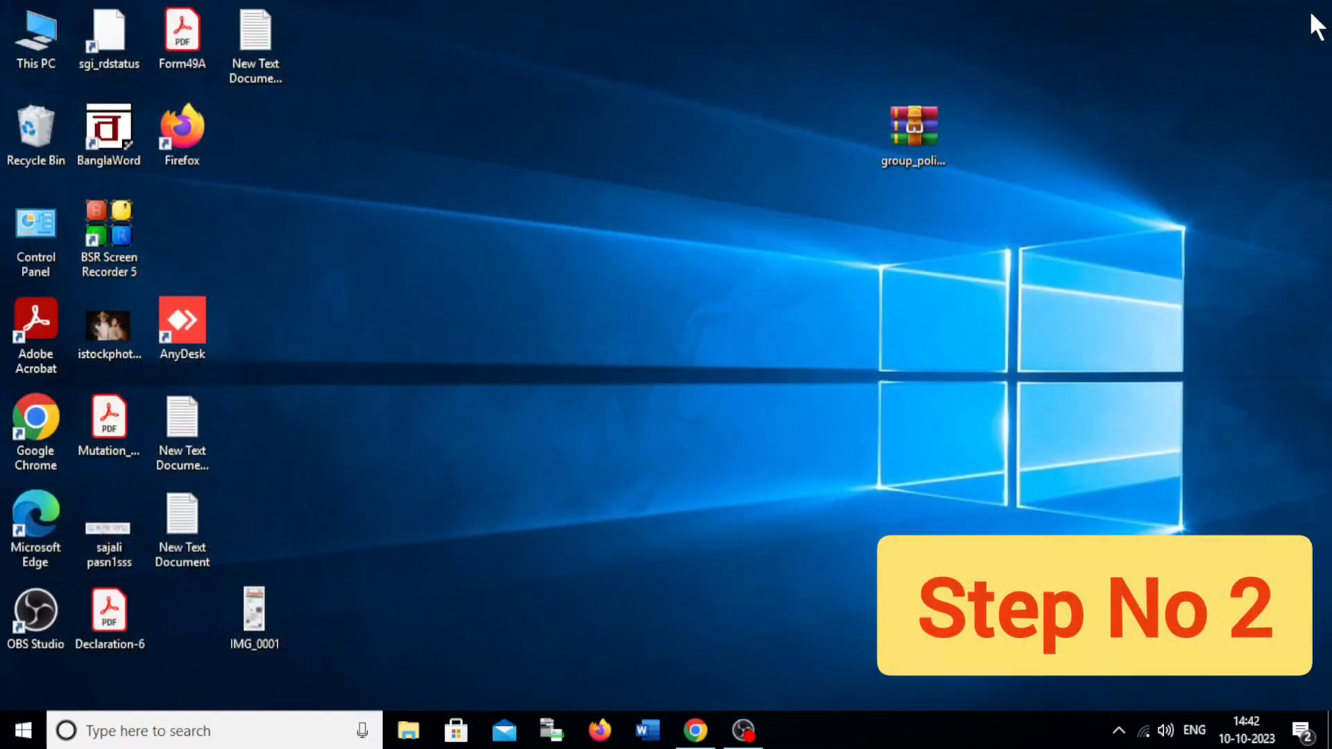
# - Open Computer Management for This PC and show the Services list under Services and Applications in a maximized window
pyautogui.rightClick(36, 57)
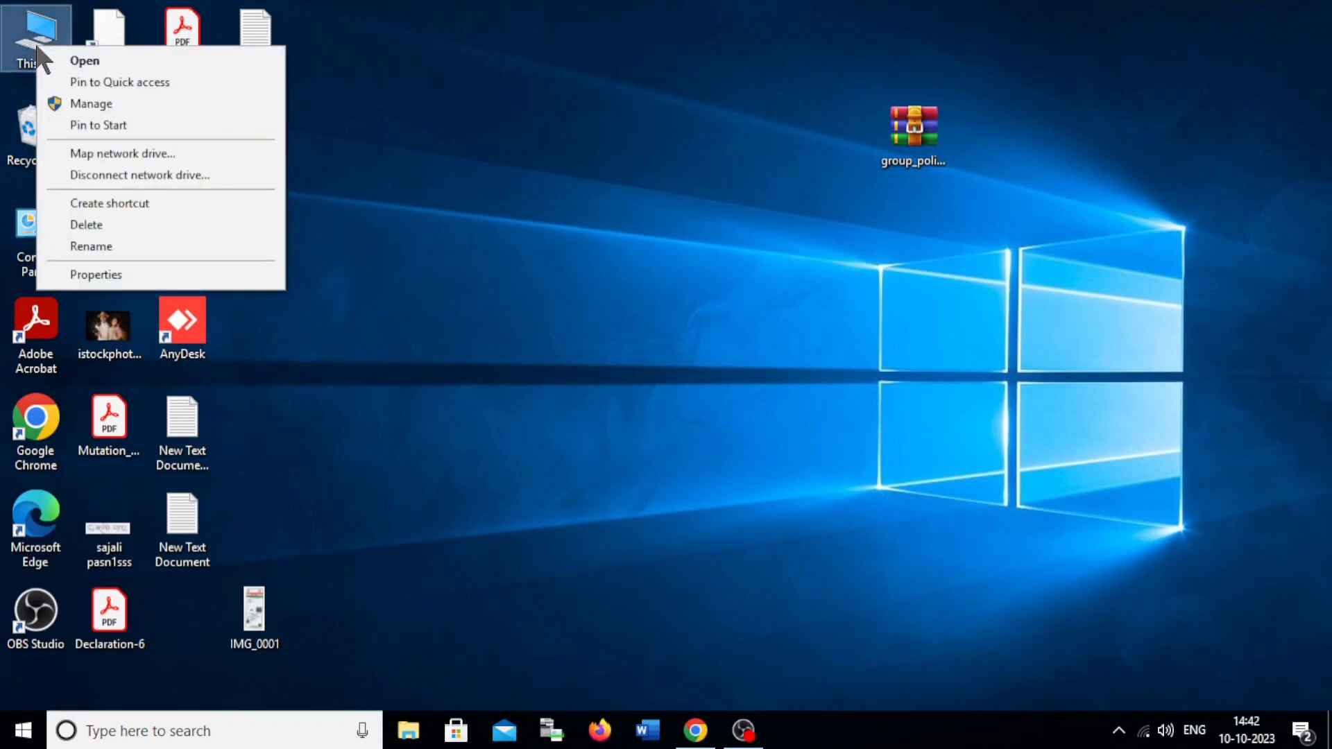
pyautogui.click(122, 104)
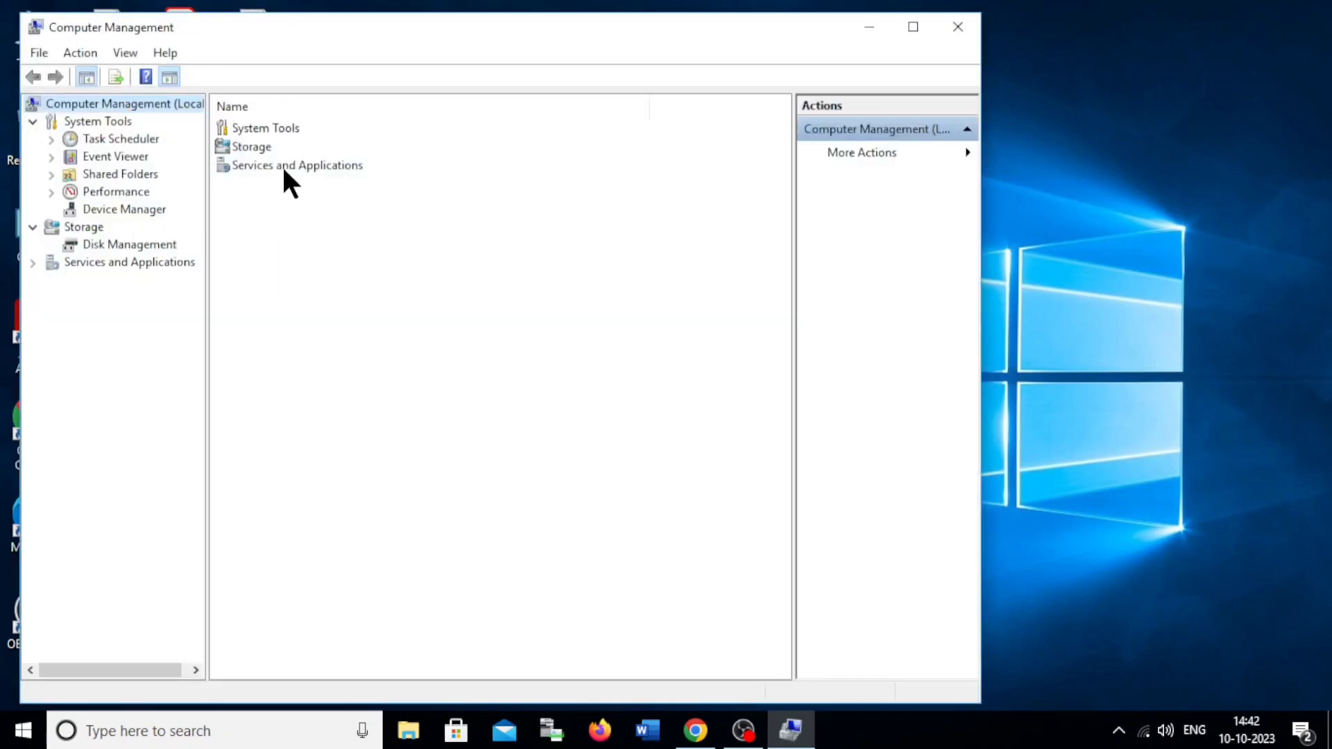
pyautogui.click(282, 164)
pyautogui.click(146, 263)
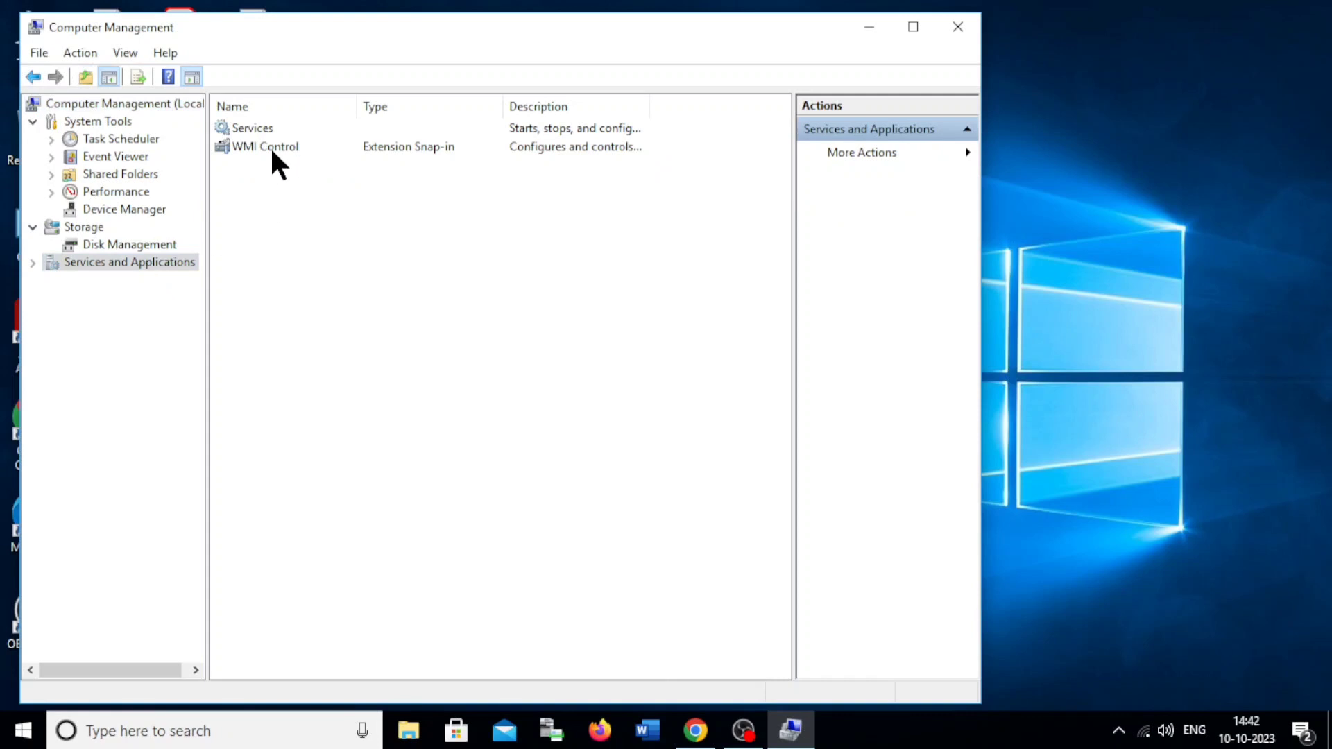
pyautogui.doubleClick(163, 263)
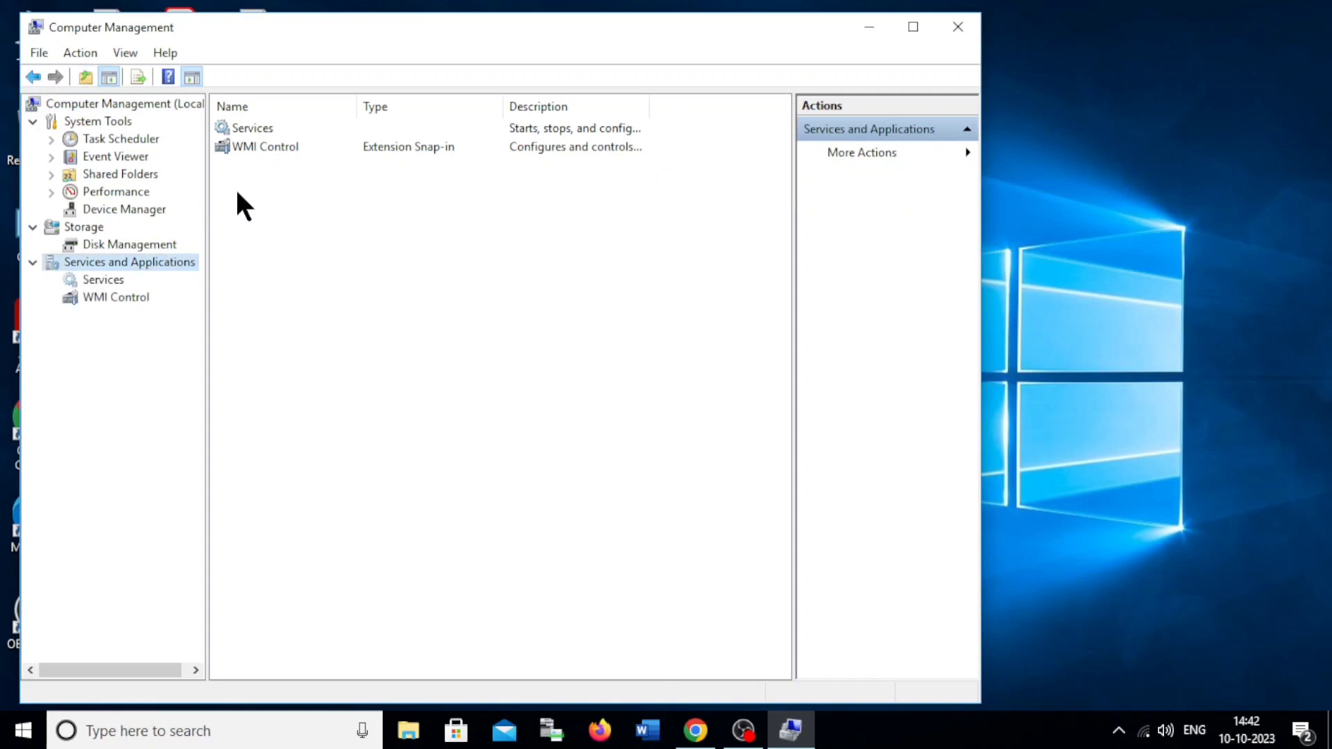
pyautogui.doubleClick(261, 129)
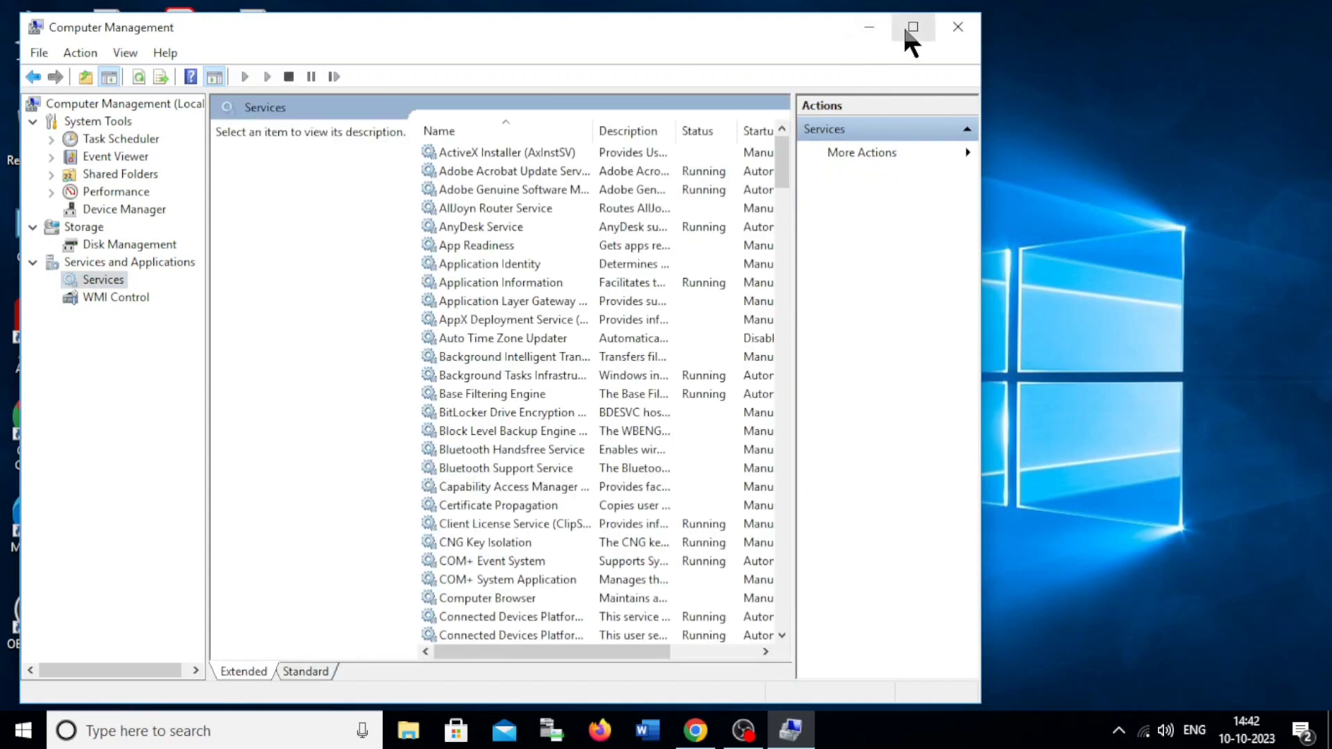
pyautogui.click(912, 28)
# - In the Windows Update service's properties, stop the service, set its startup type to Disabled, and start it again
pyautogui.write('windows update')
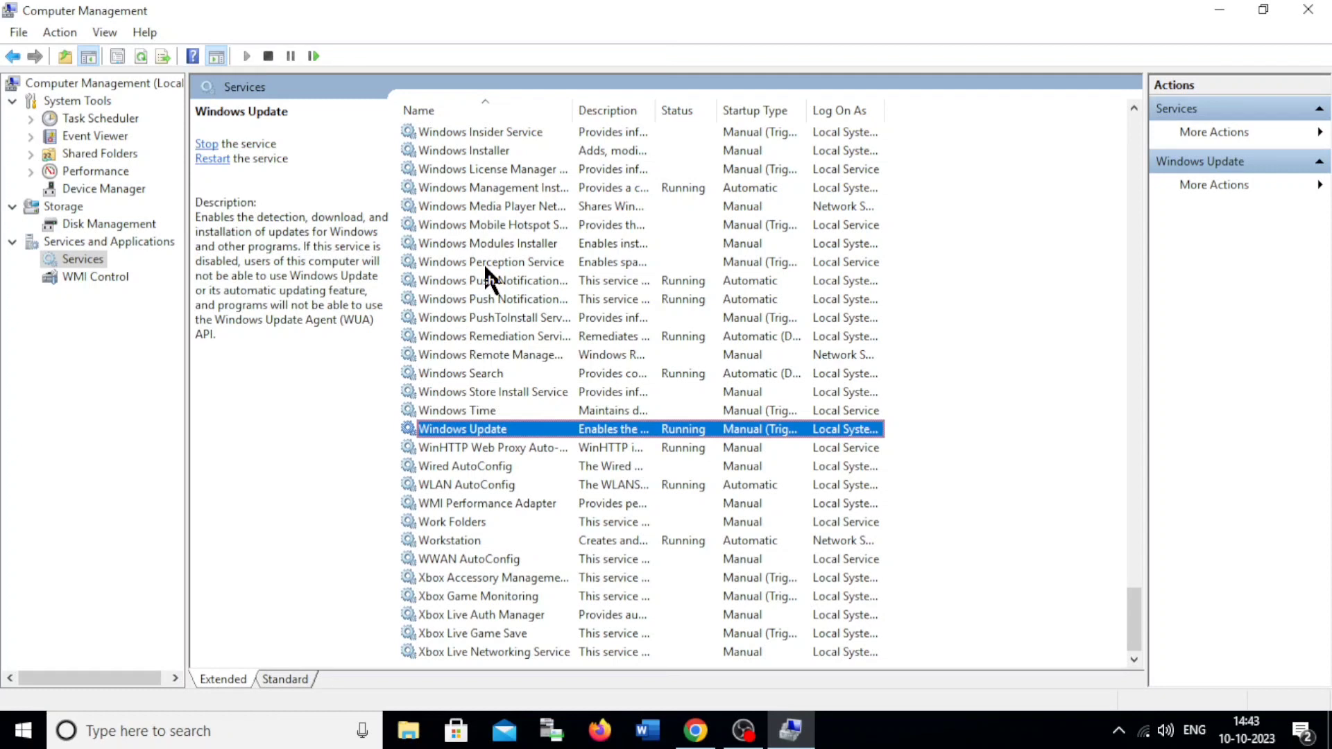
pyautogui.doubleClick(511, 431)
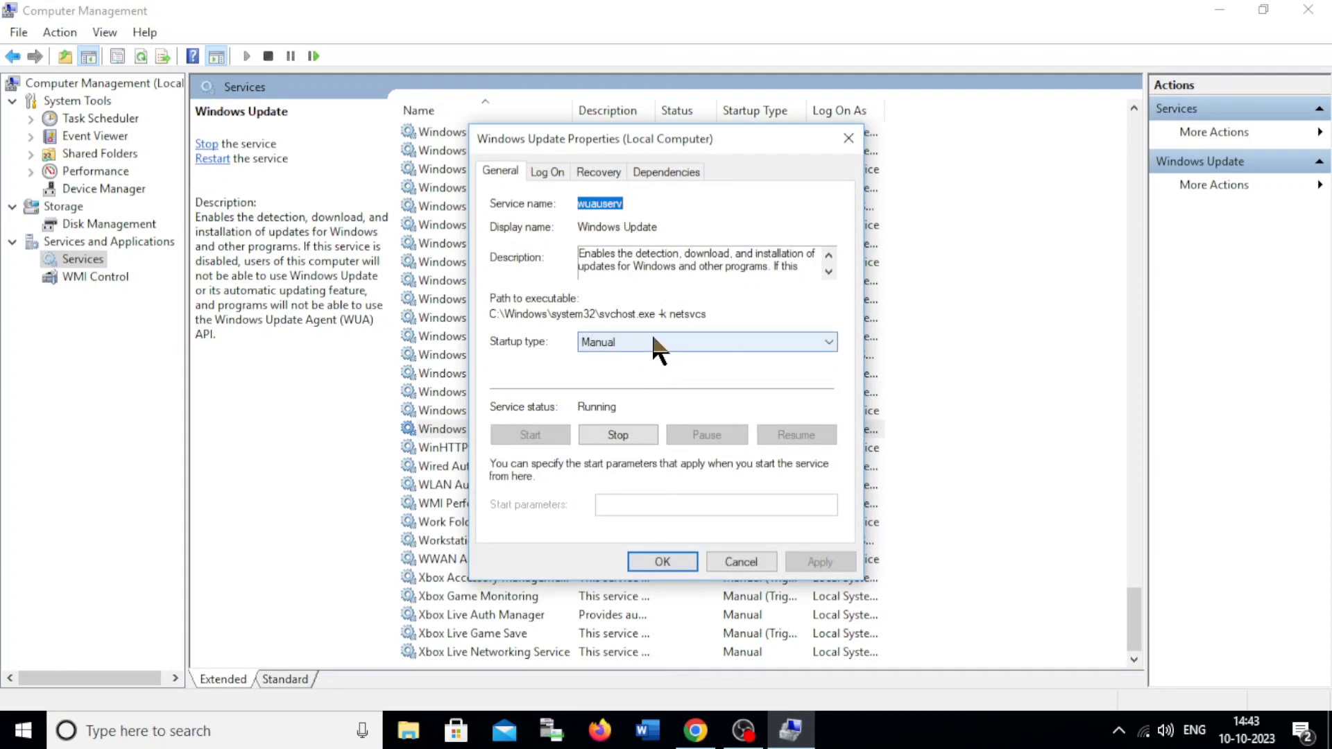
pyautogui.click(614, 436)
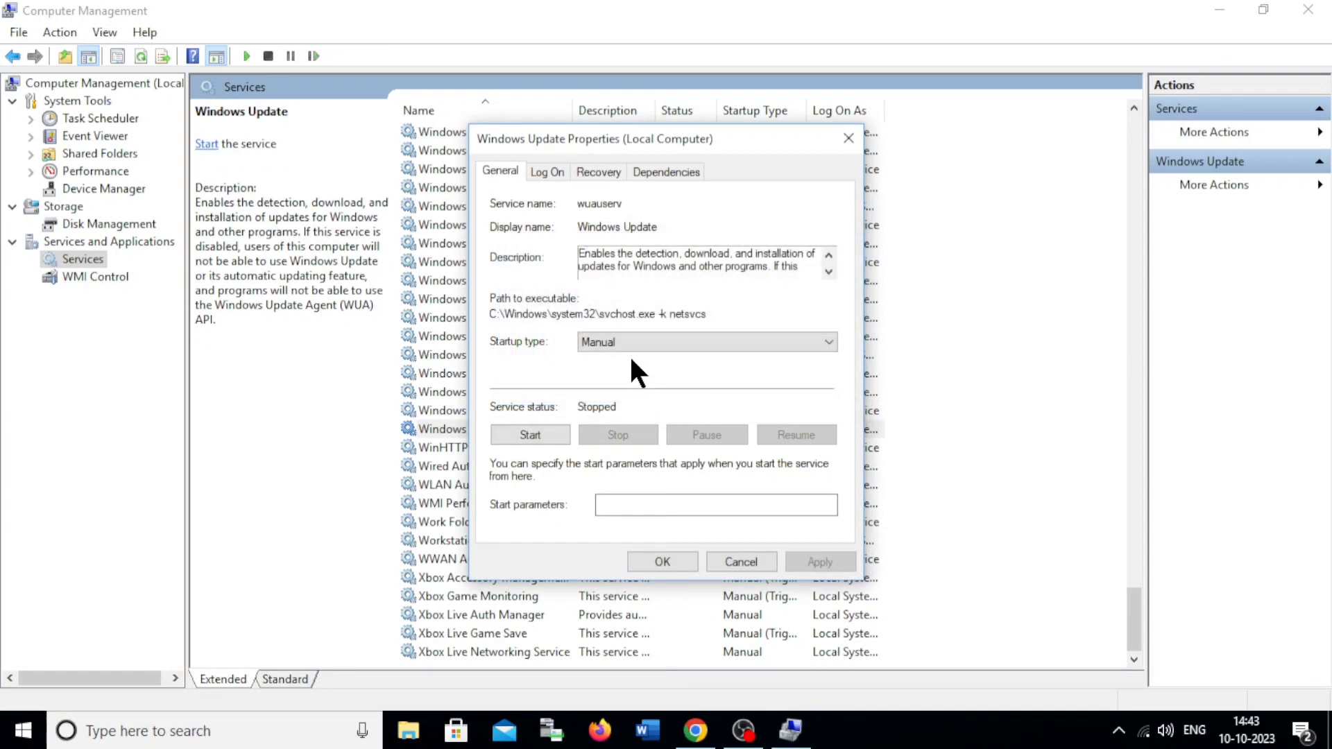
pyautogui.click(631, 342)
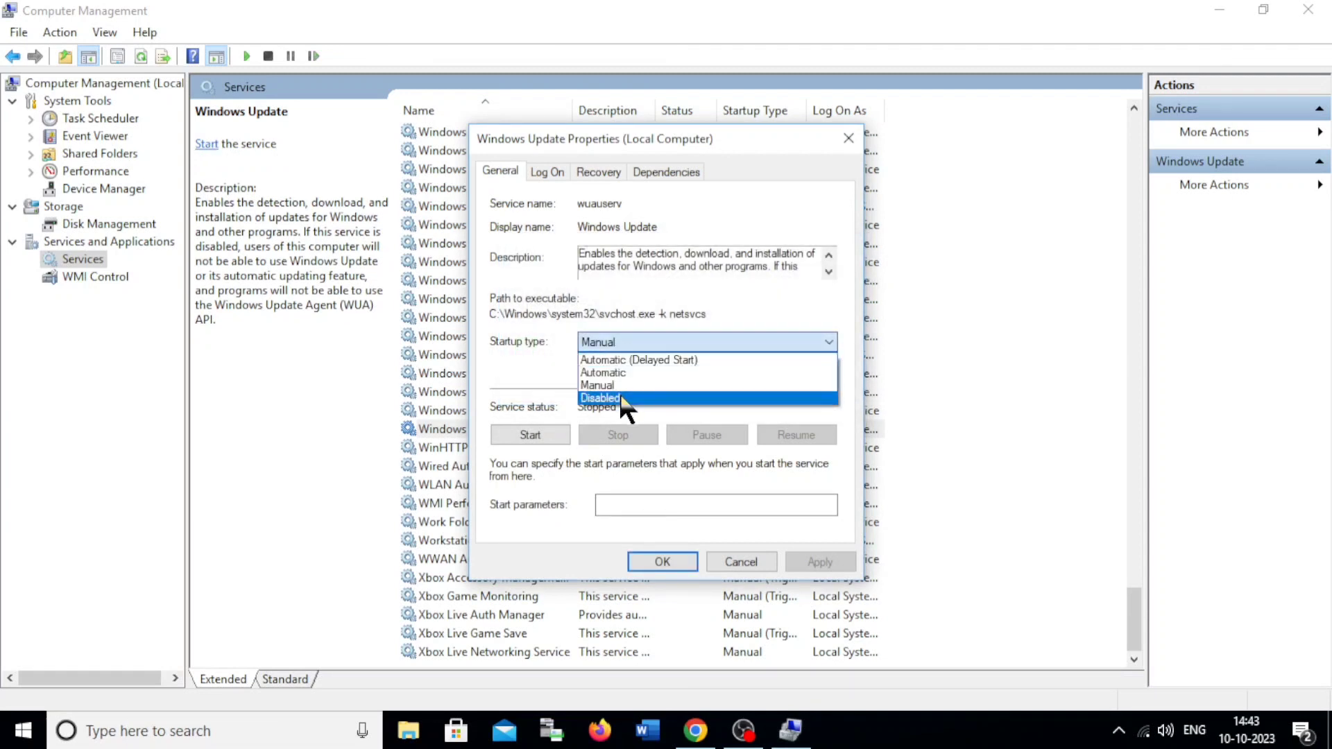
pyautogui.click(621, 398)
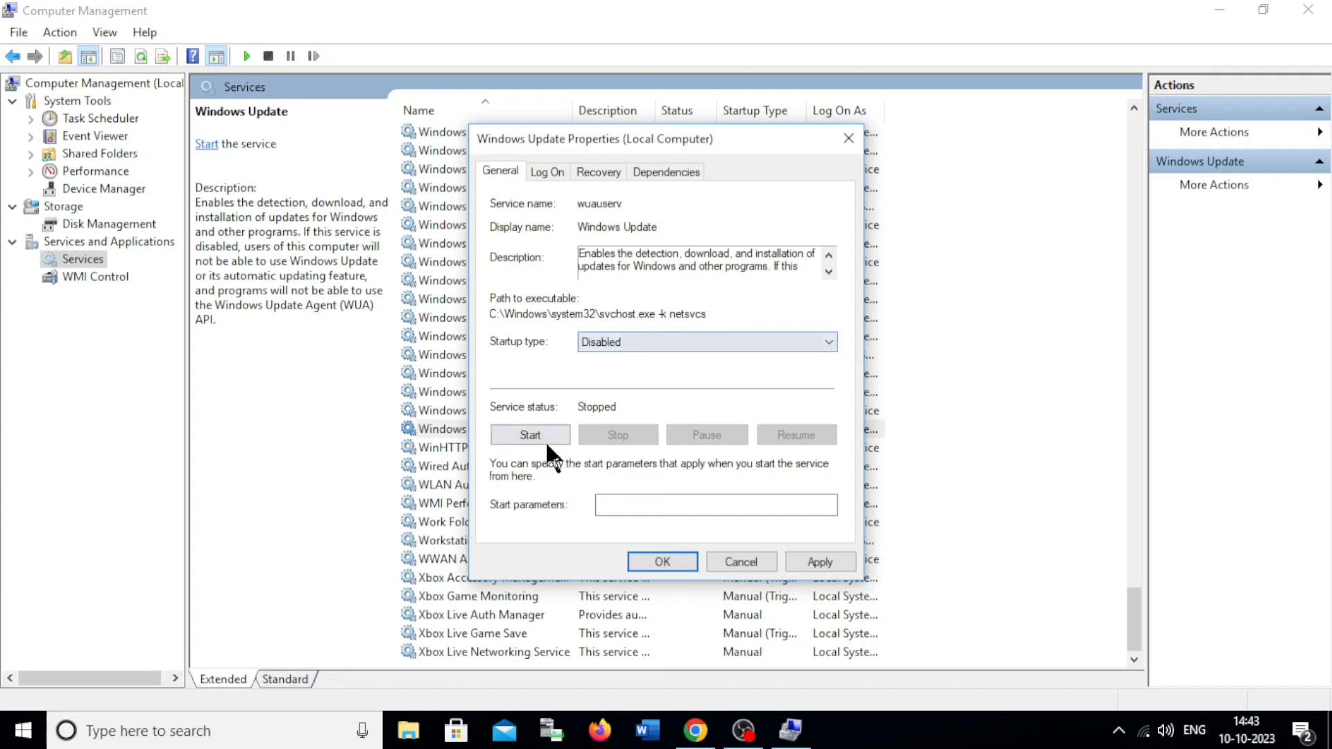
pyautogui.click(526, 433)
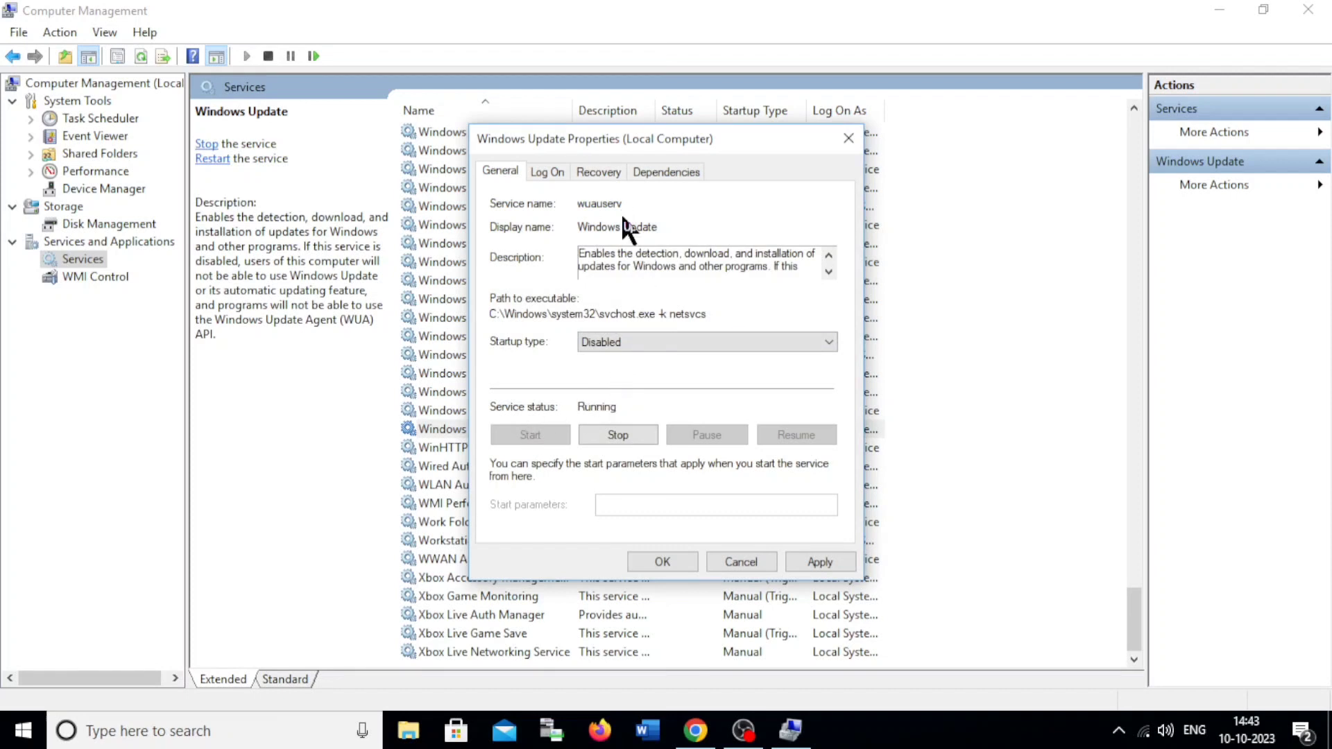
# - Set the Windows Update service's first failure response to Take No Action and its fail count reset to 999 days, and apply the properties
pyautogui.click(601, 172)
pyautogui.click(701, 240)
pyautogui.click(702, 263)
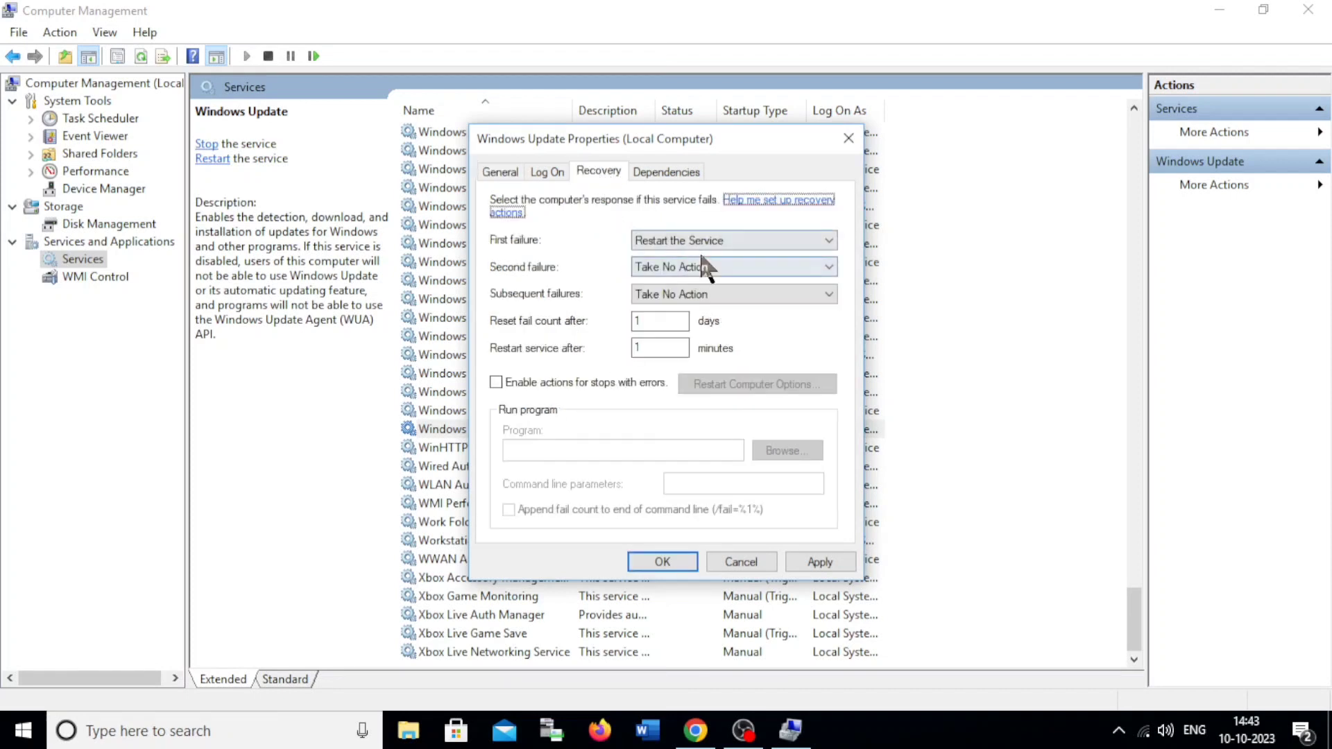
pyautogui.click(700, 240)
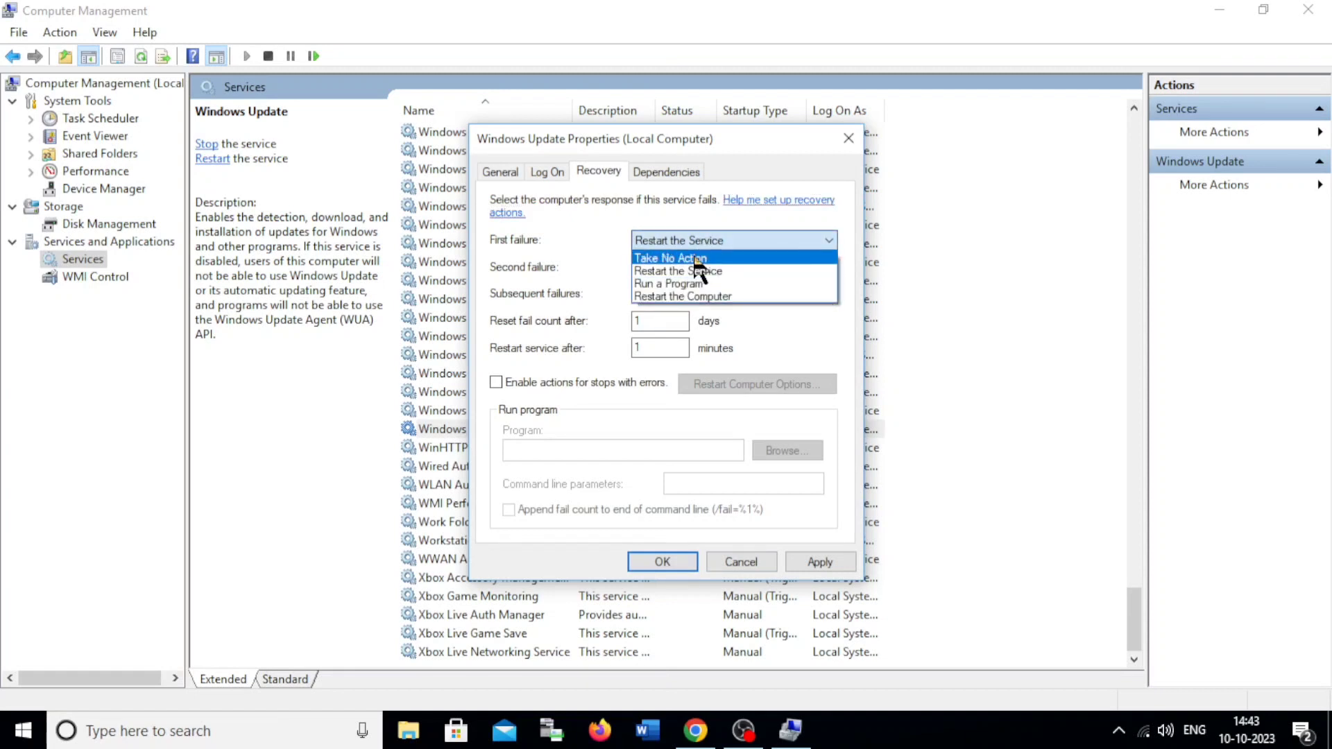
pyautogui.click(696, 259)
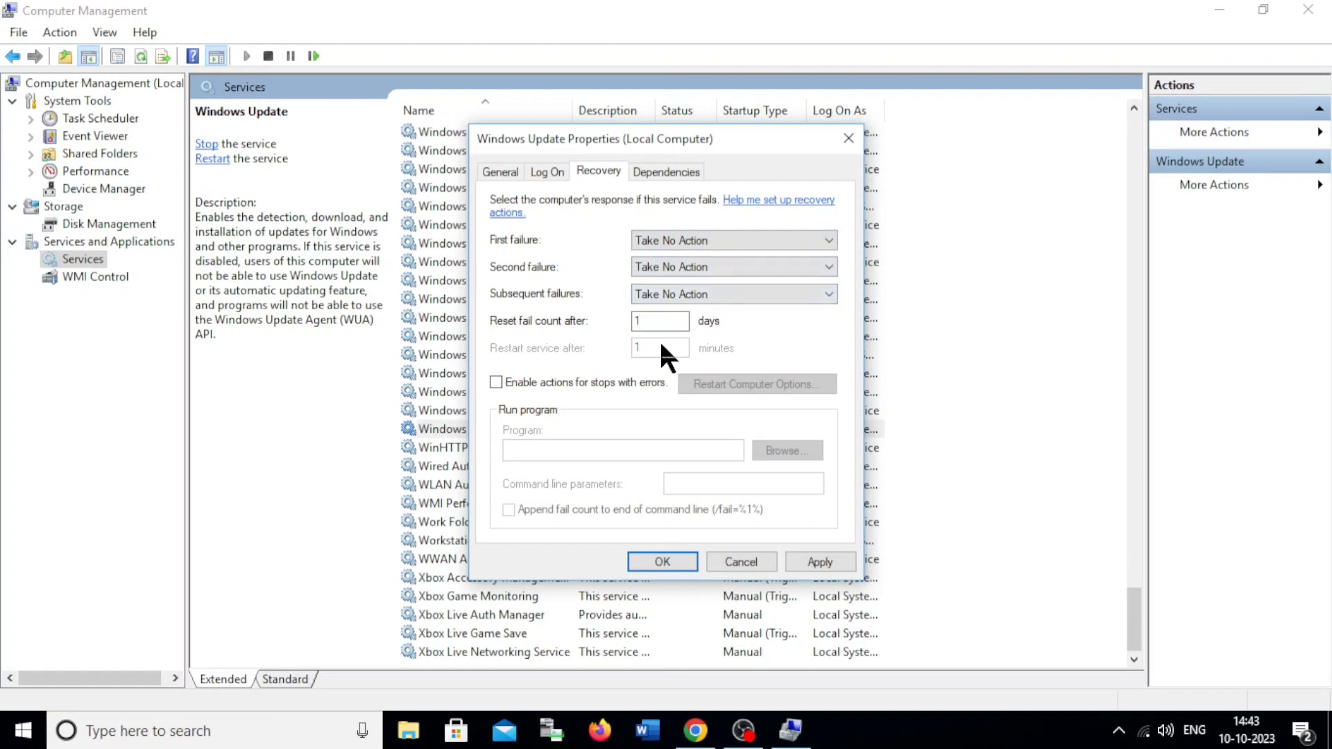
pyautogui.click(652, 322)
pyautogui.press('BackSpace')
pyautogui.write('999')
pyautogui.click(819, 562)
pyautogui.click(666, 562)
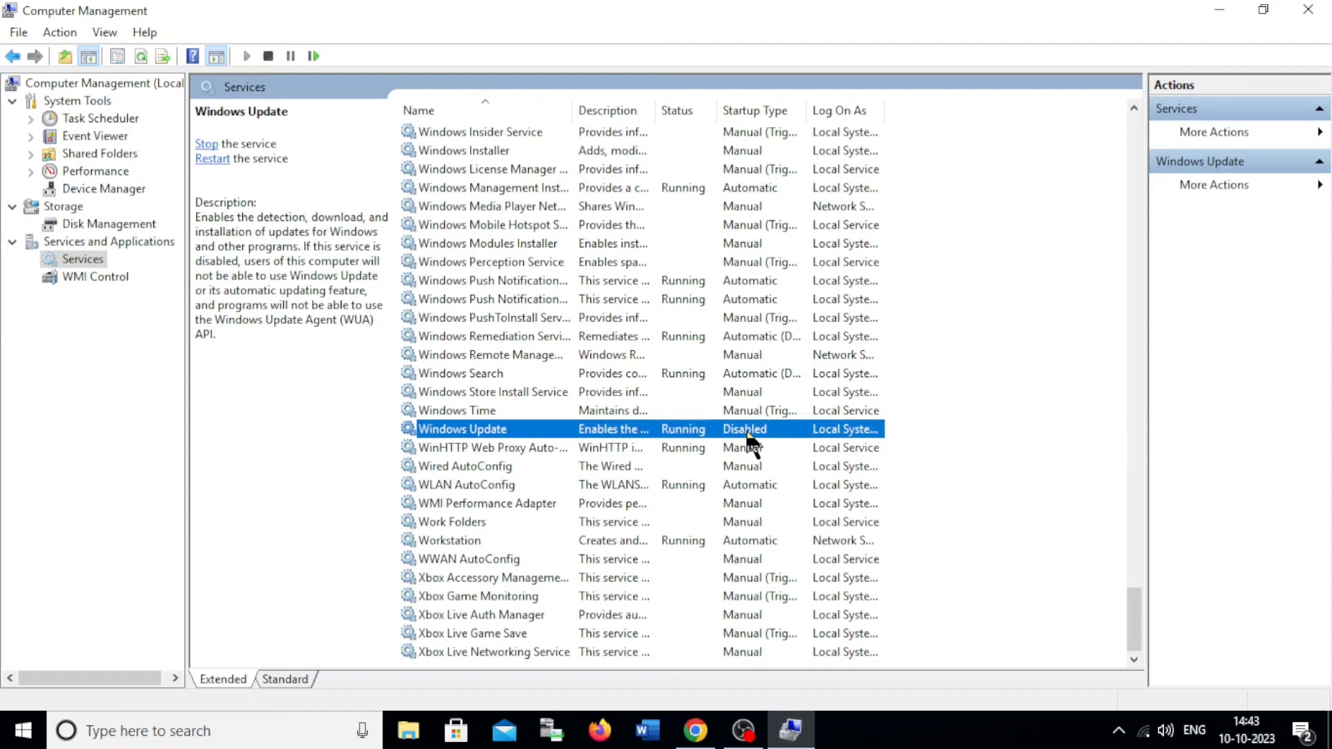
pyautogui.scroll(2, 686, 357)
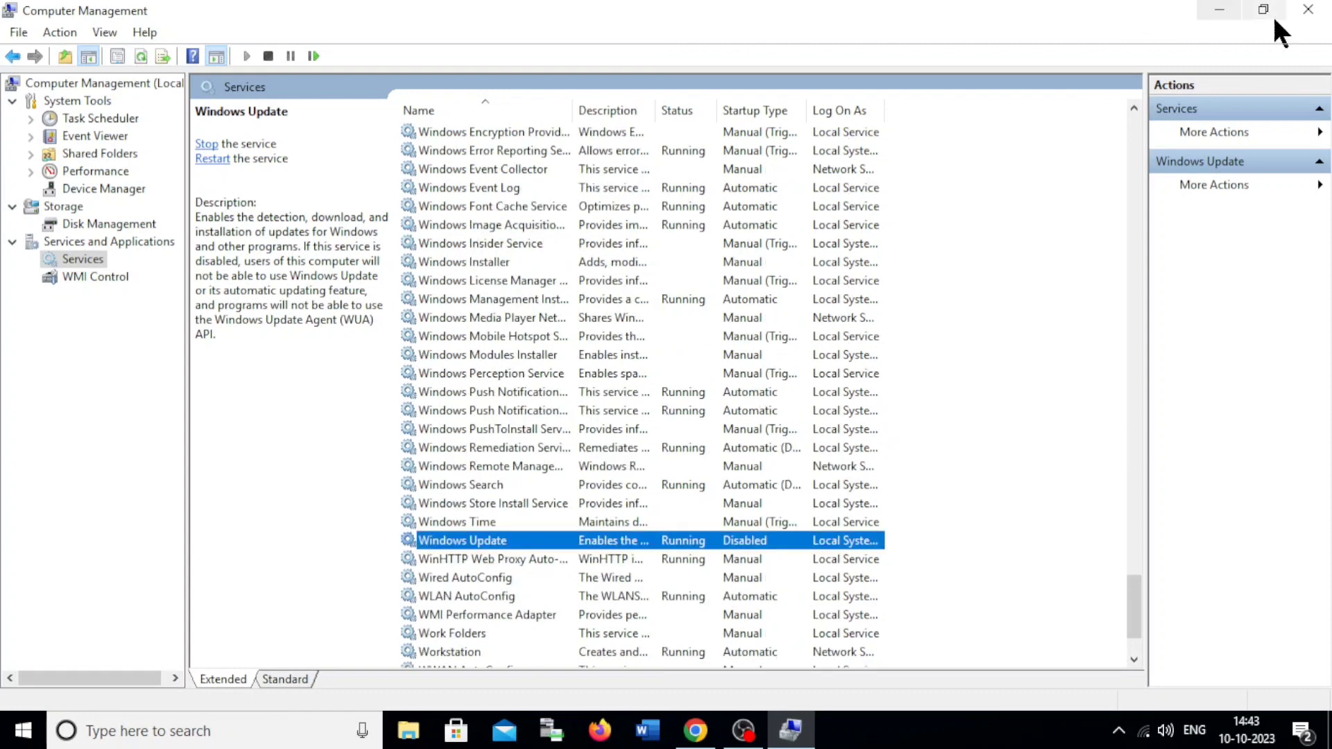
# - Close Computer Management, search Windows for GPEDIT.MSC, and dismiss the search
pyautogui.click(1309, 10)
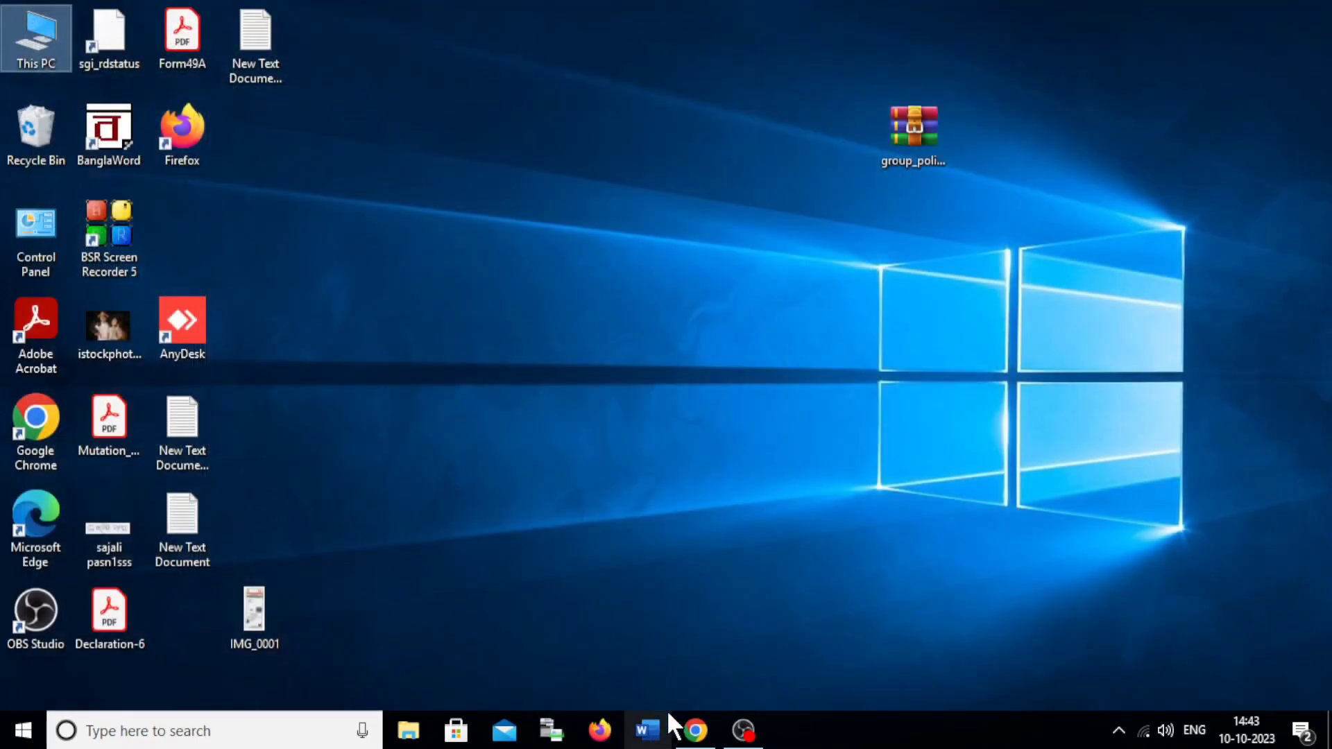
pyautogui.click(223, 724)
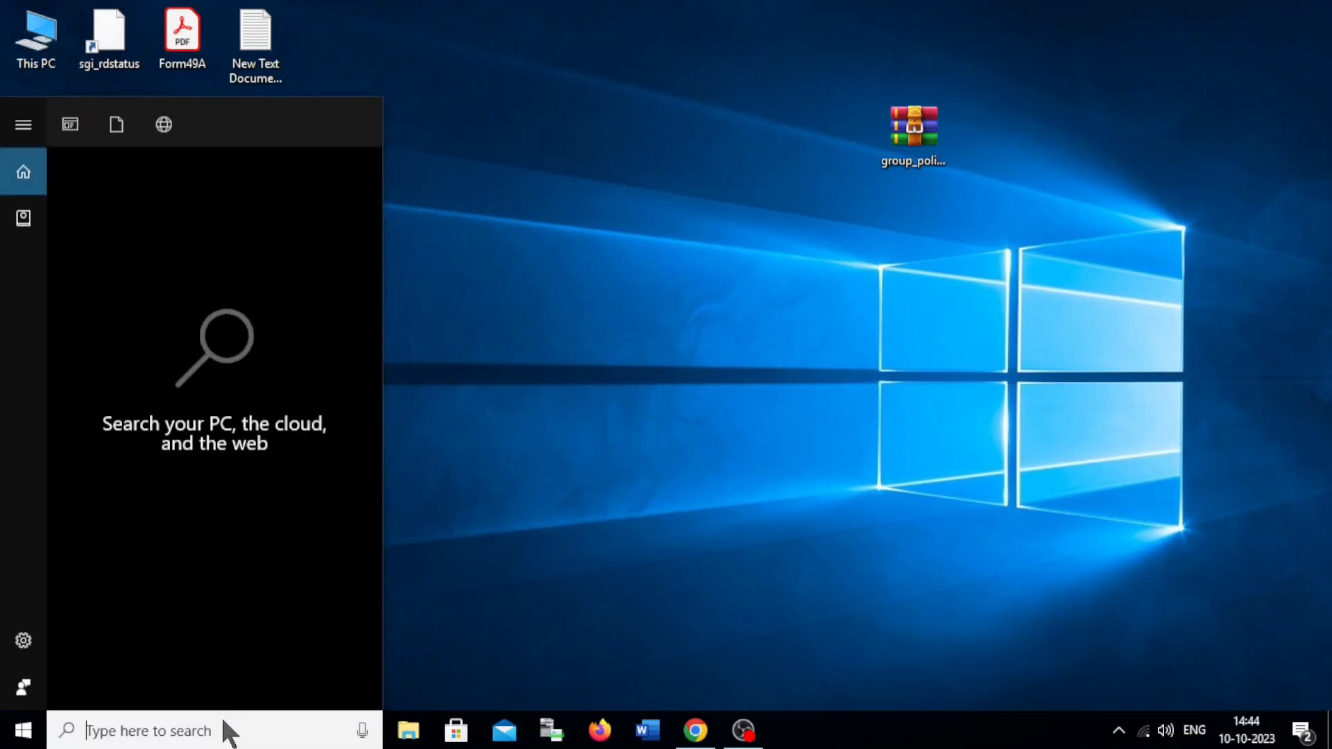
pyautogui.write('GPE')
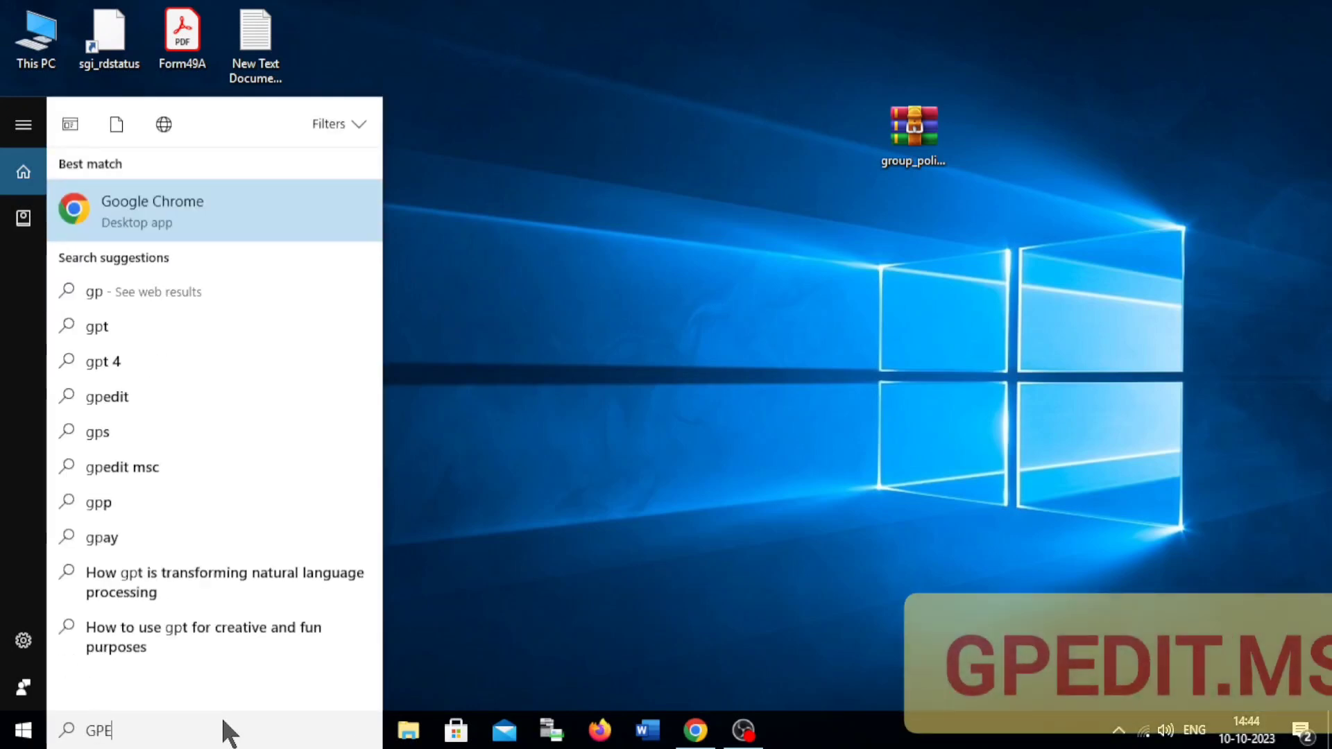
pyautogui.write('DIT')
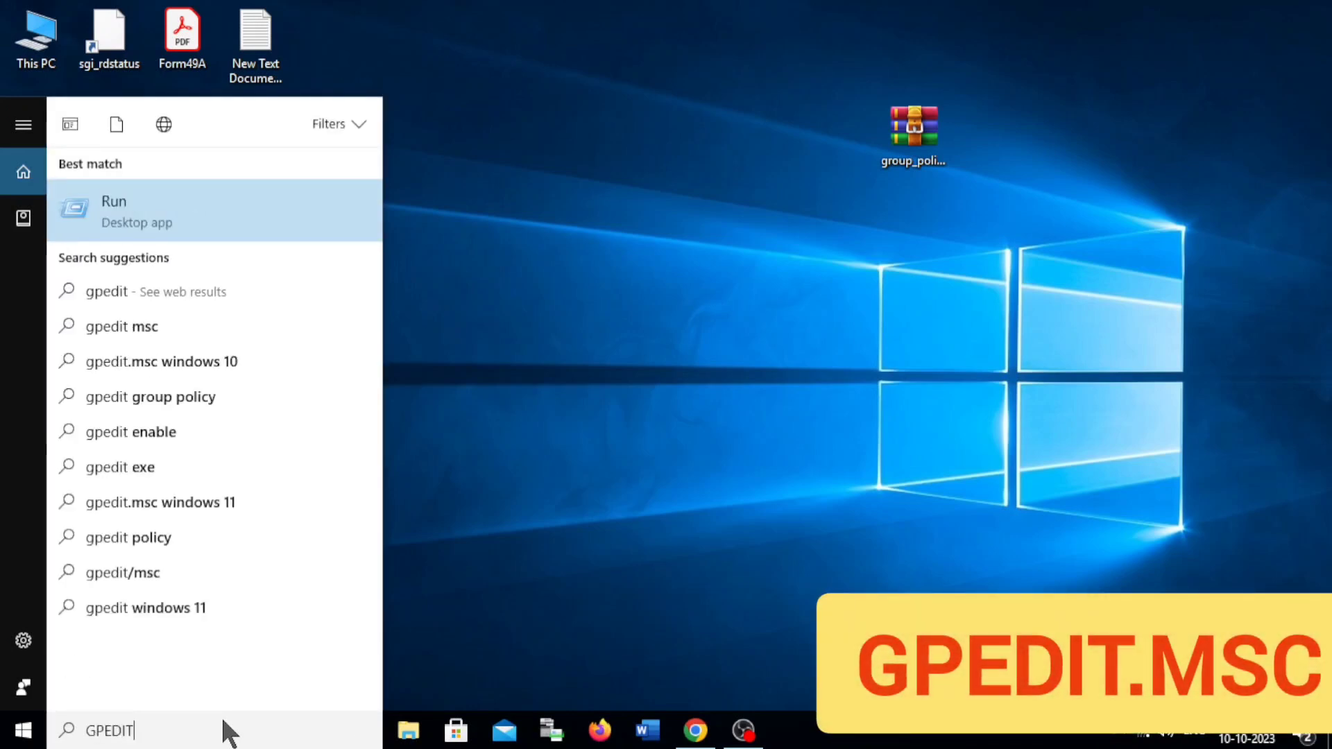
pyautogui.write('.')
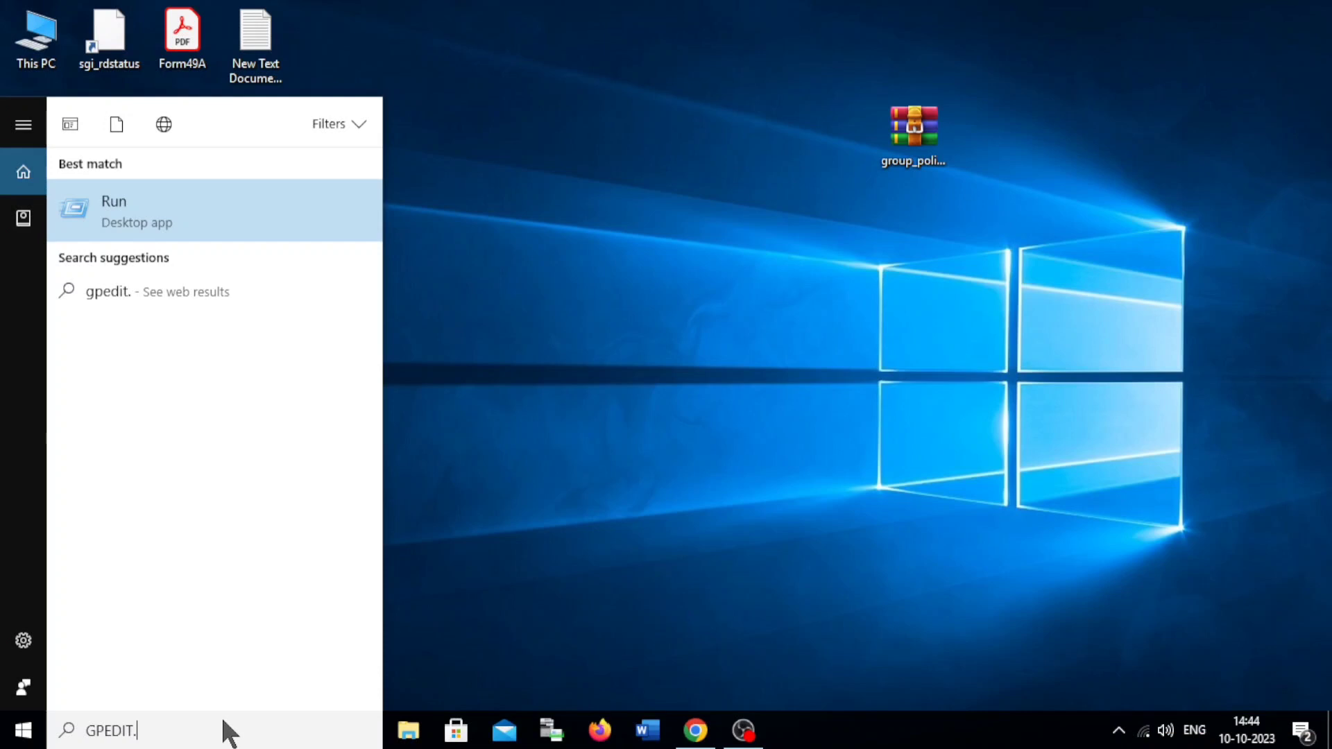
pyautogui.write('M')
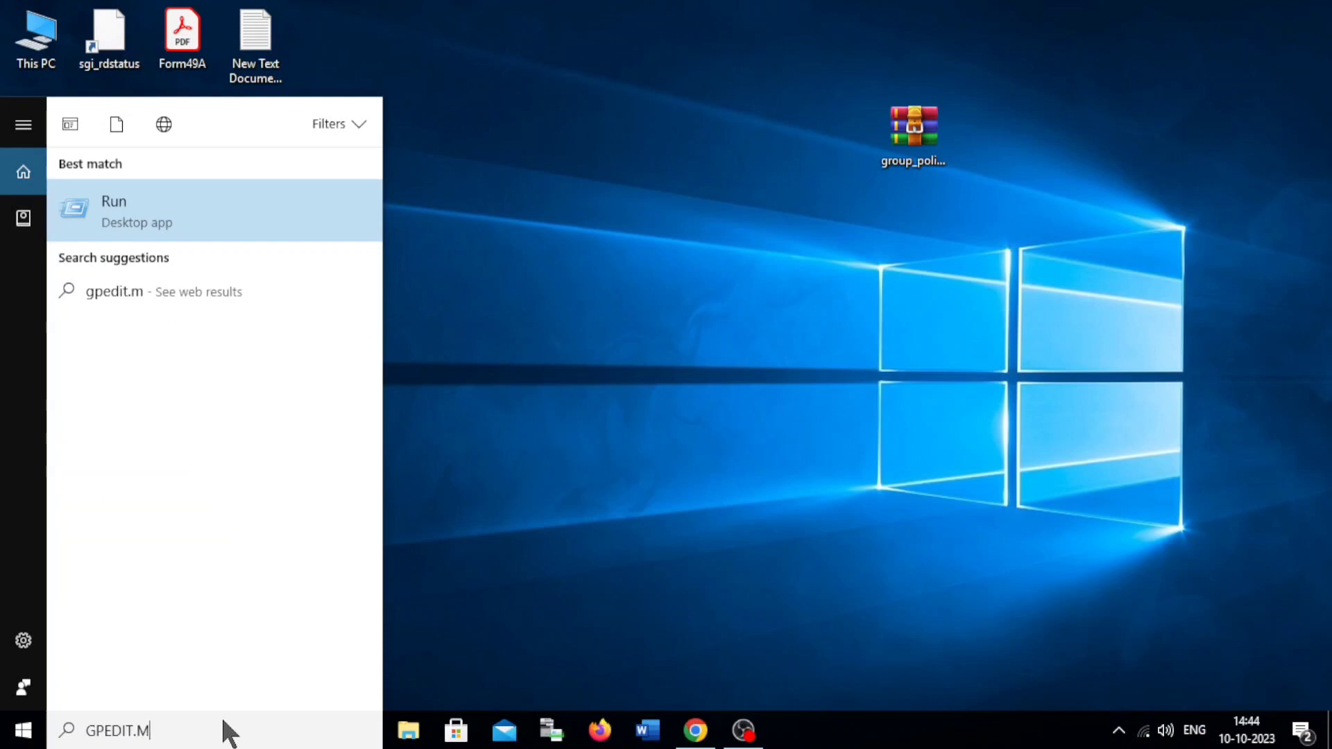
pyautogui.write('SC')
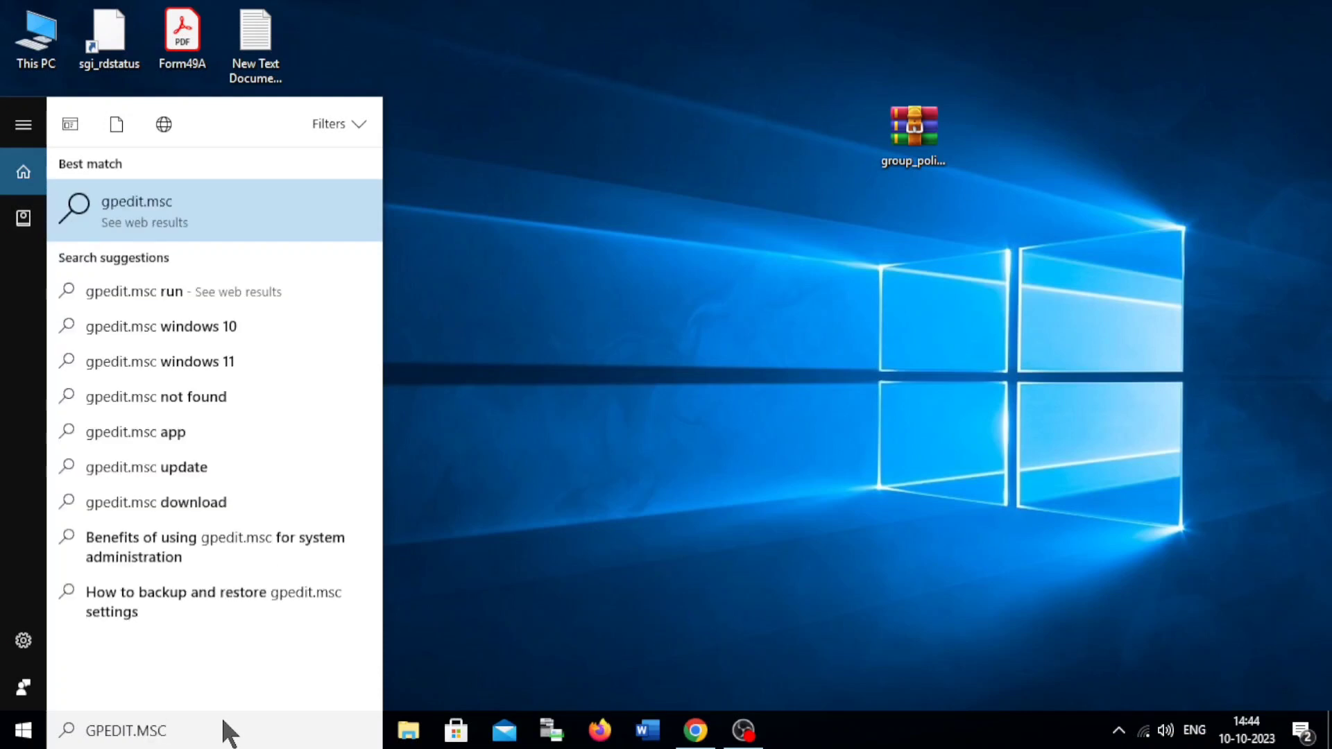
pyautogui.press('BackSpace')
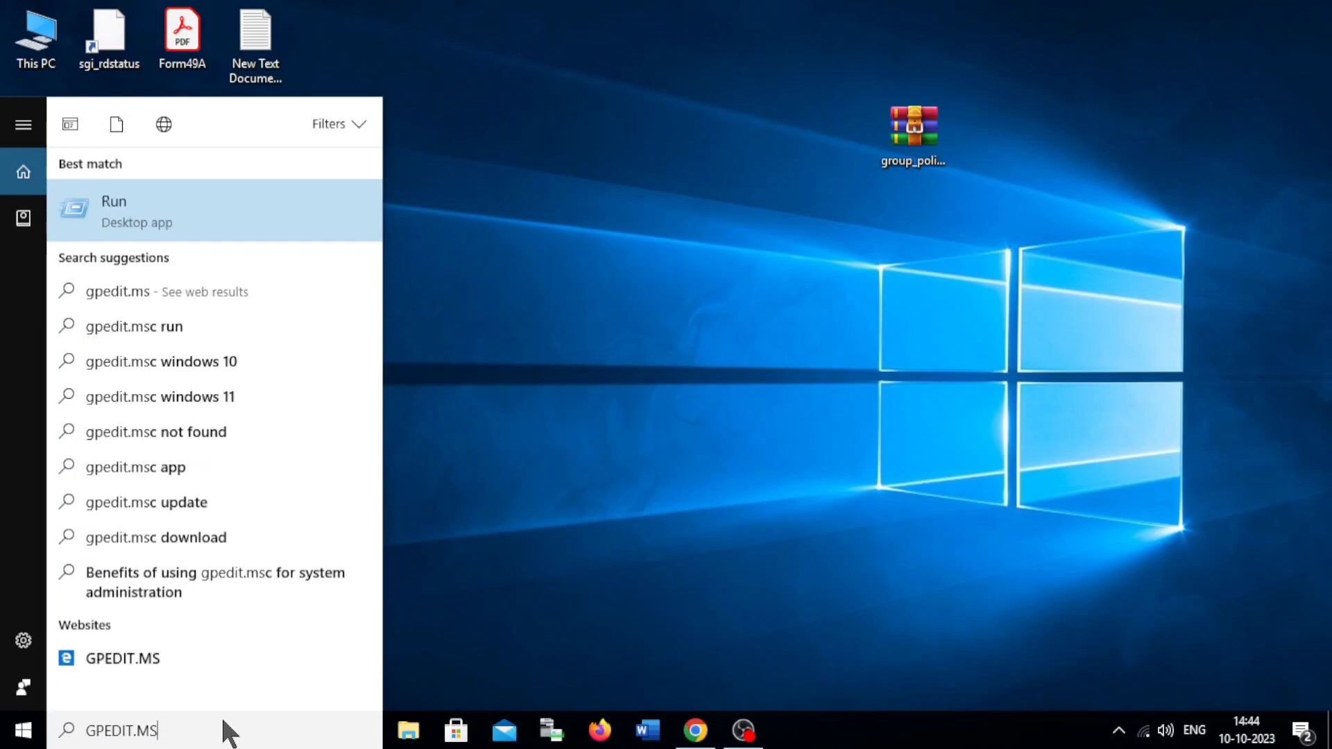
pyautogui.write('C')
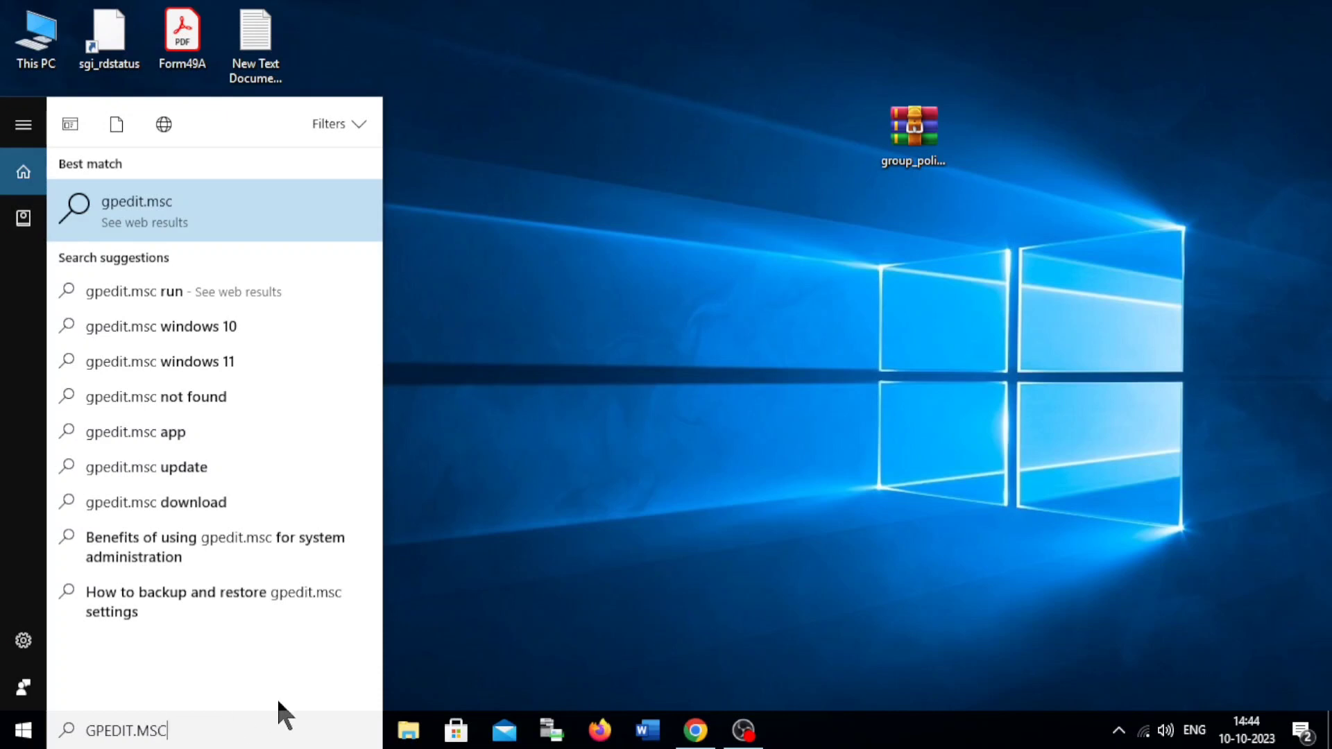
pyautogui.click(482, 600)
pyautogui.rightClick(425, 389)
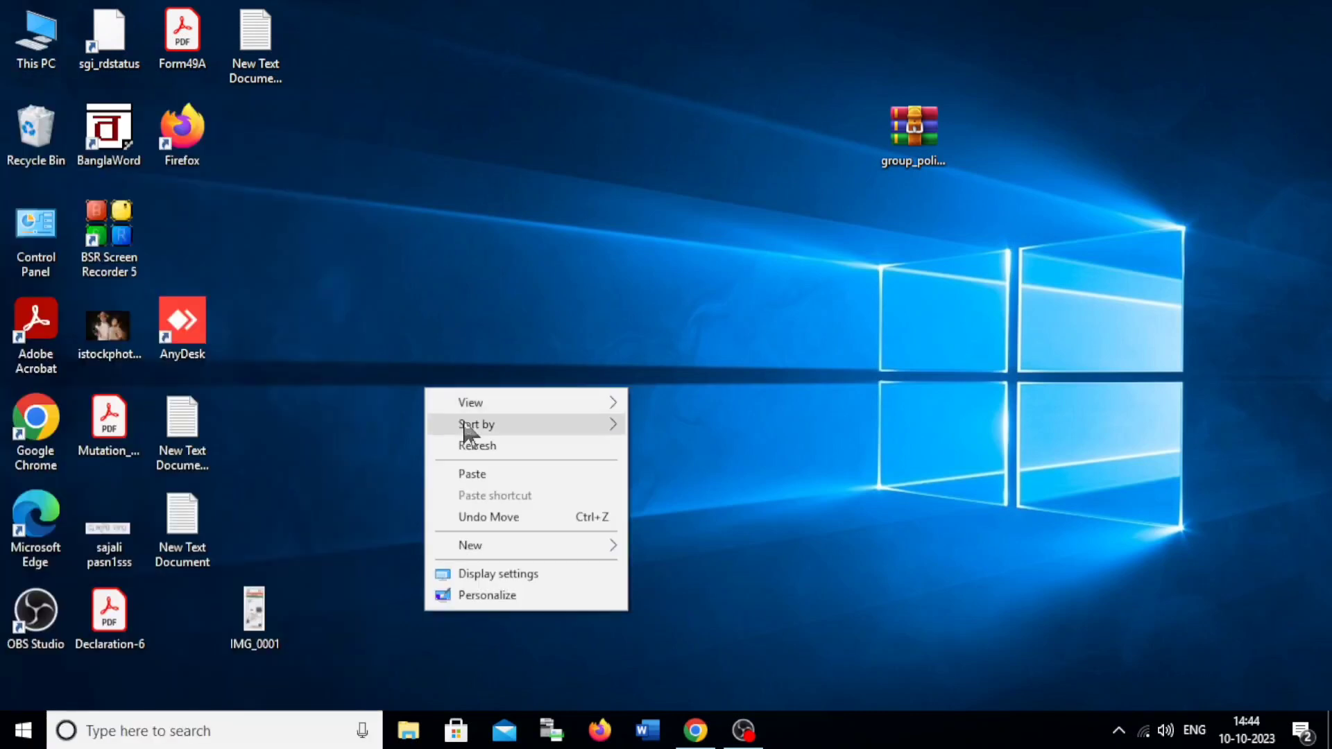
pyautogui.click(472, 439)
pyautogui.rightClick(444, 383)
pyautogui.click(497, 449)
pyautogui.rightClick(465, 385)
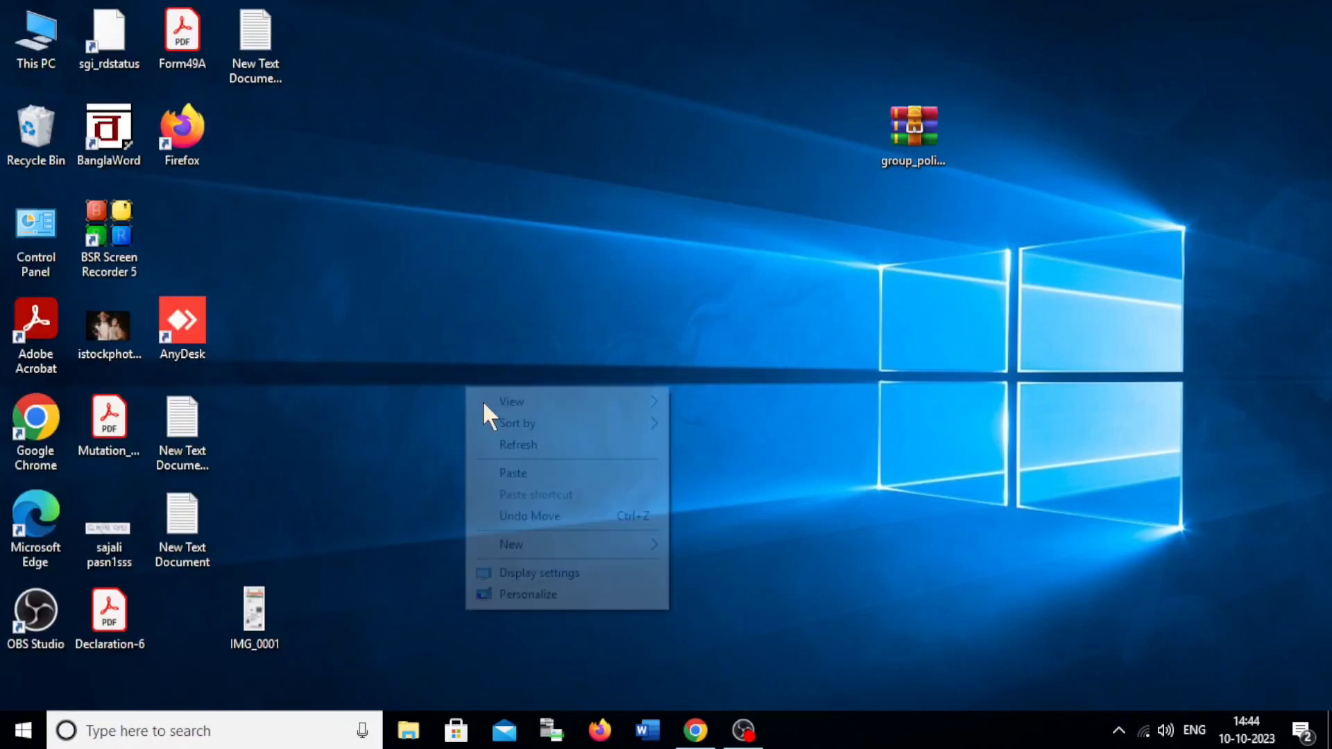
pyautogui.click(519, 446)
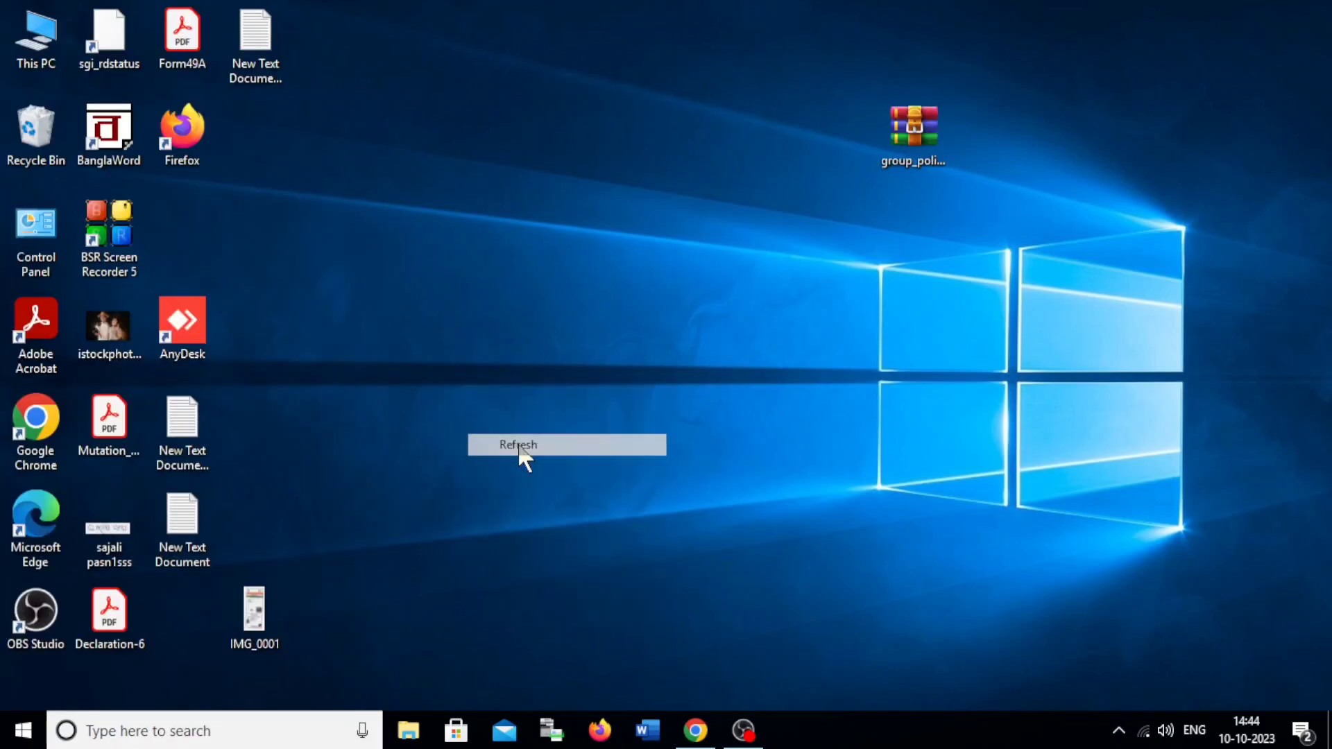
# - Extract the group_policy_editor_v1.0 archive directly onto the desktop
pyautogui.rightClick(905, 137)
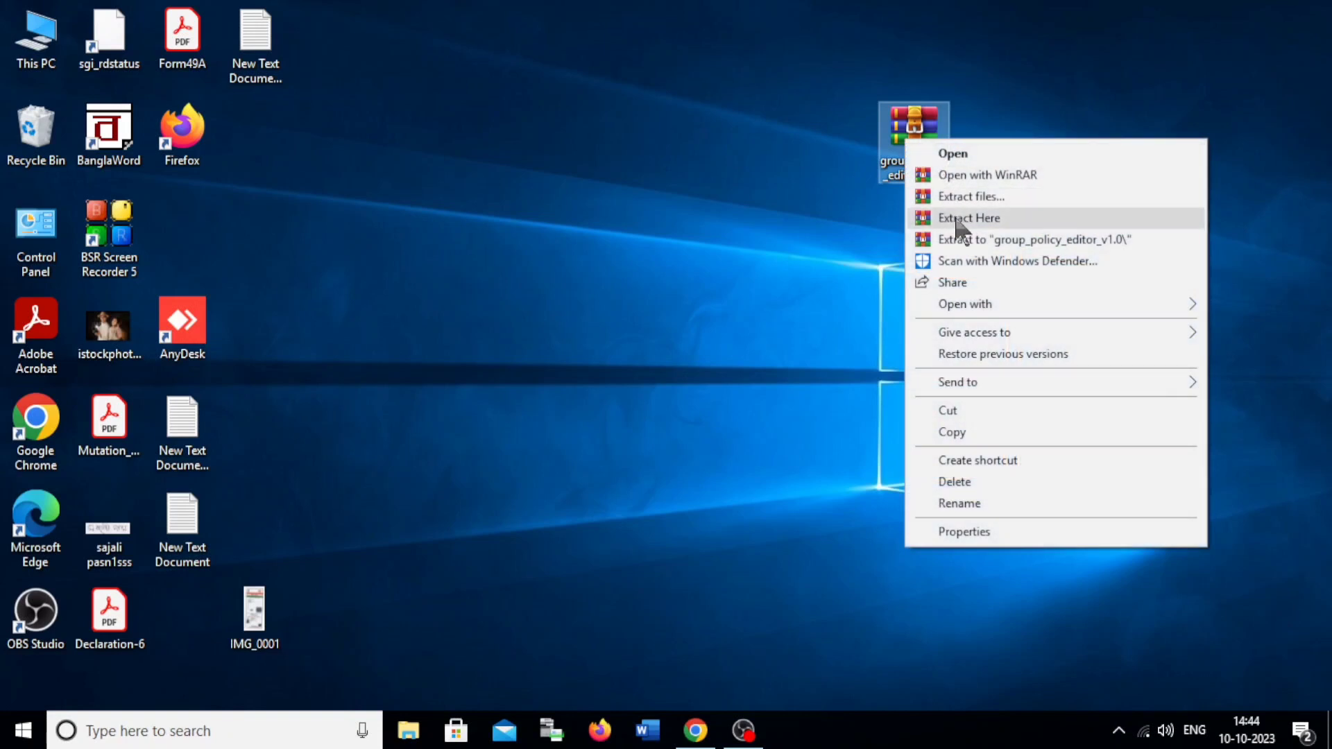
pyautogui.click(956, 218)
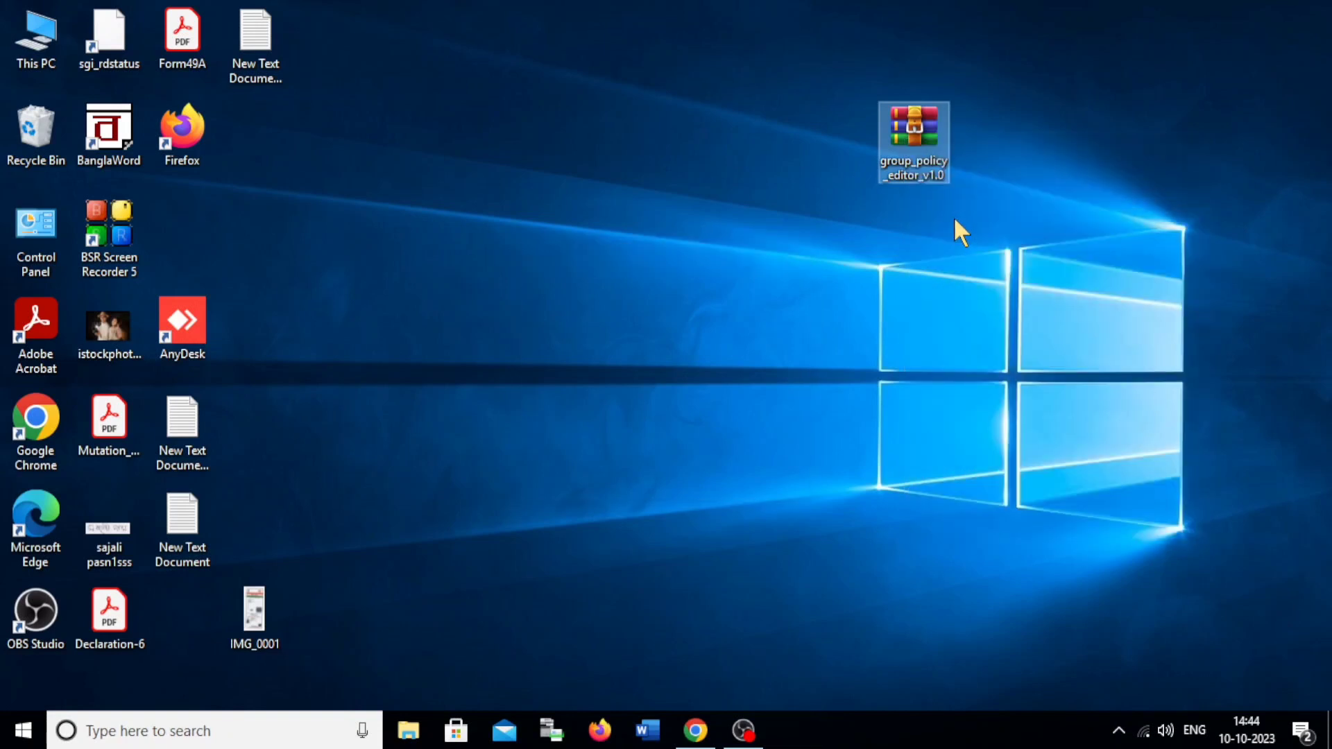
pyautogui.click(729, 260)
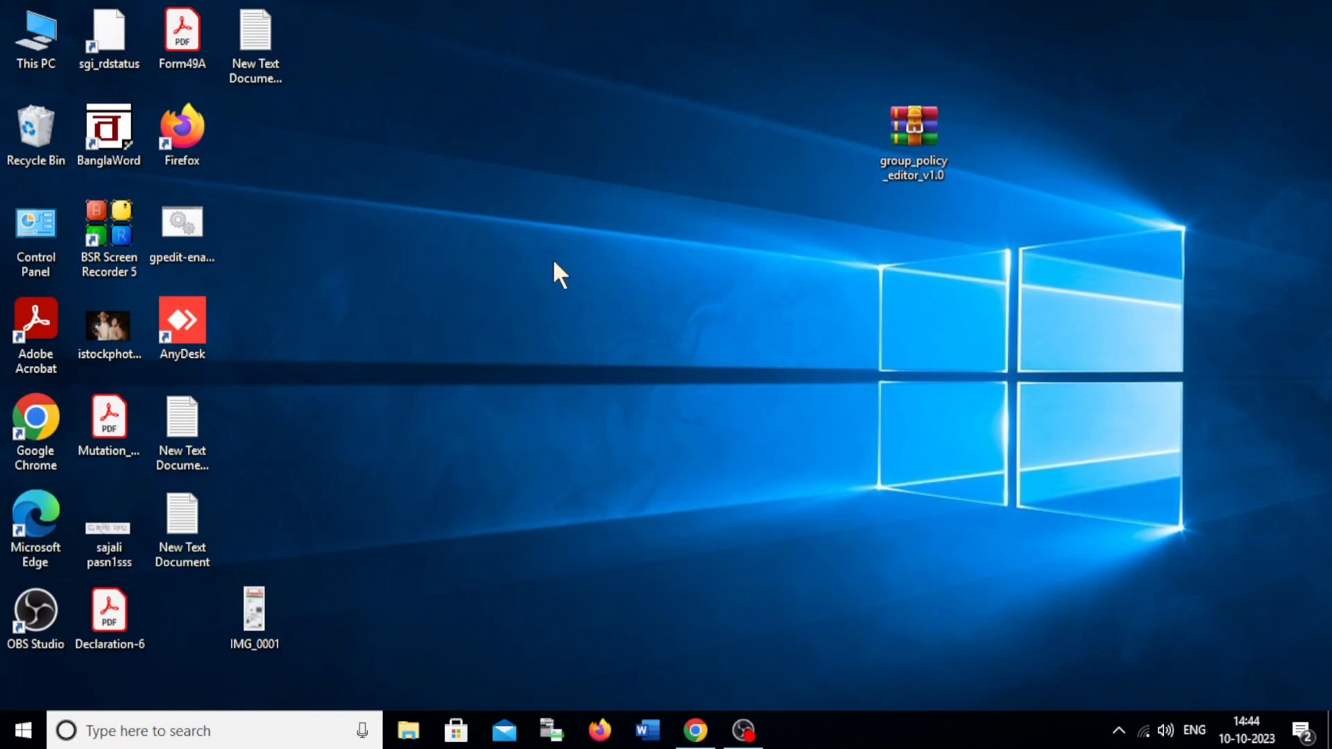
# - Run the extracted gpedit-enabler batch file on the desktop as administrator
pyautogui.rightClick(193, 233)
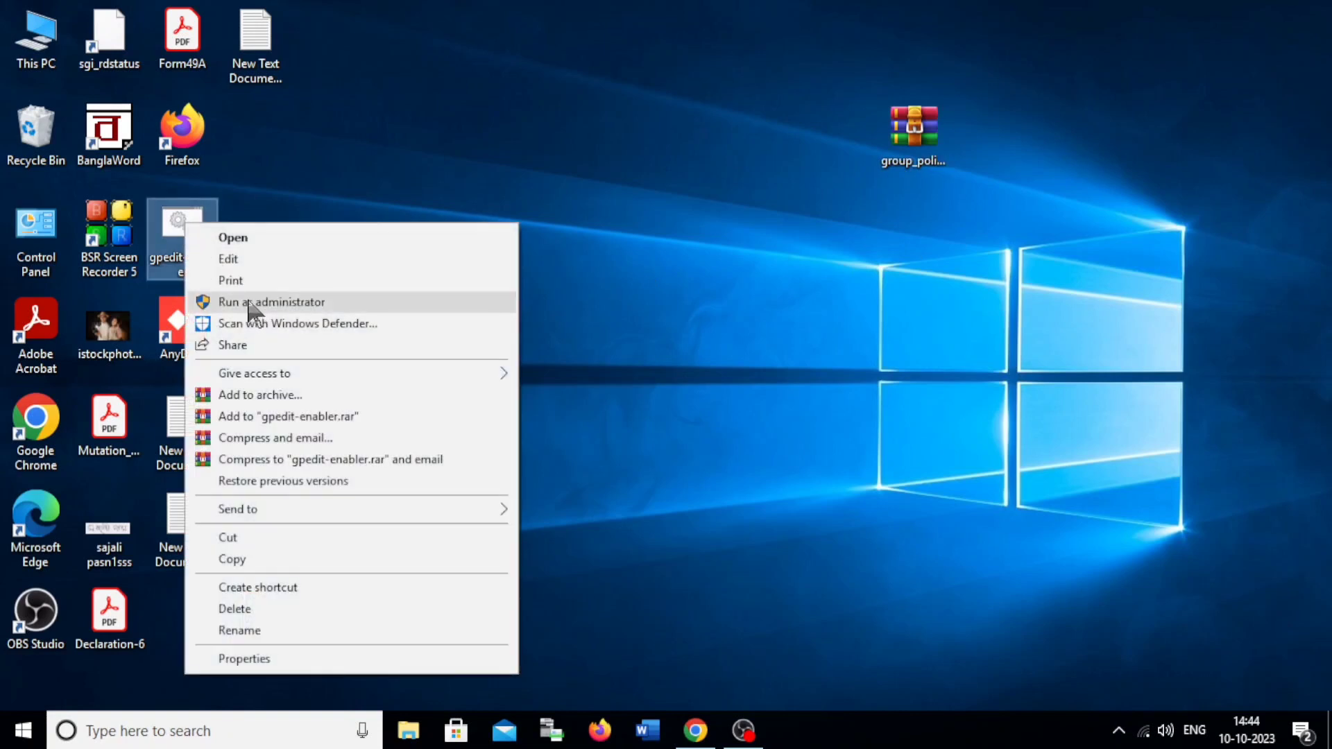
pyautogui.click(323, 161)
pyautogui.rightClick(189, 243)
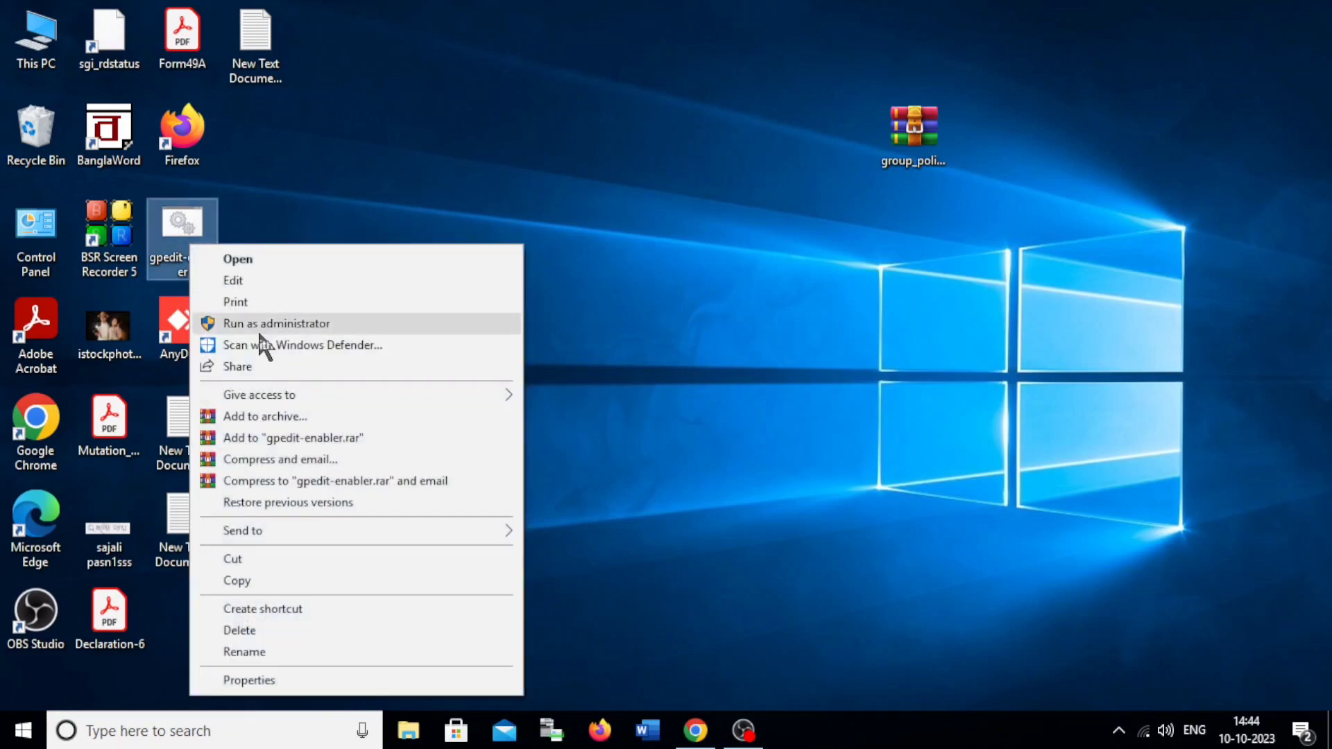
pyautogui.click(260, 326)
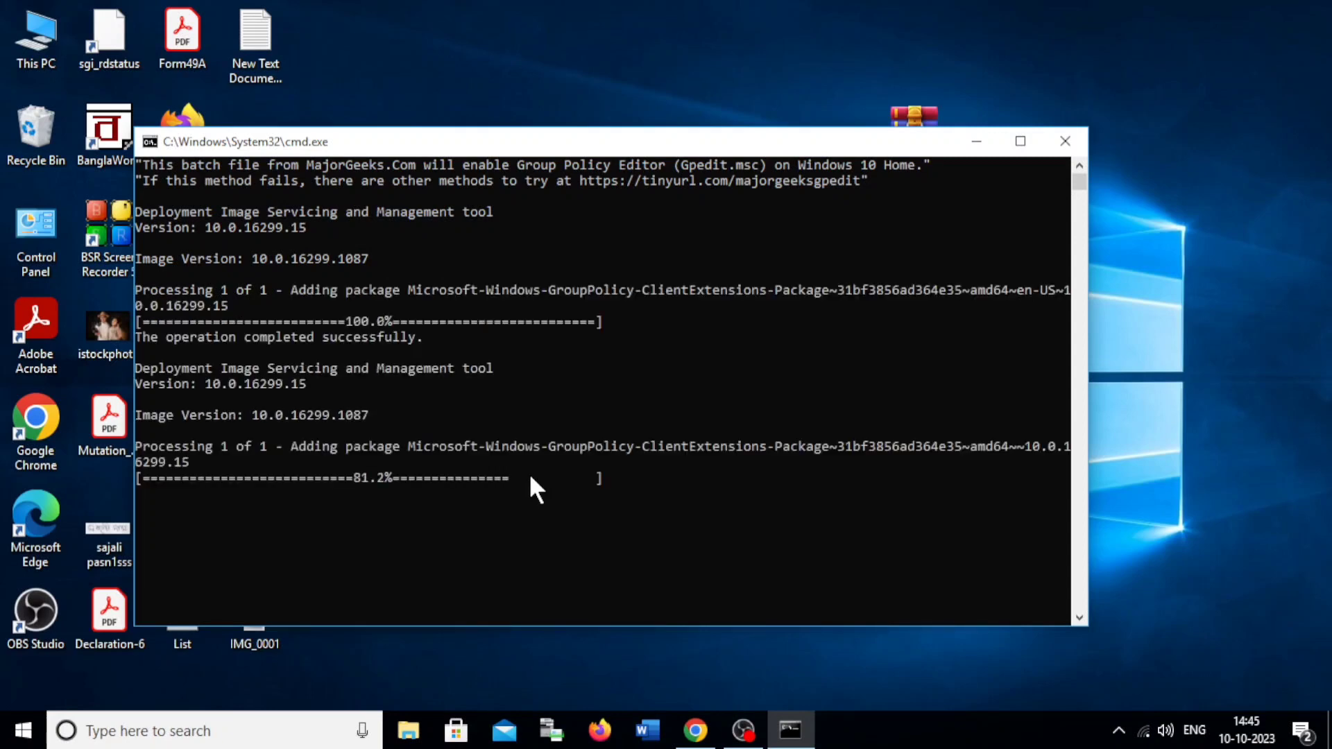
pyautogui.click(1020, 142)
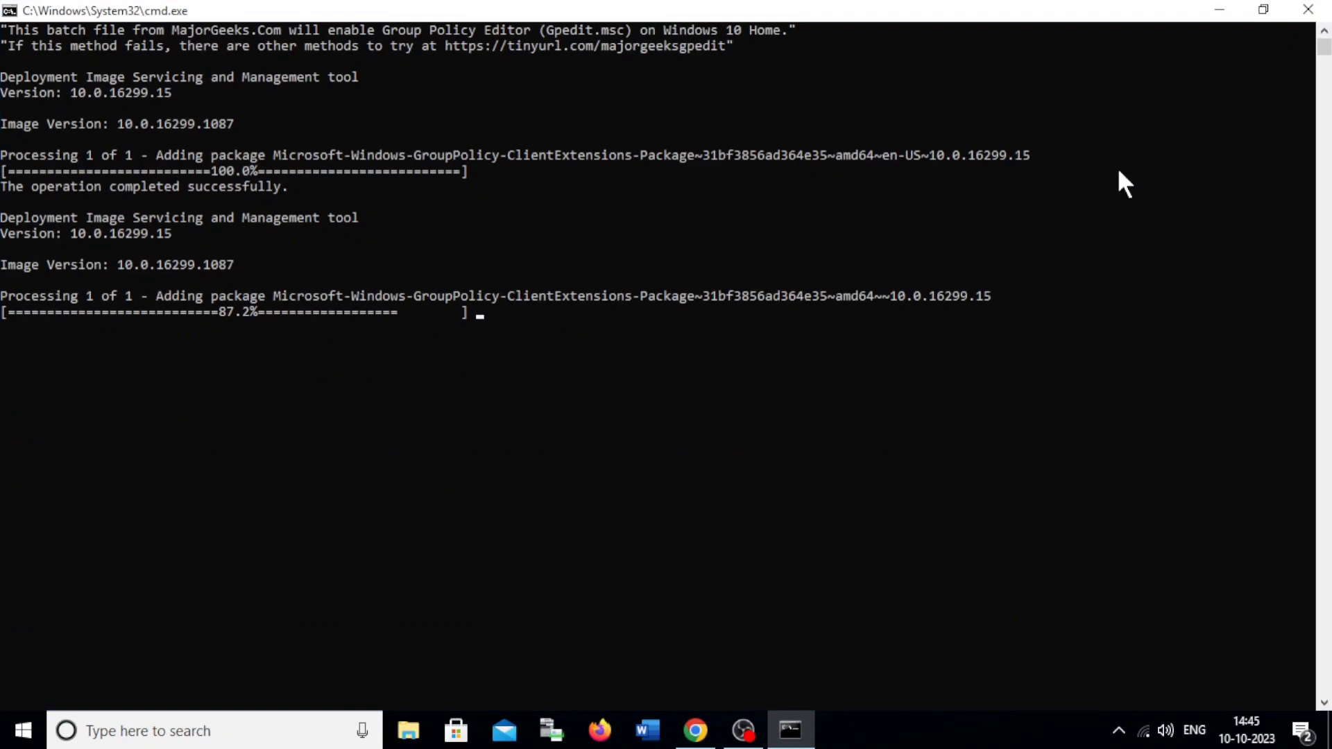
pyautogui.click(1264, 11)
pyautogui.rightClick(1207, 135)
pyautogui.rightClick(1186, 160)
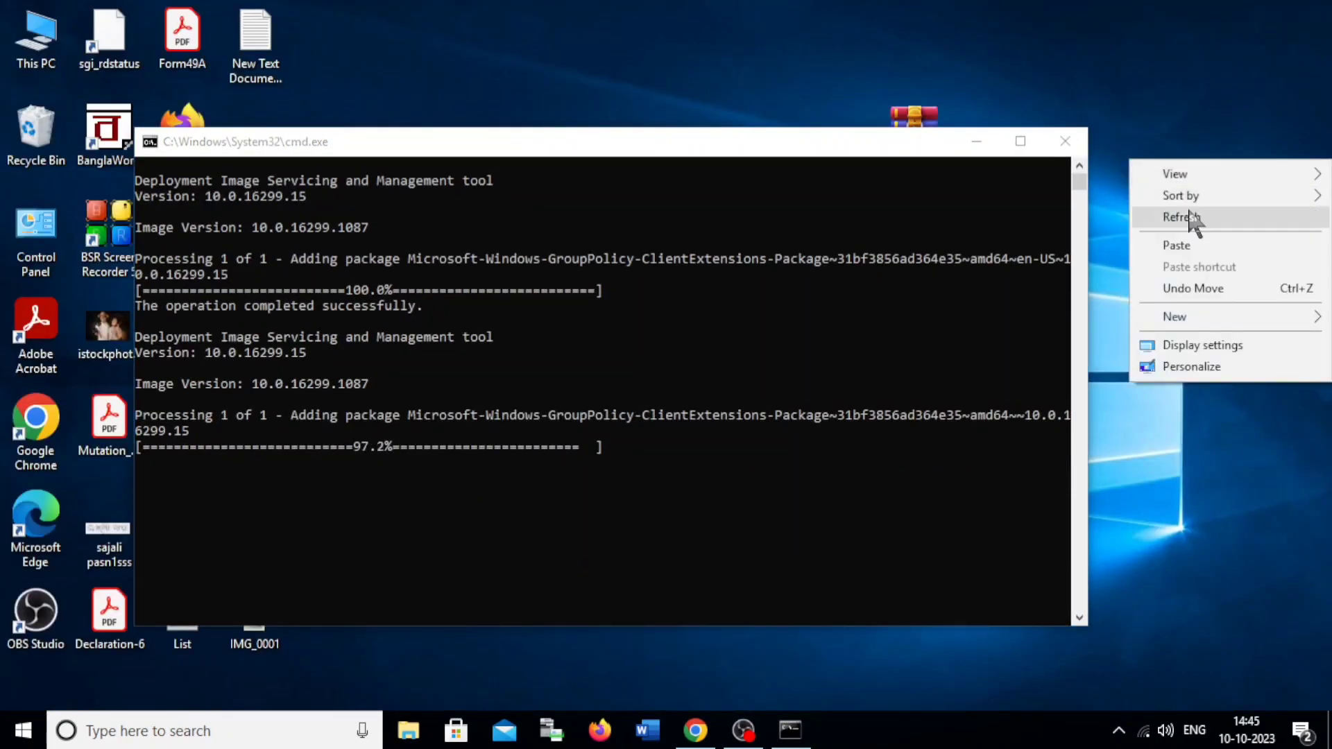
pyautogui.rightClick(1183, 191)
pyautogui.click(1111, 210)
# - Let the Group Policy package installation finish, dismiss its command window, and refresh the desktop
pyautogui.click(1020, 142)
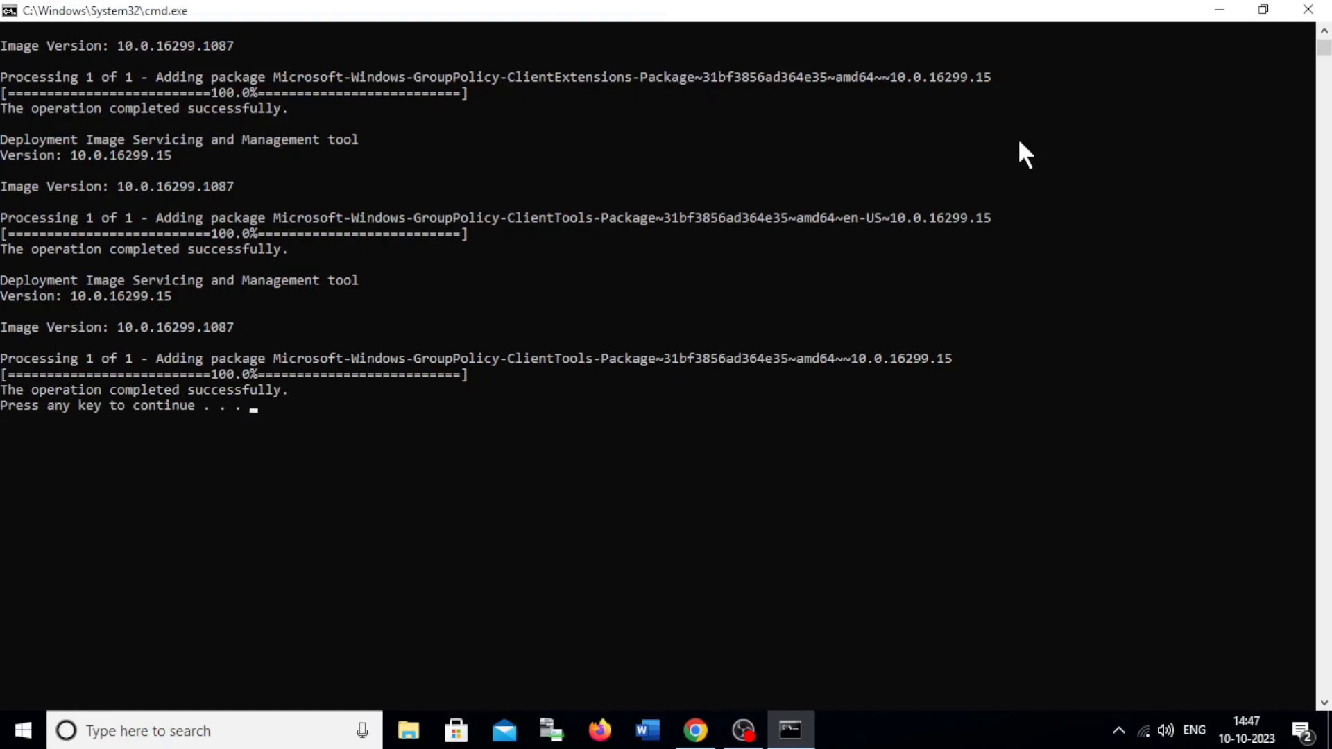
pyautogui.press('Return')
pyautogui.rightClick(608, 136)
pyautogui.click(641, 193)
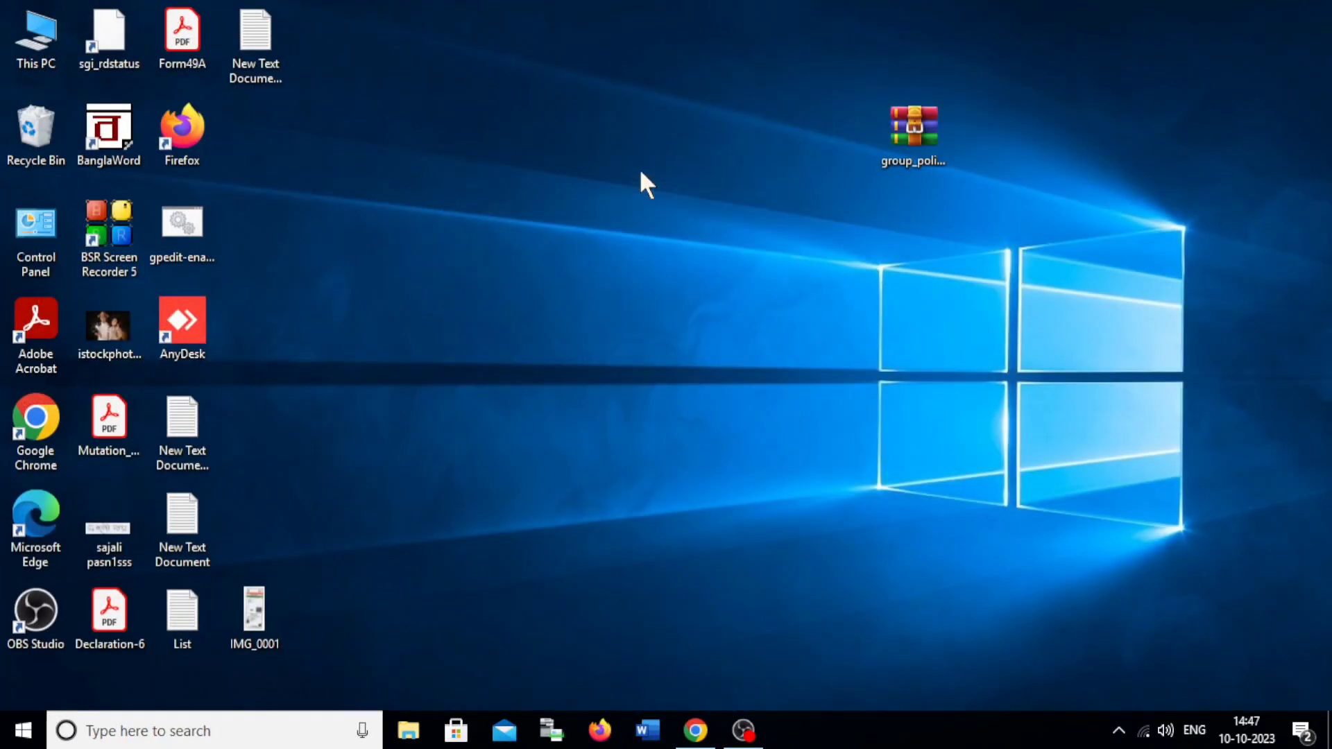
# - Search Windows for GPEDIT.MSC and open the Local Group Policy Editor
pyautogui.click(328, 737)
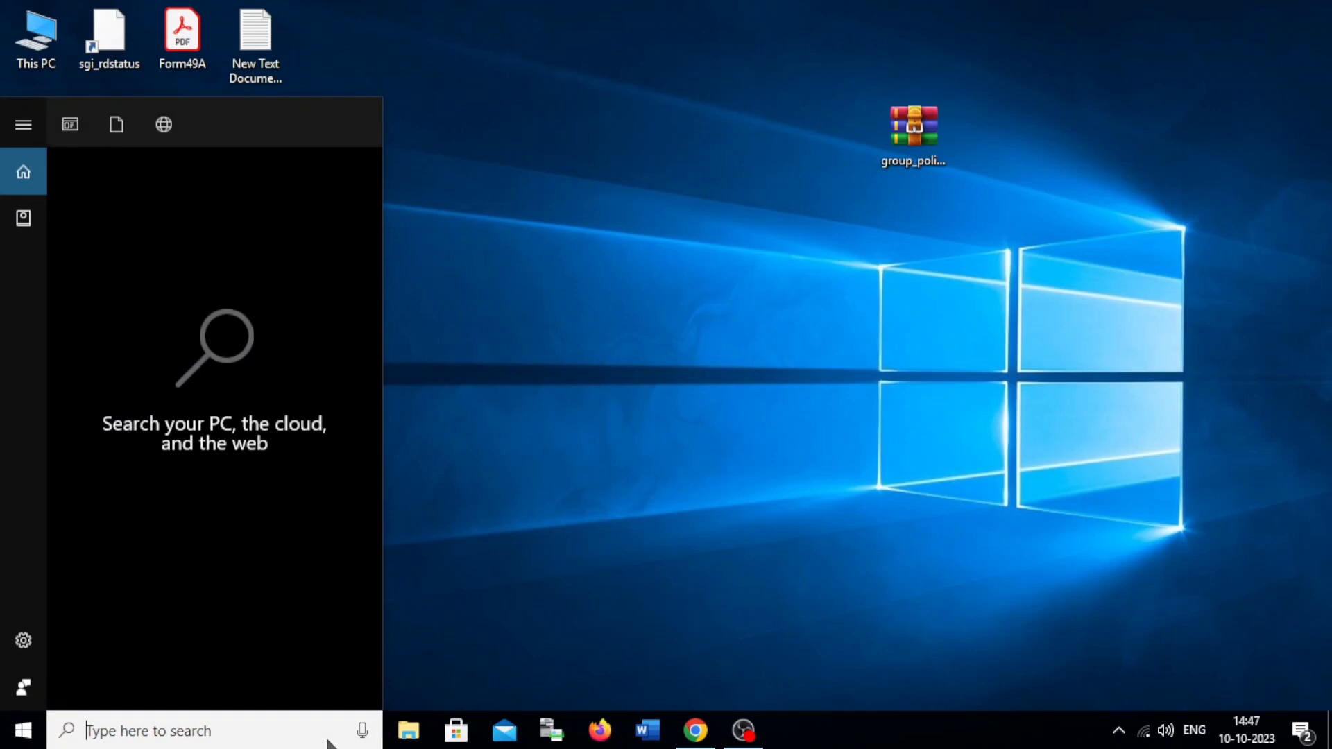
pyautogui.write('GPEDIT')
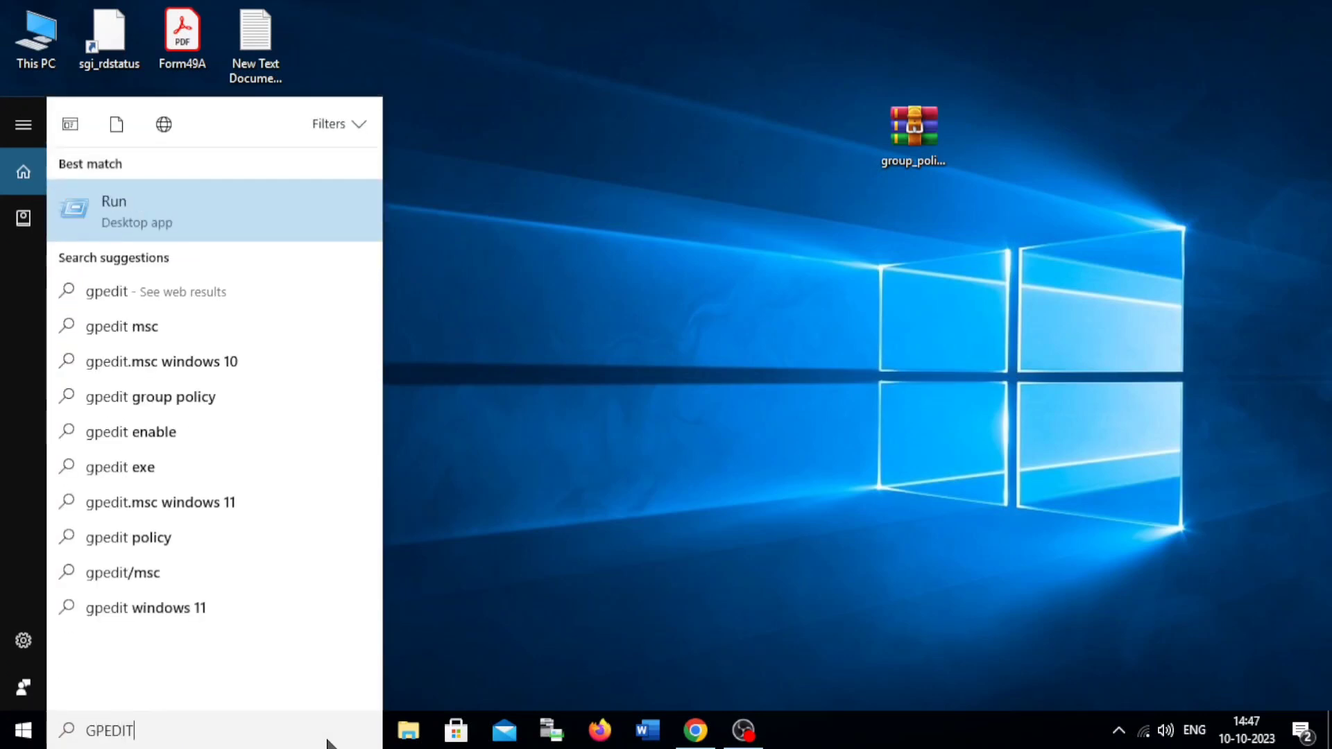
pyautogui.write('.MS')
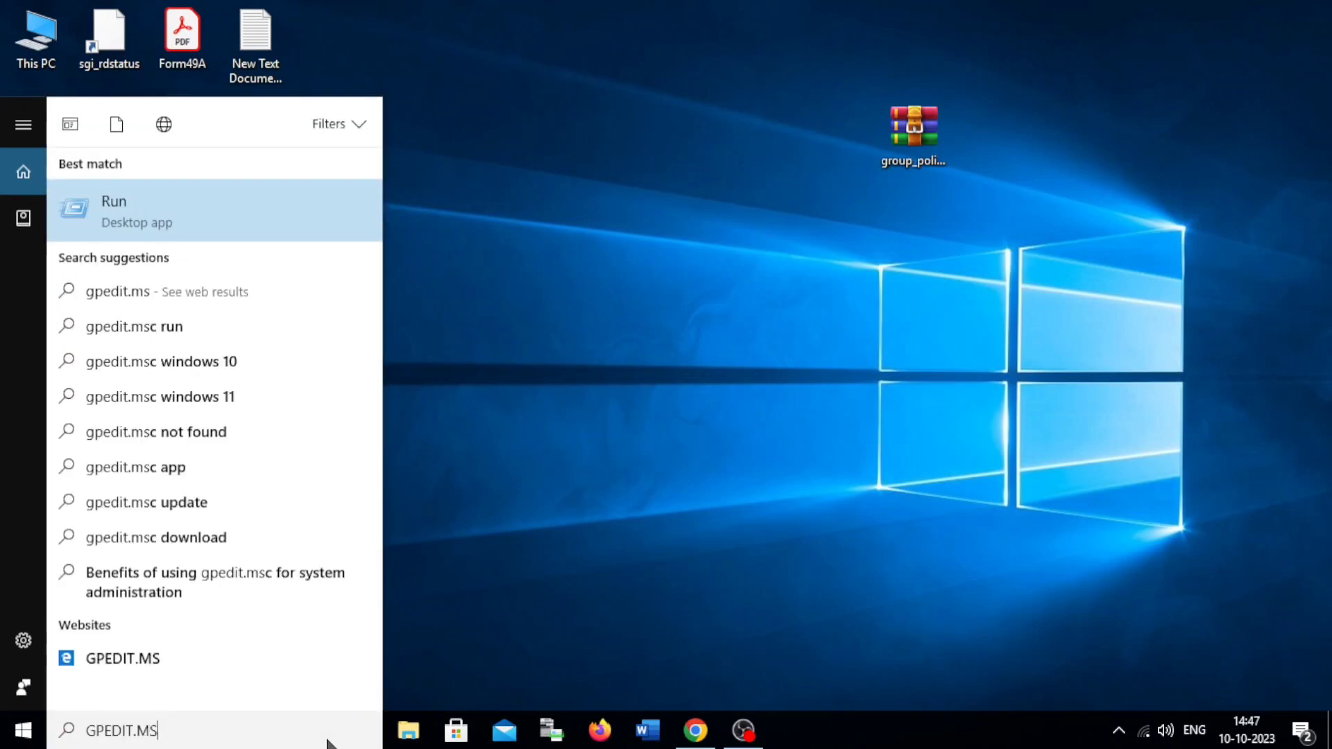
pyautogui.write('C')
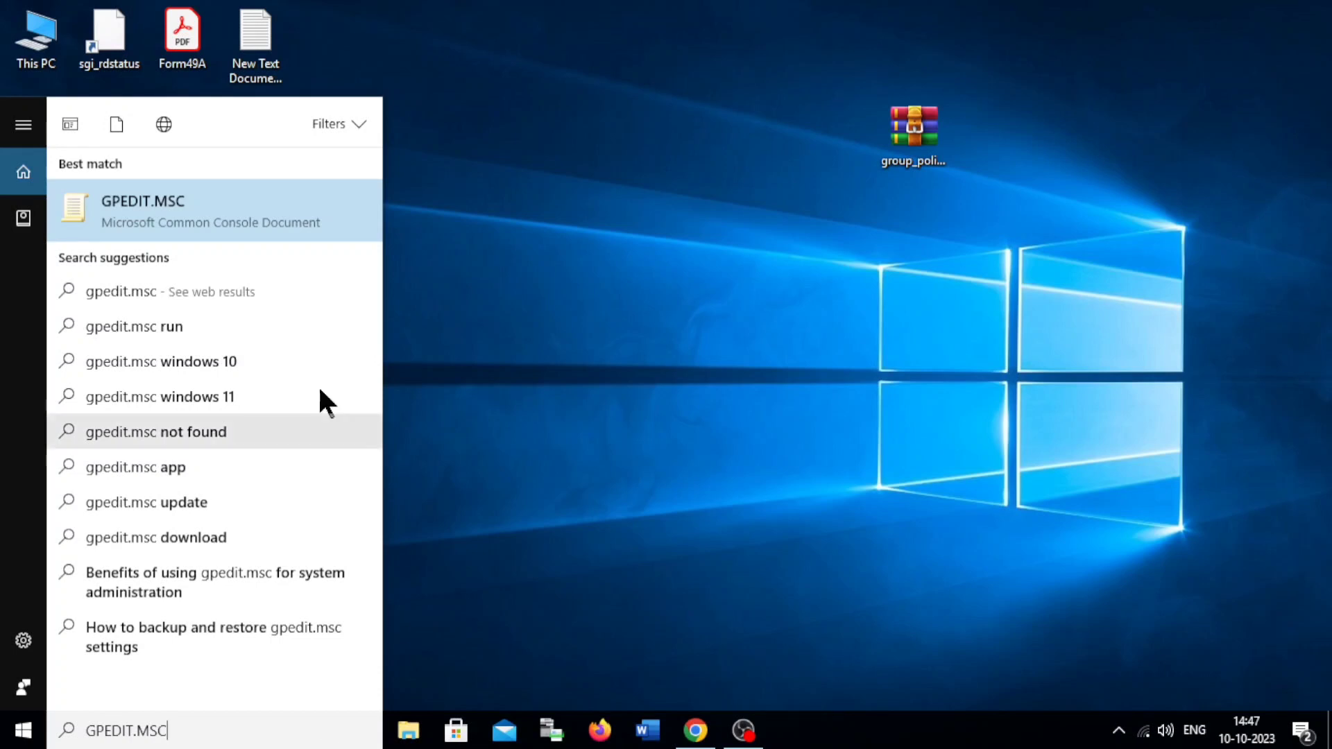
pyautogui.click(177, 209)
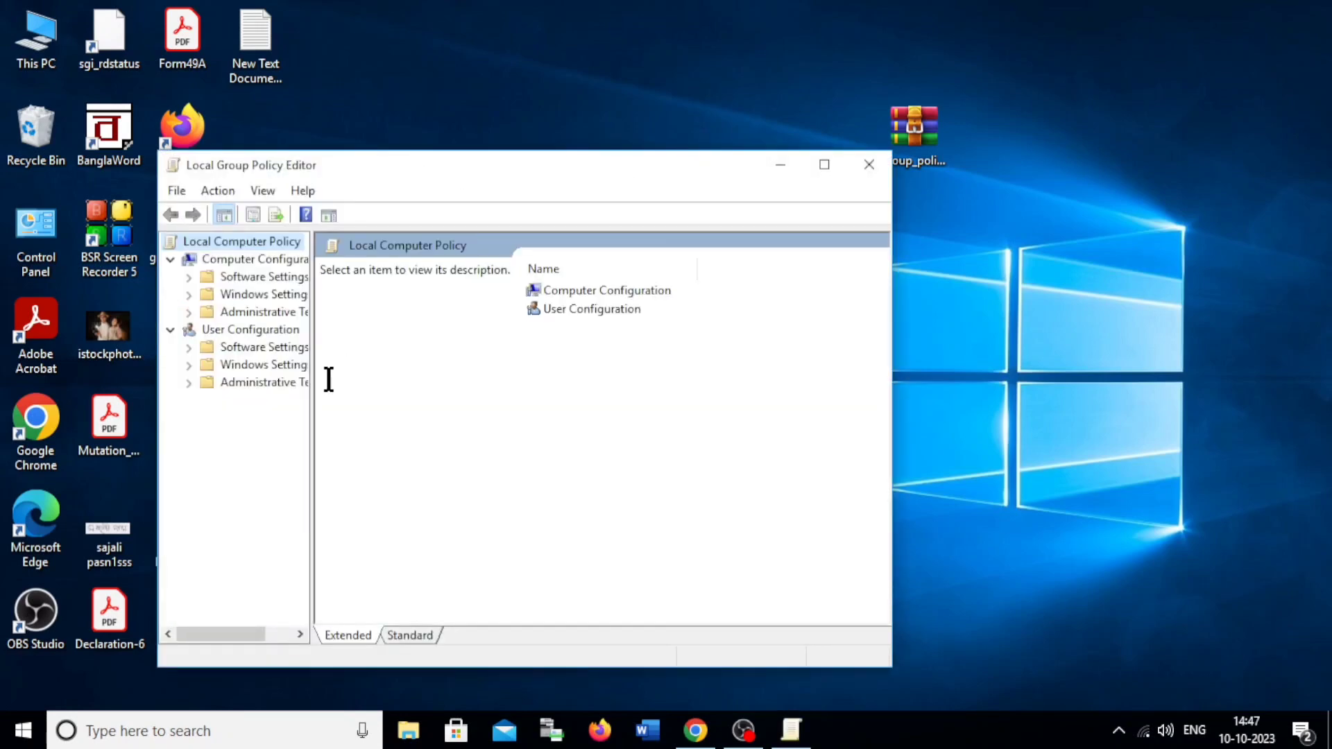
# - Widen the policy tree and open the Windows Update folder under Computer Configuration, Administrative Templates, Windows Components
pyautogui.moveTo(311, 363); pyautogui.dragTo(385, 362)
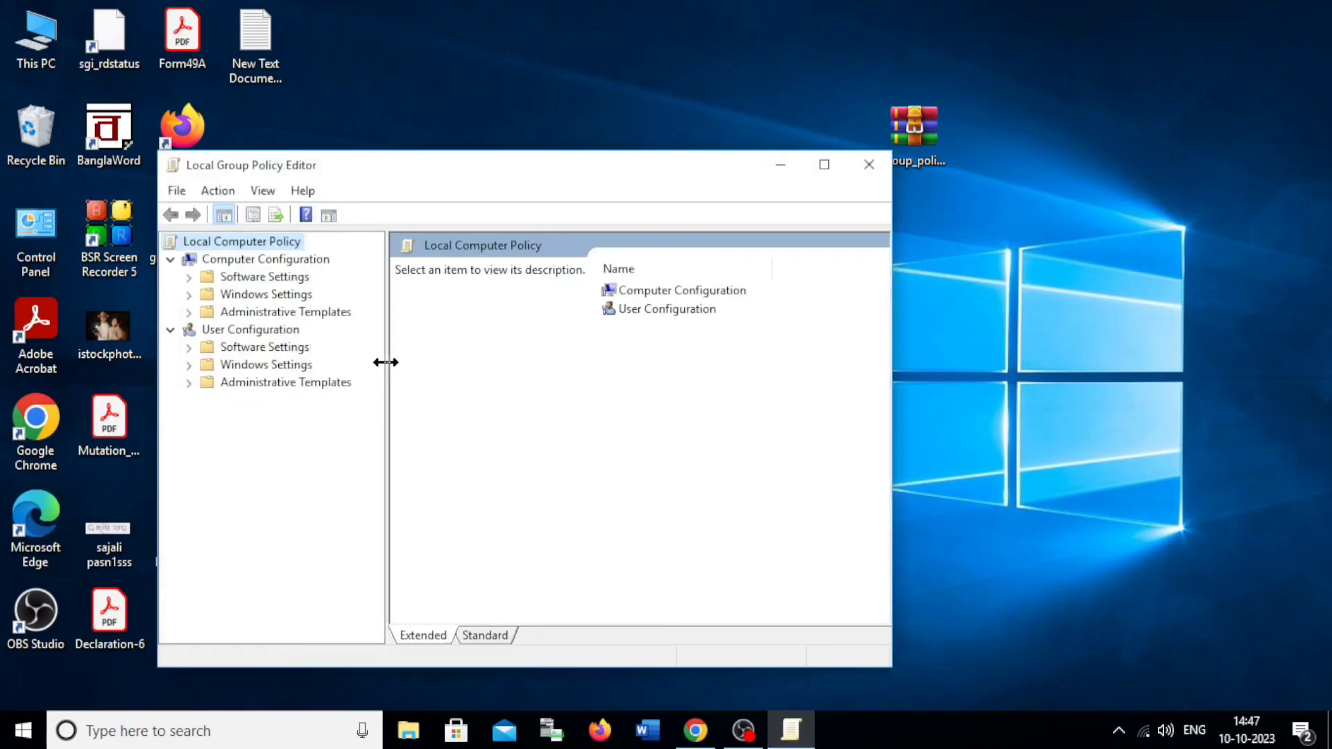
pyautogui.click(302, 313)
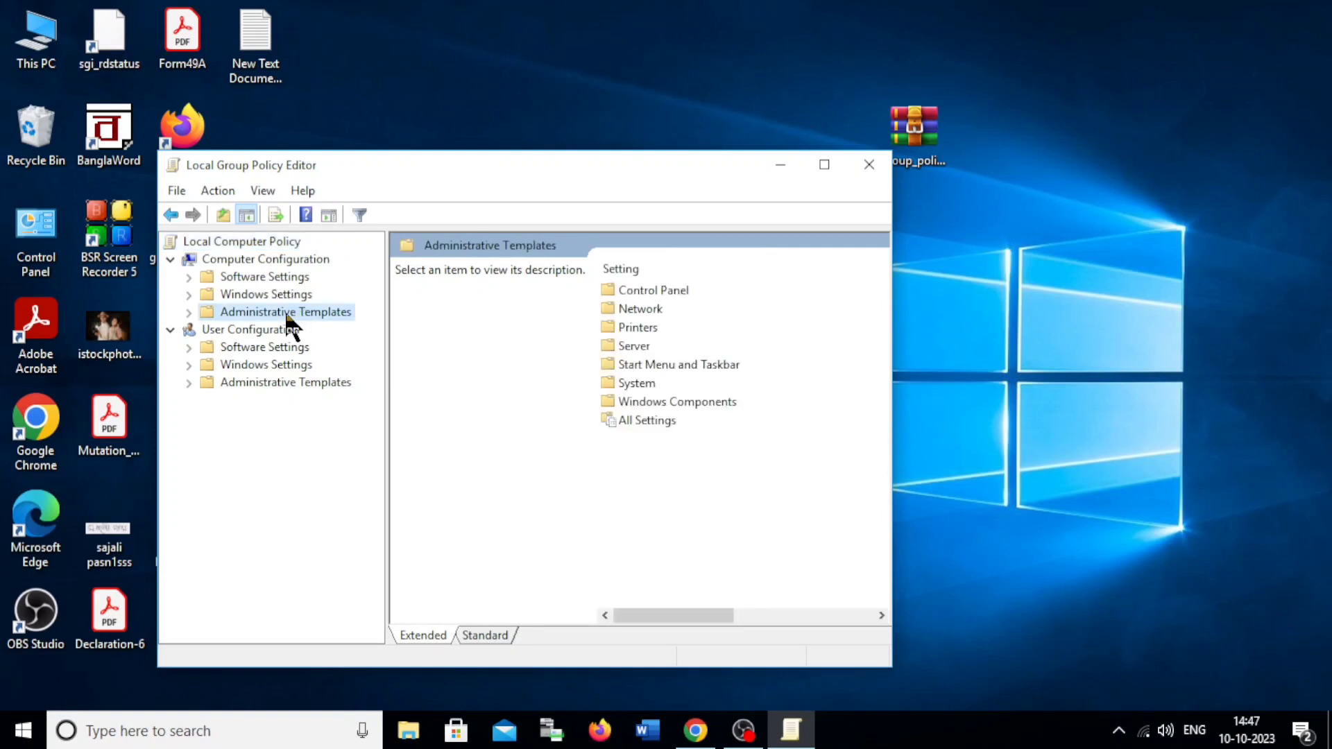
pyautogui.doubleClick(288, 314)
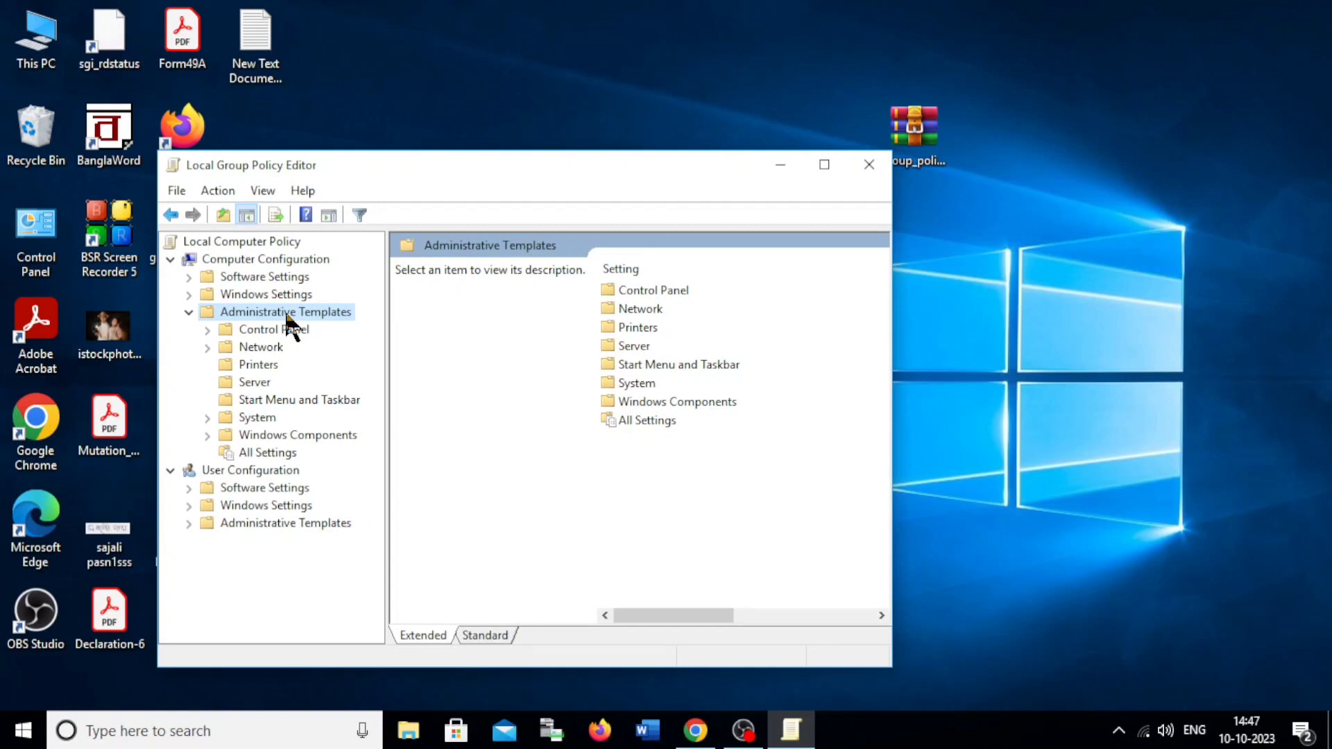
pyautogui.doubleClick(292, 435)
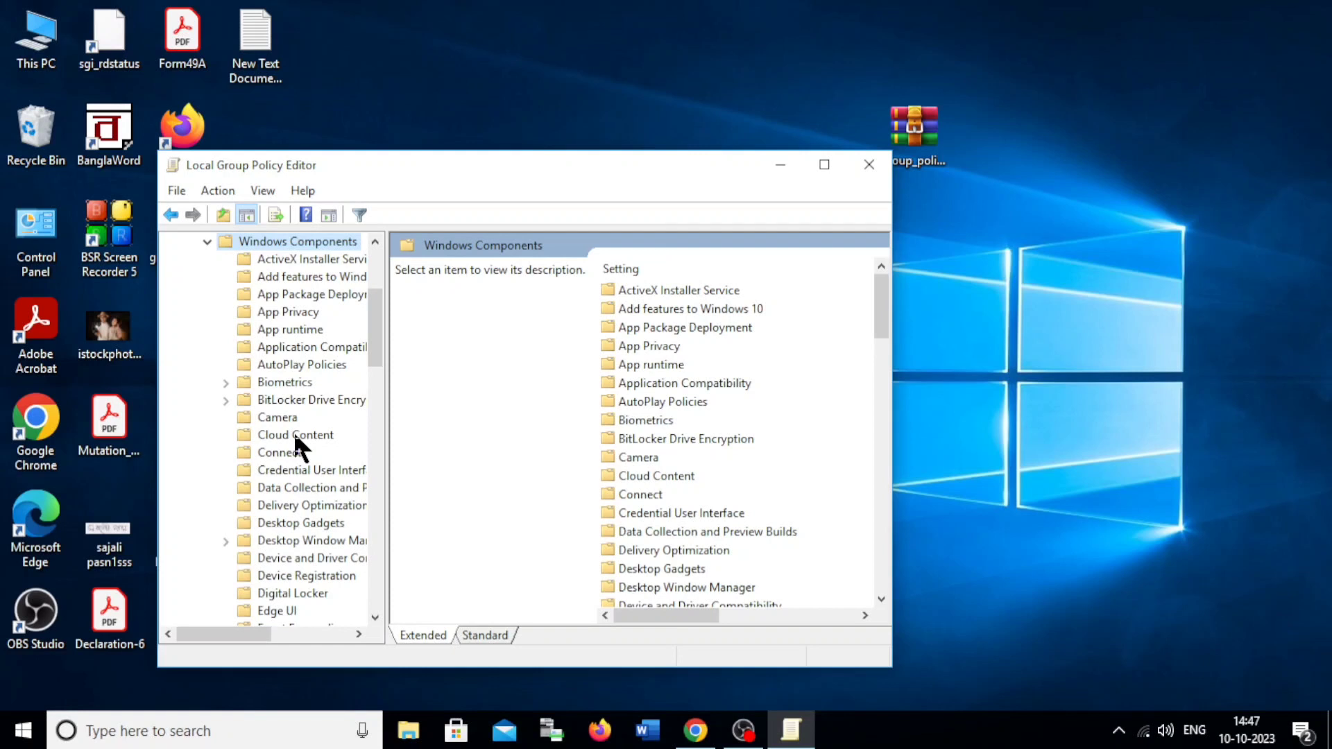
pyautogui.scroll(-12, 318, 497)
pyautogui.moveTo(386, 430); pyautogui.dragTo(469, 430)
pyautogui.scroll(-16, 737, 514)
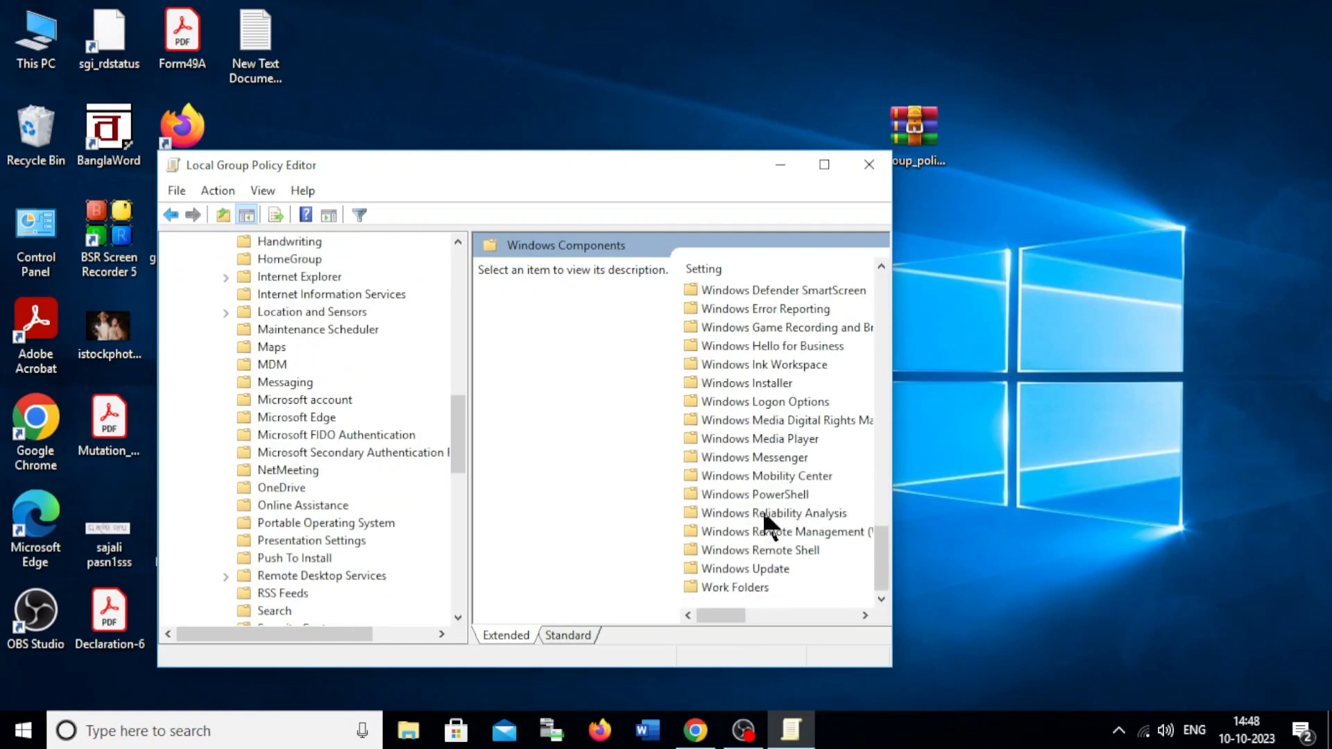
pyautogui.click(764, 566)
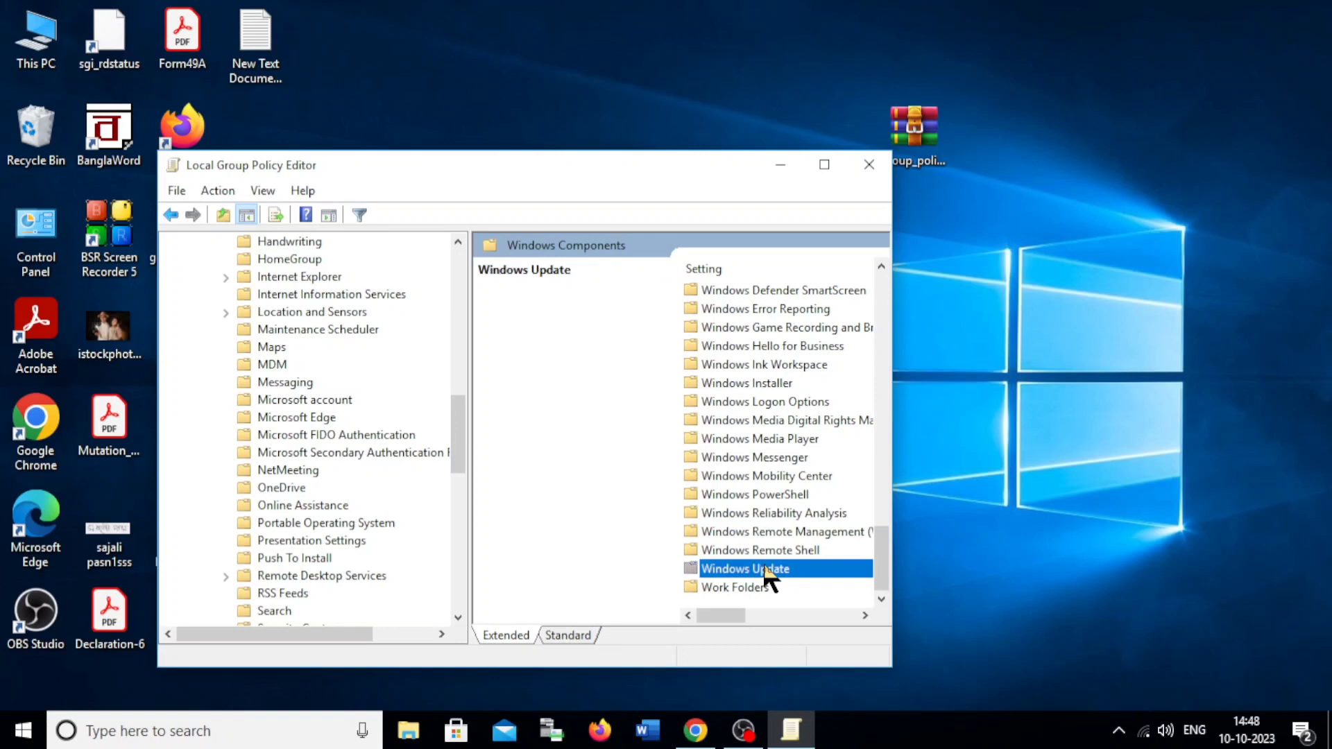
pyautogui.doubleClick(764, 570)
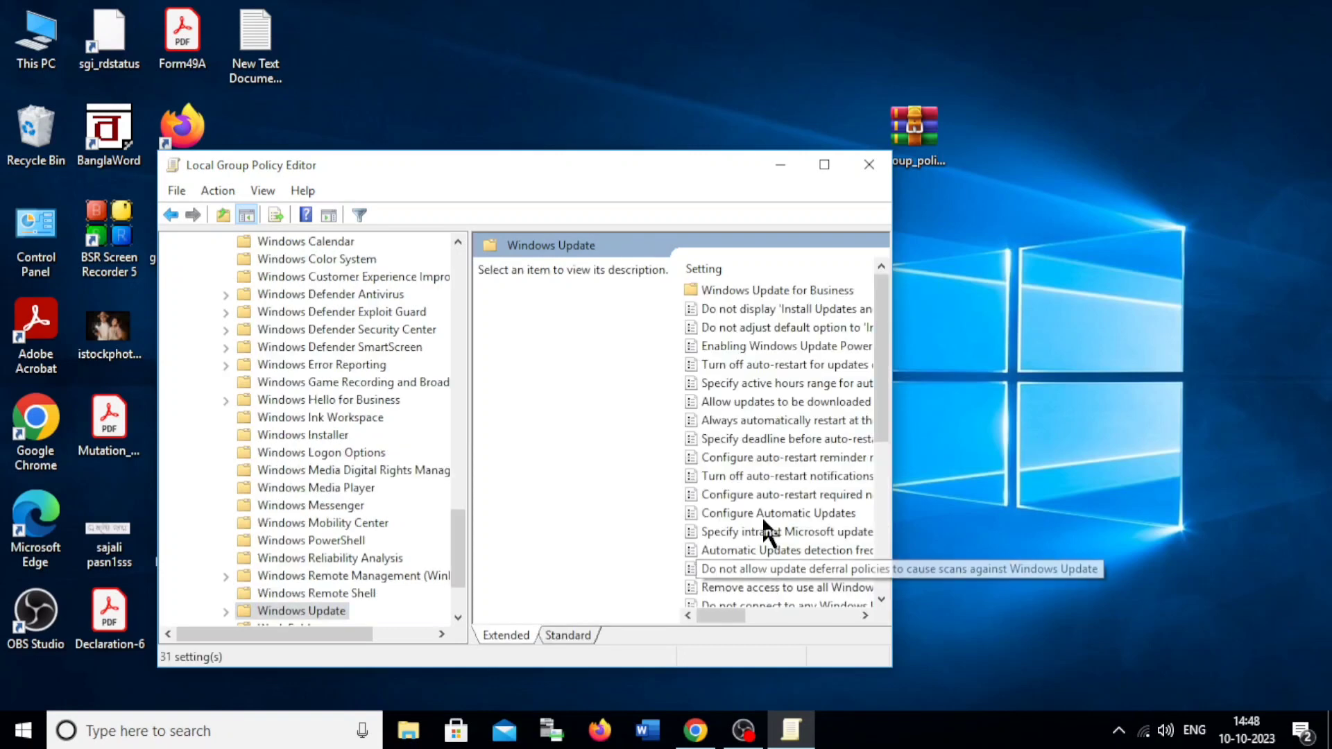
# - Enlarge the Local Group Policy Editor to full screen and open the Configure Automatic Updates policy setting
pyautogui.click(748, 495)
pyautogui.scroll(-1, 746, 505)
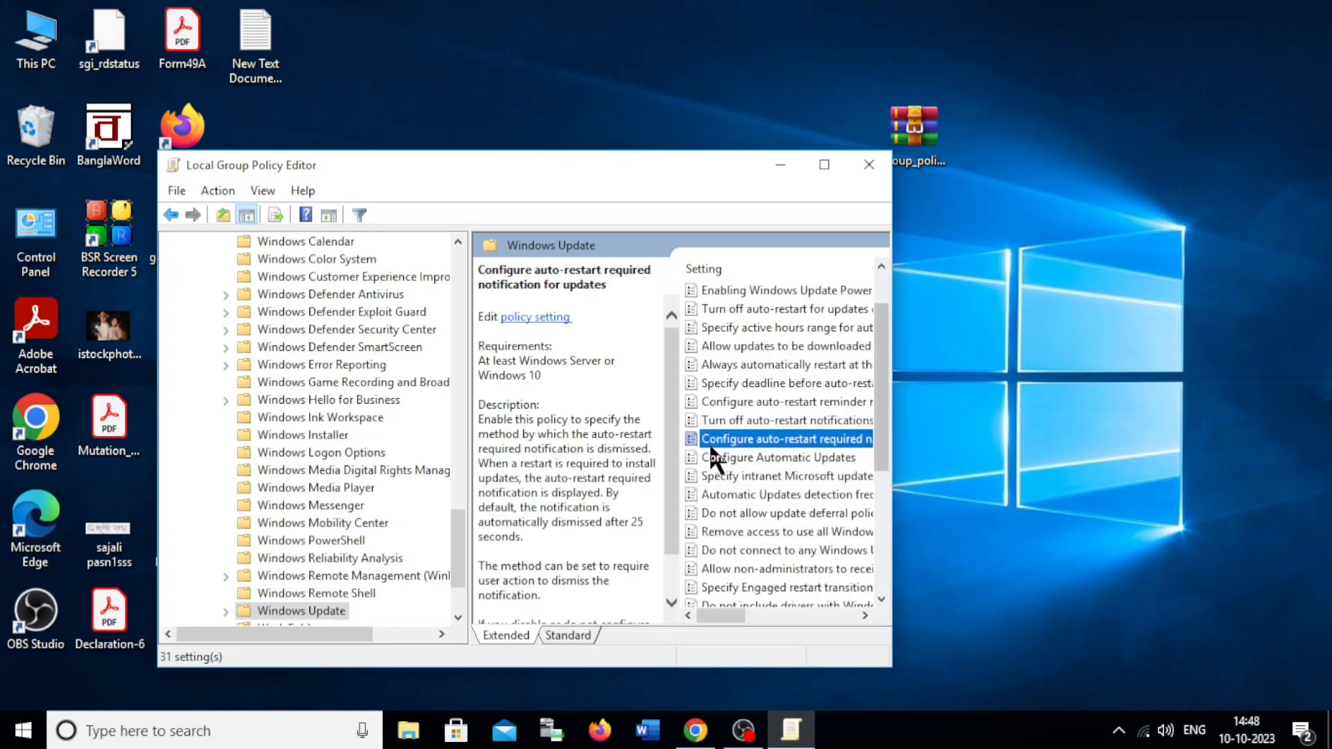
pyautogui.moveTo(892, 411); pyautogui.dragTo(1103, 411)
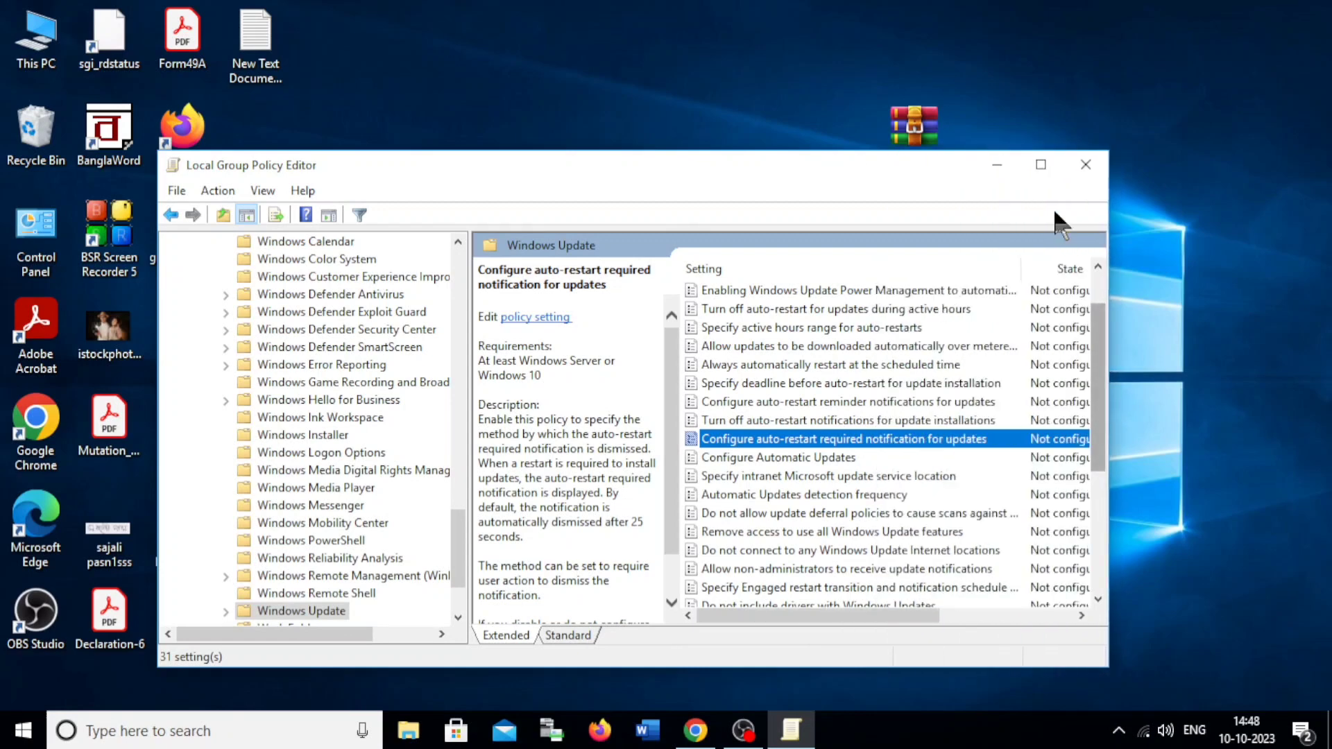
pyautogui.click(1050, 158)
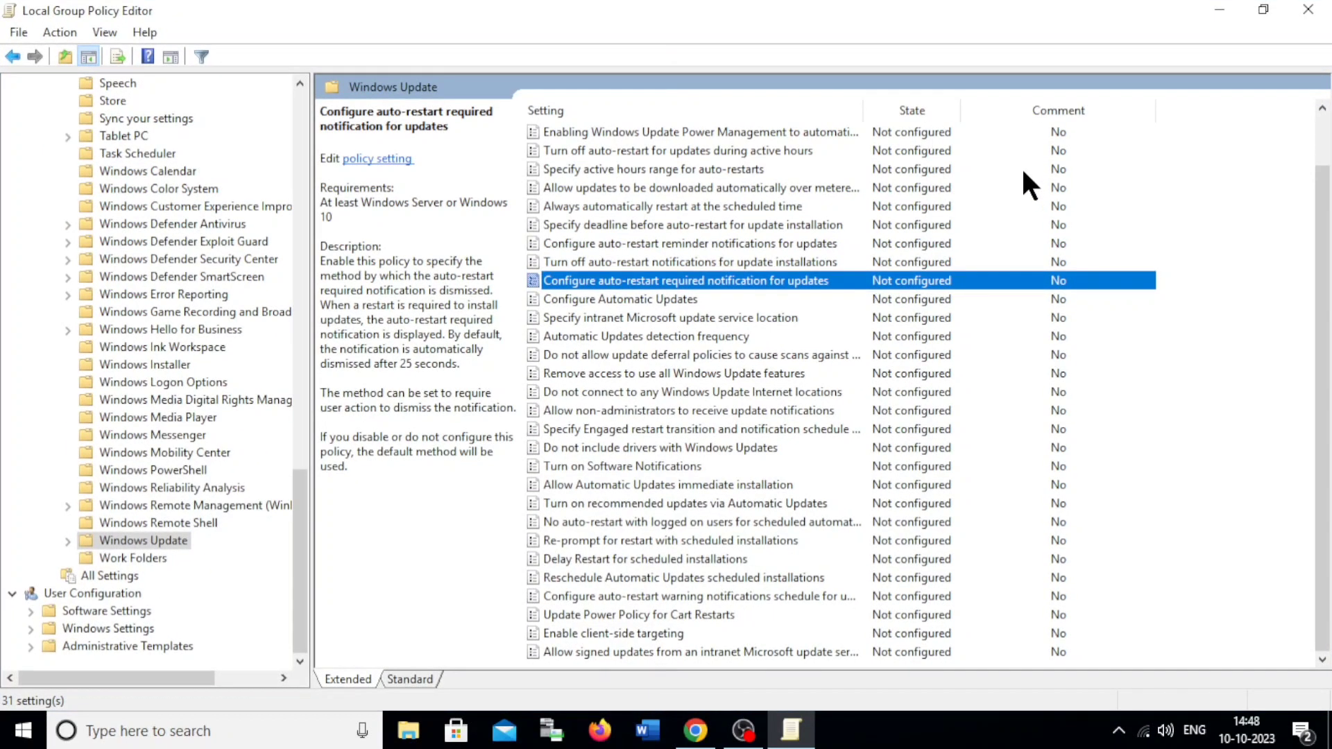
pyautogui.click(659, 338)
pyautogui.click(686, 300)
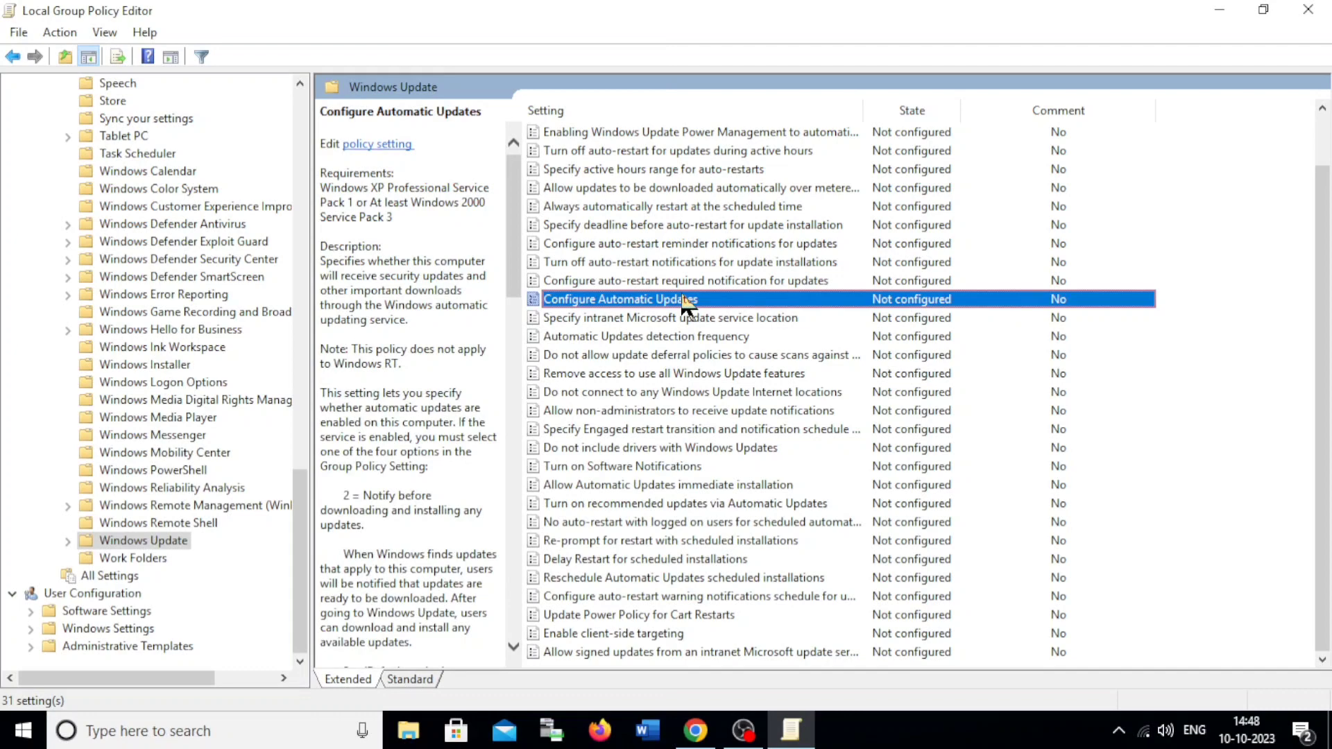
pyautogui.doubleClick(686, 299)
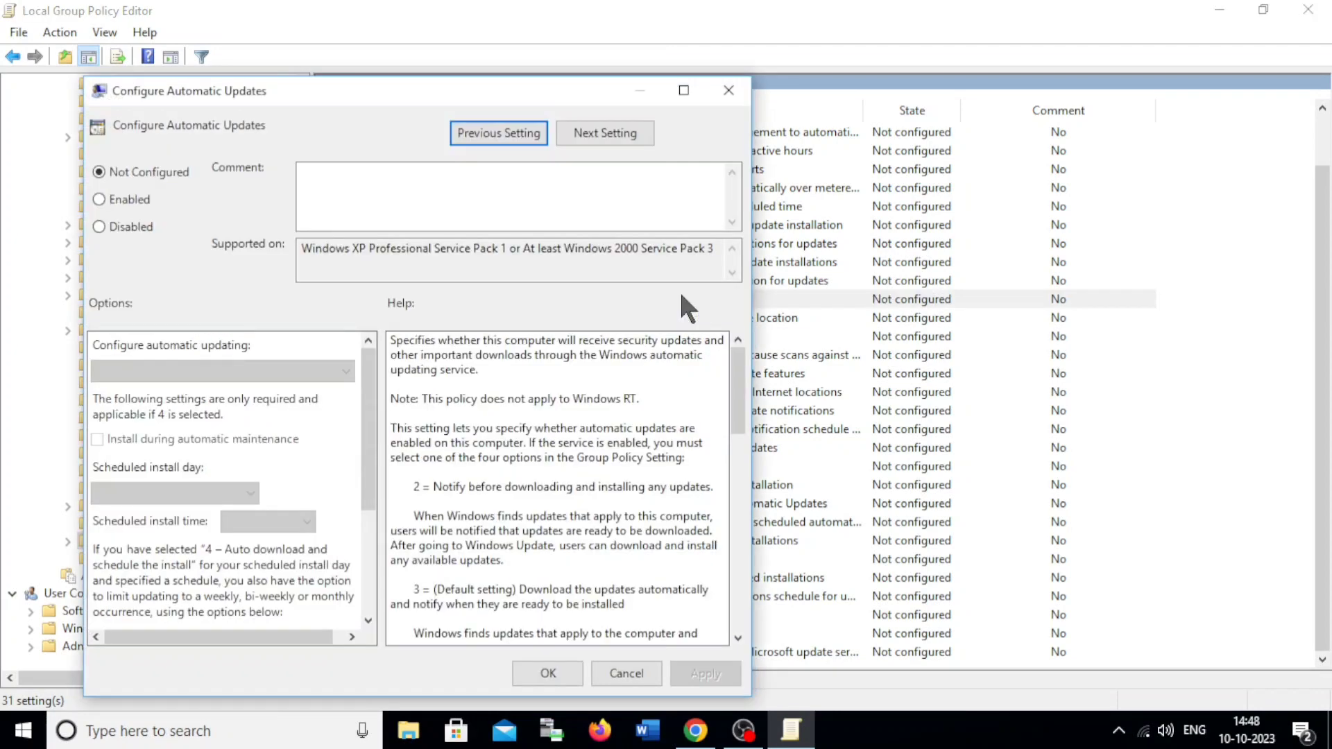
# - Set the Configure Automatic Updates policy to Disabled, apply it, and close the Local Group Policy Editor
pyautogui.click(683, 90)
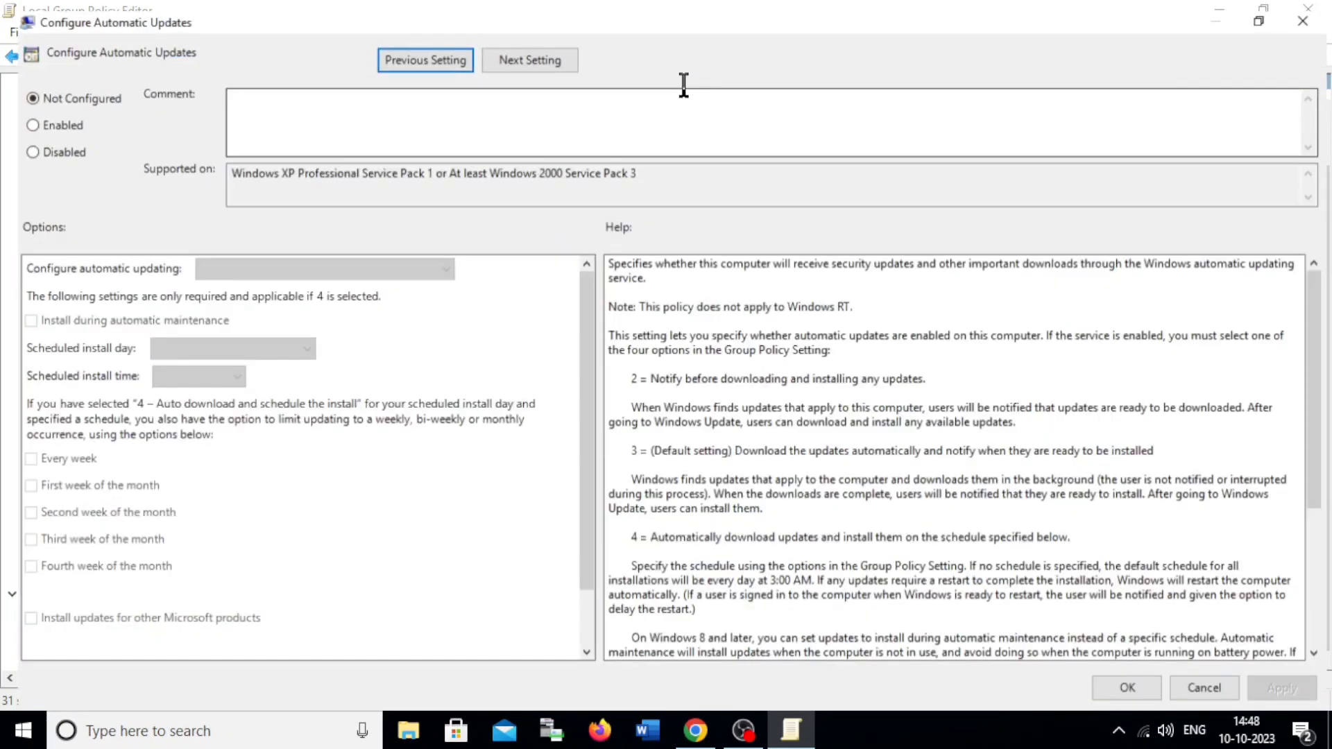
pyautogui.click(15, 143)
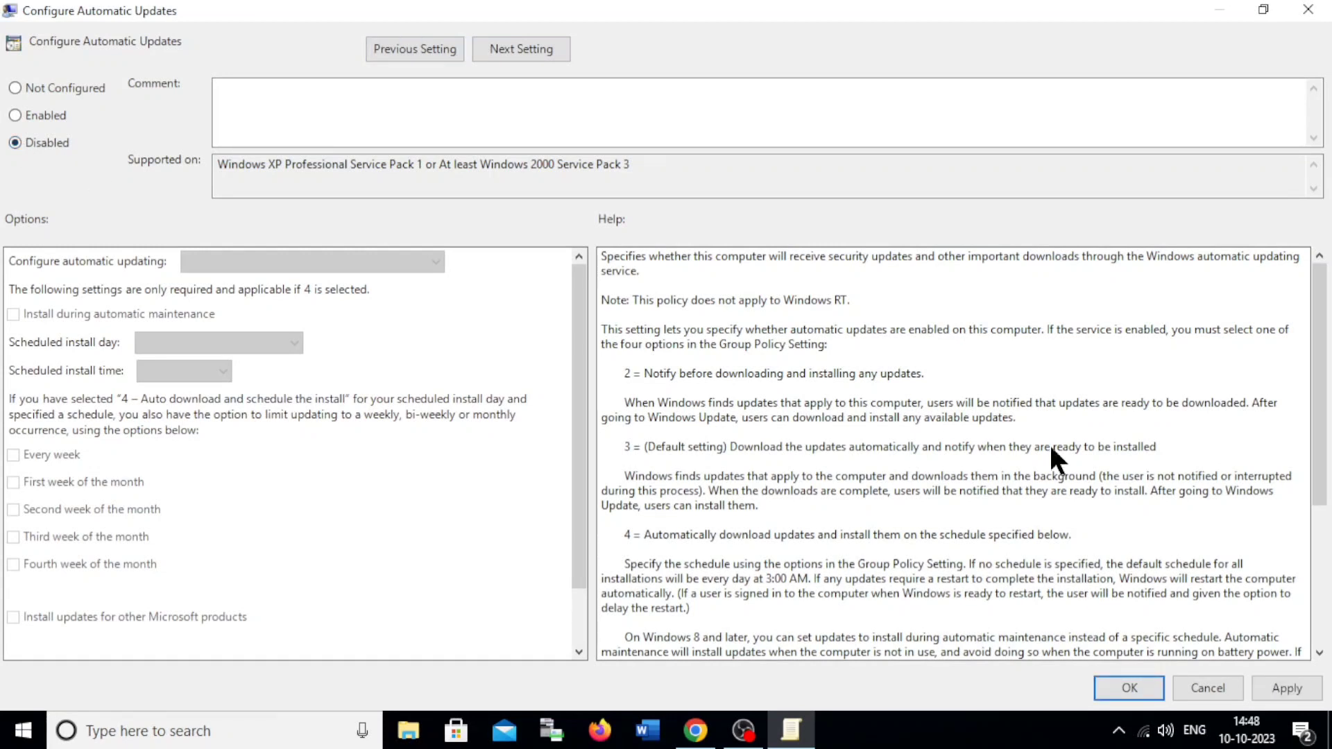
pyautogui.click(1297, 689)
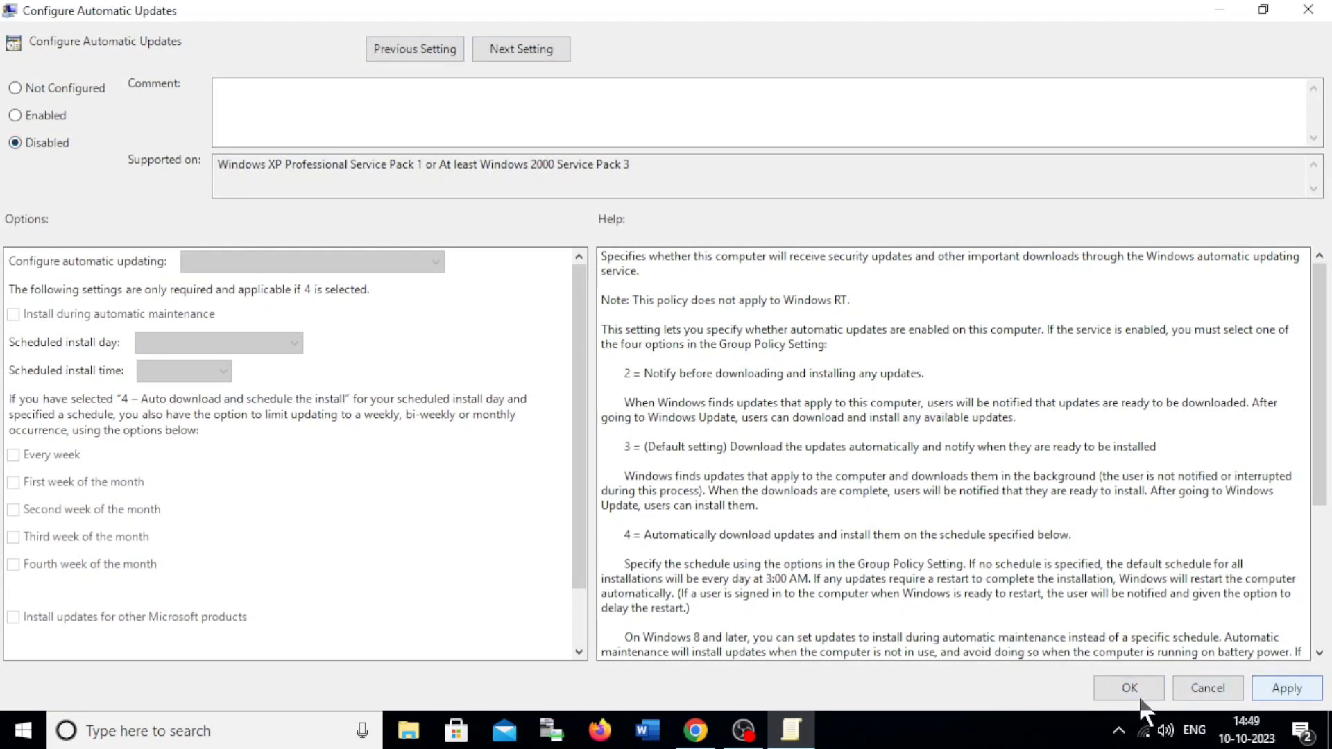
pyautogui.click(1105, 688)
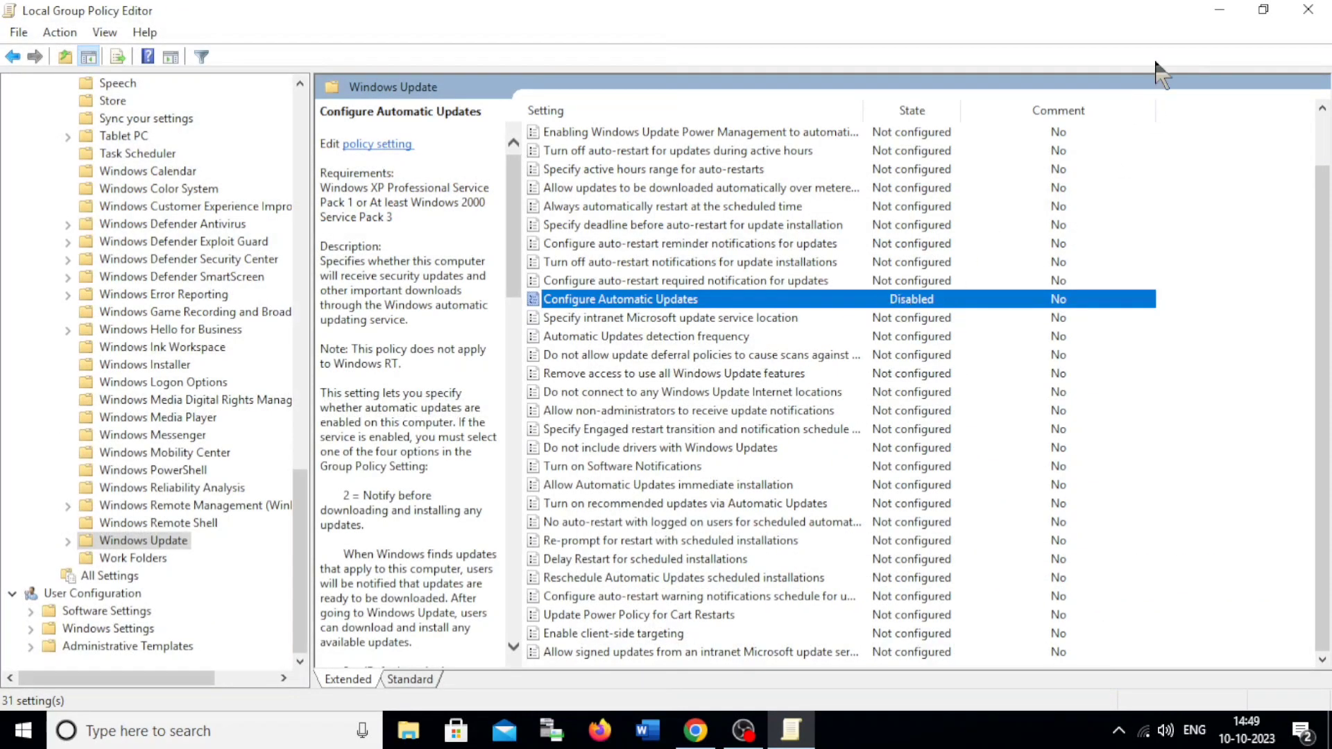
pyautogui.click(1309, 10)
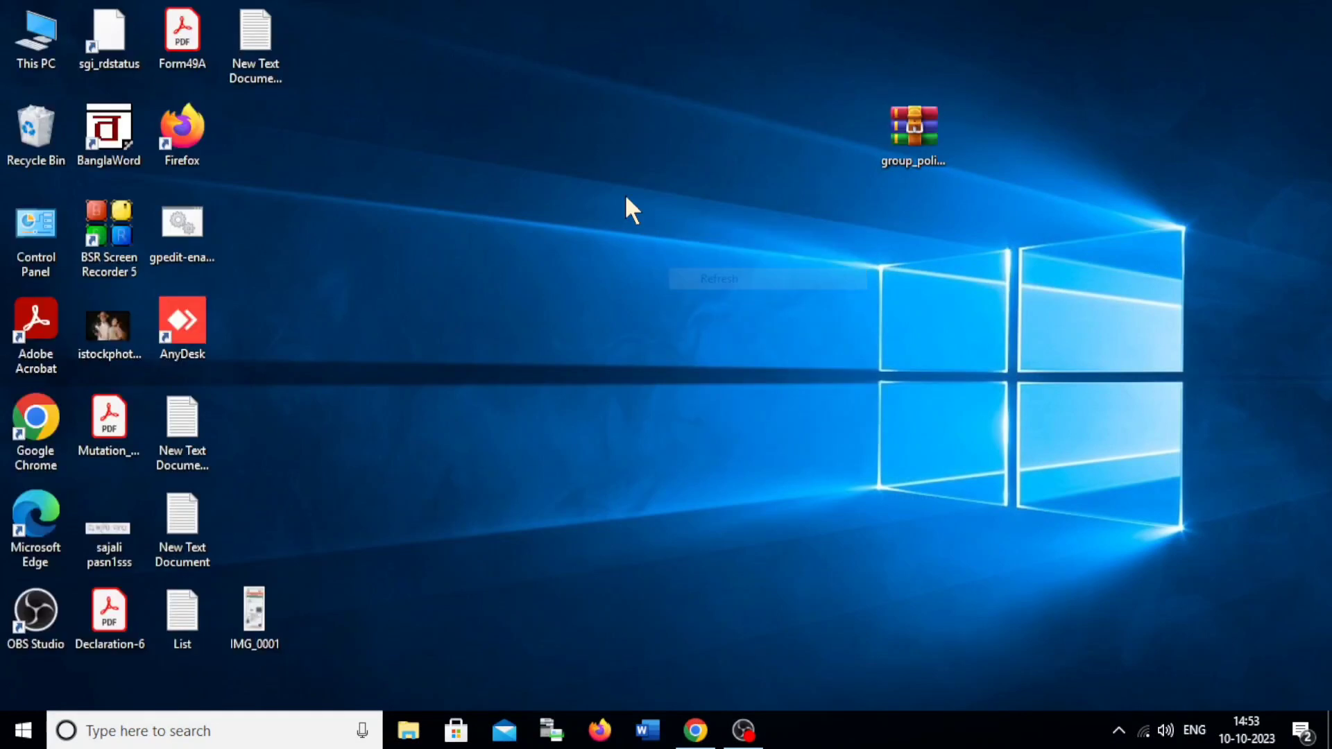
# - Refresh the desktop and launch the Registry Editor by running REGEDIT
pyautogui.rightClick(624, 194)
pyautogui.click(627, 255)
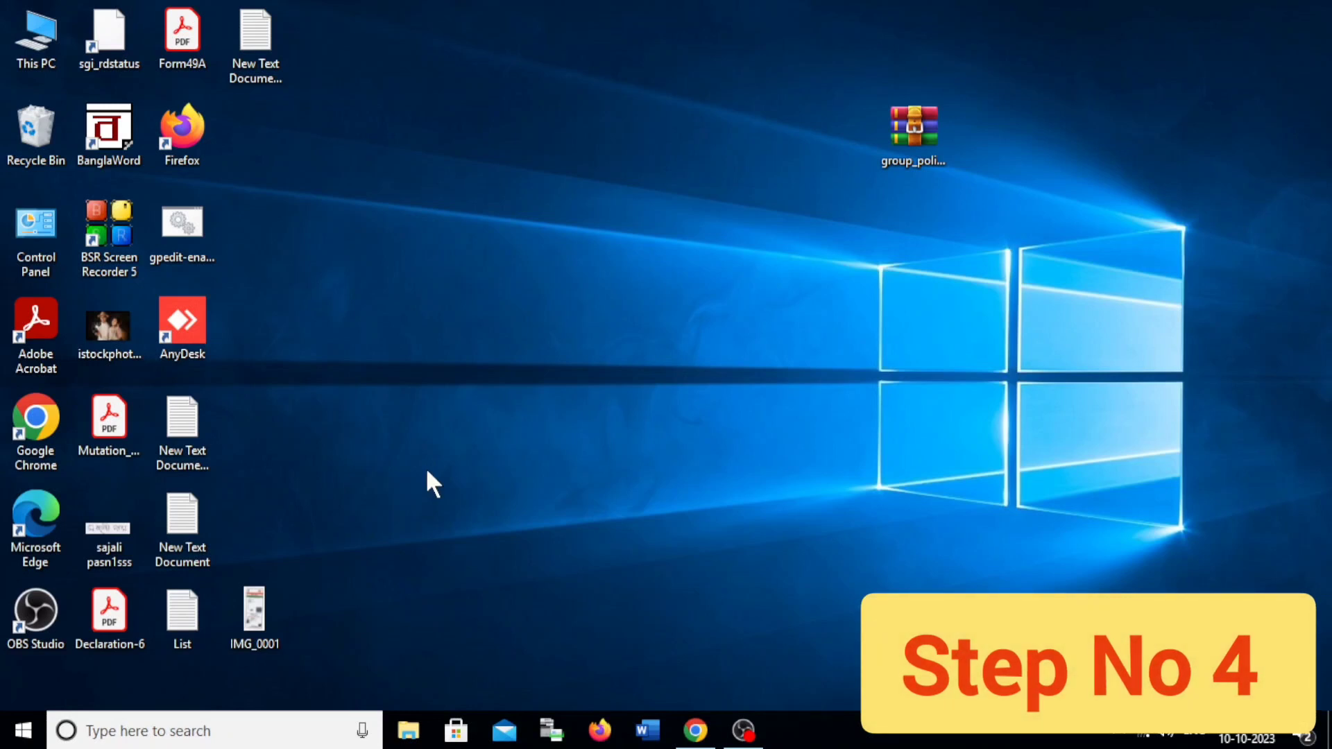
pyautogui.press('super+r')
pyautogui.press('BackSpace')
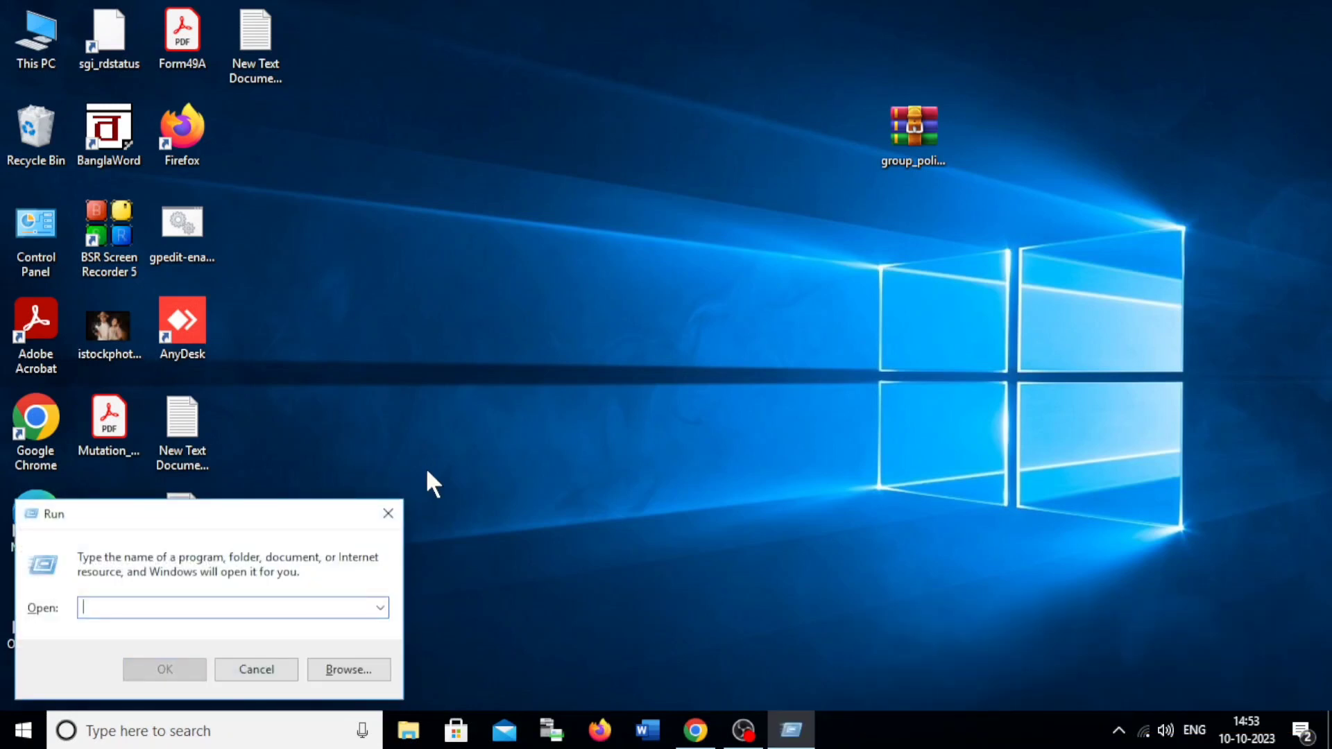
pyautogui.write('REG')
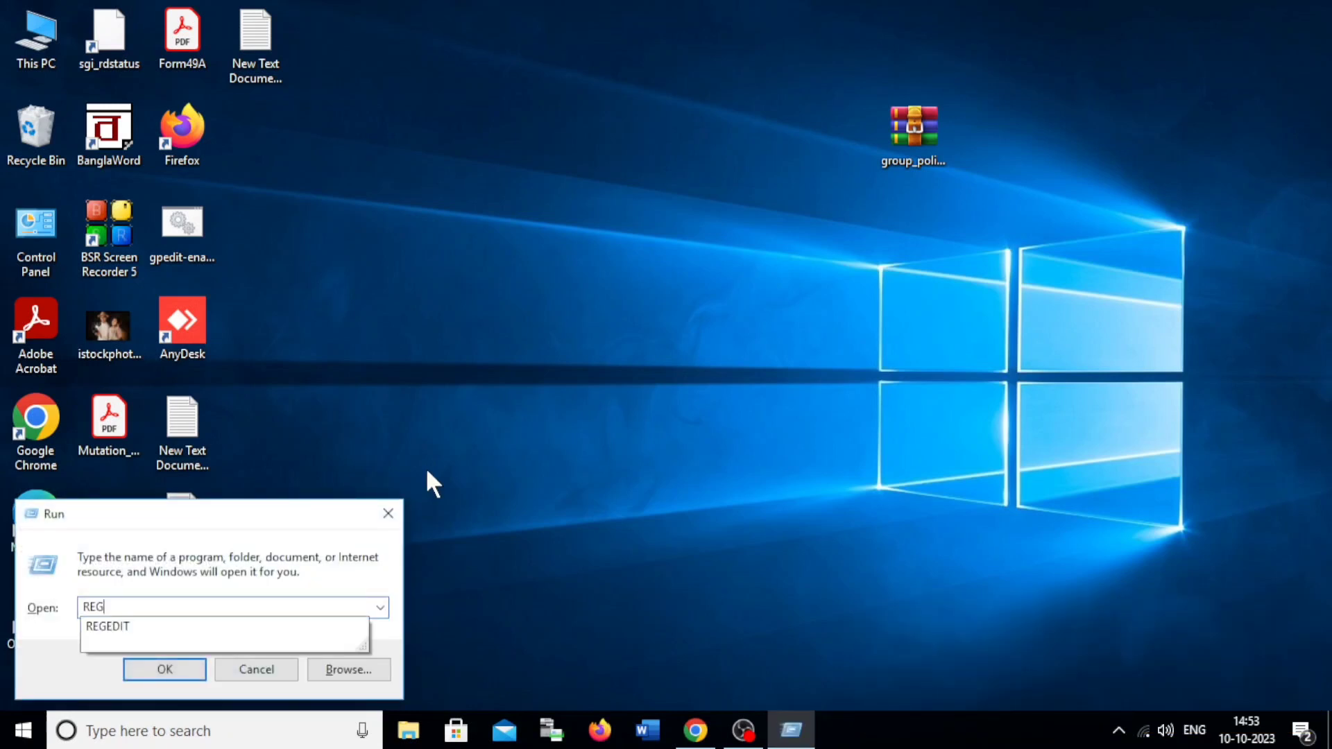
pyautogui.write('EDIT')
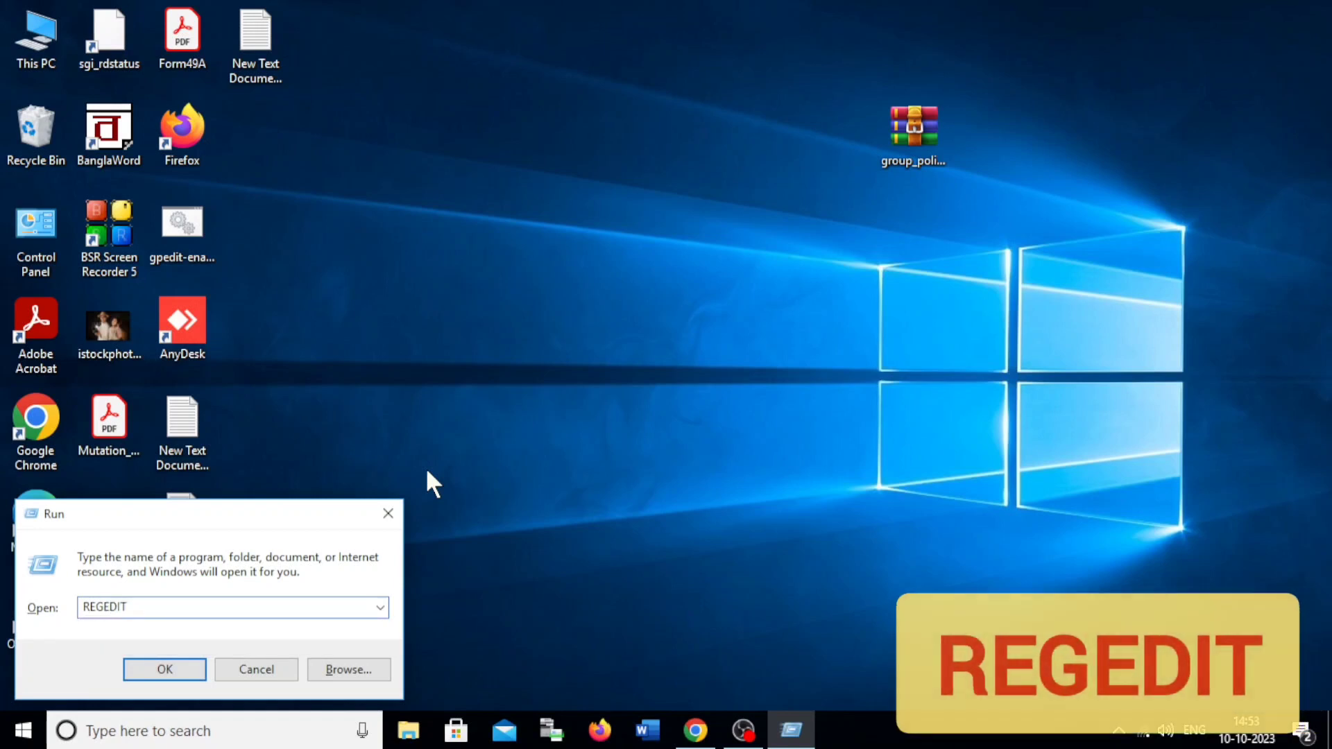
pyautogui.press('Return')
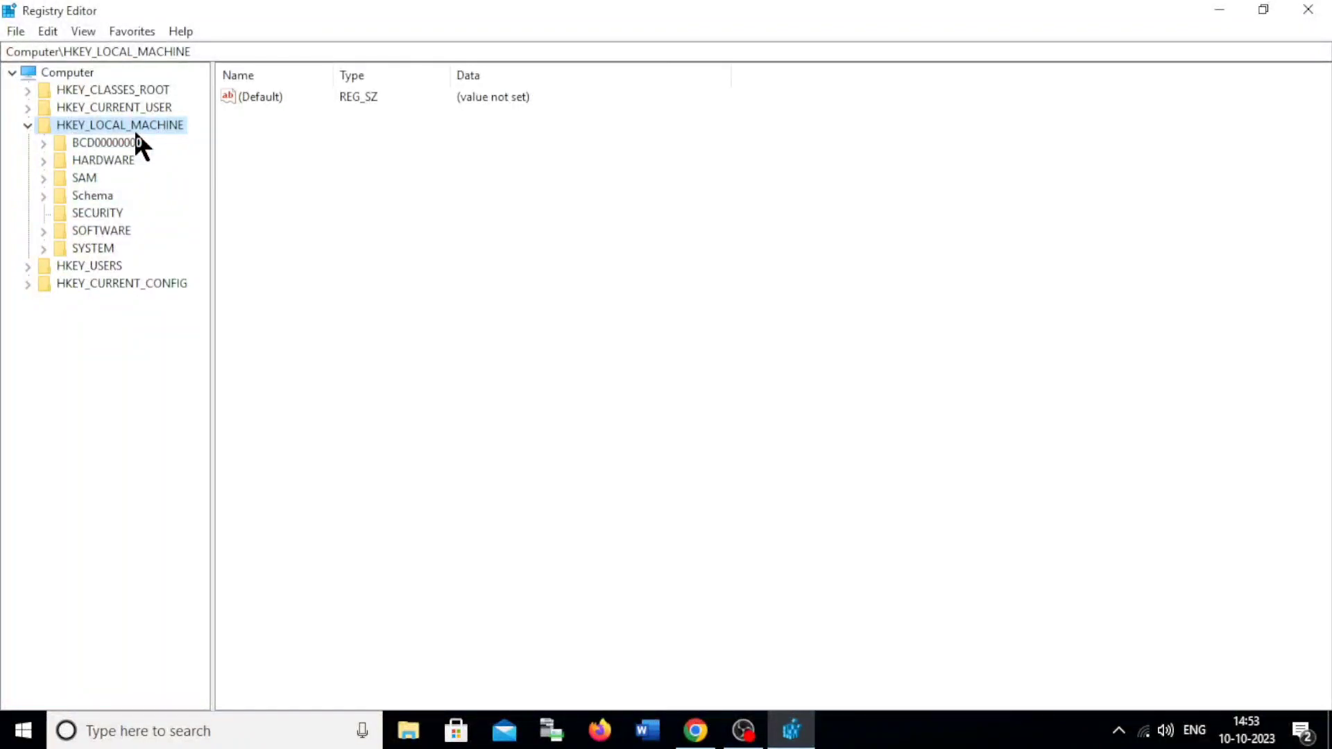
# - Expand the registry tree down to HKEY_LOCAL_MACHINE\SOFTWARE\Policies\Microsoft
pyautogui.doubleClick(94, 125)
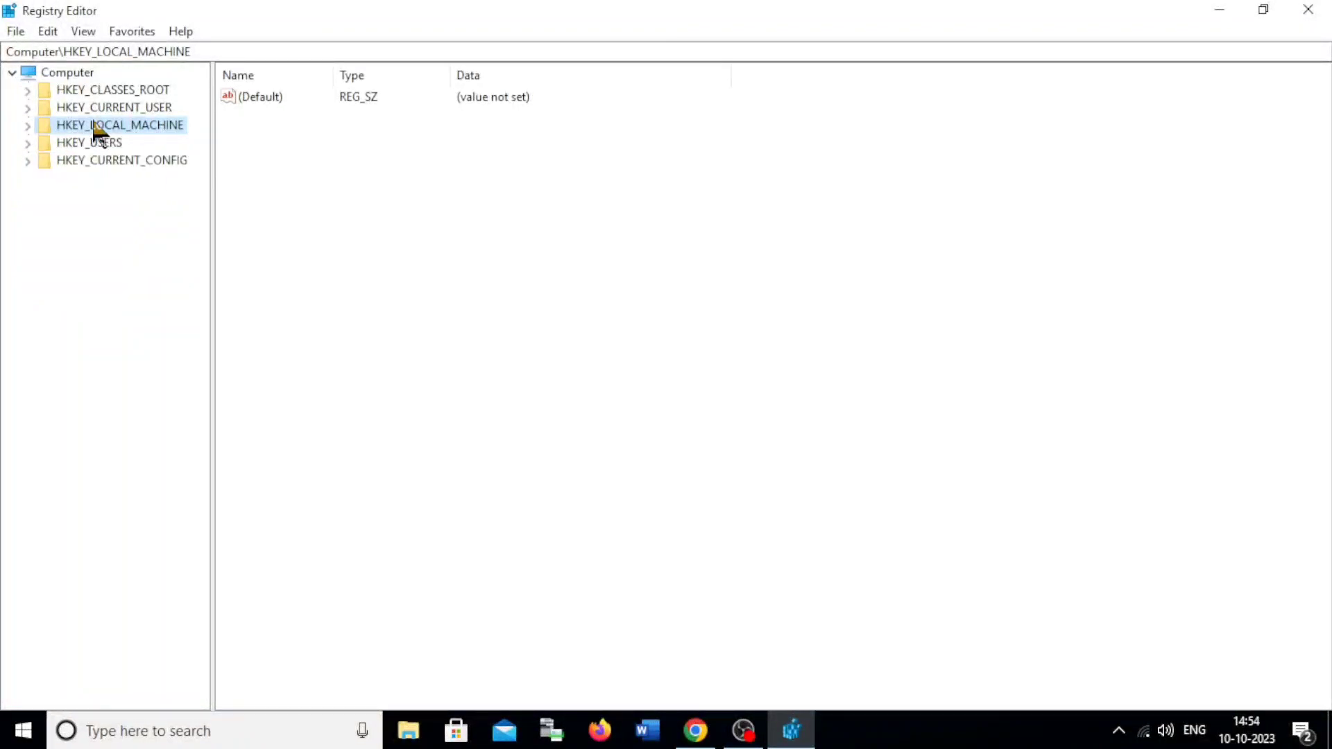
pyautogui.doubleClick(93, 125)
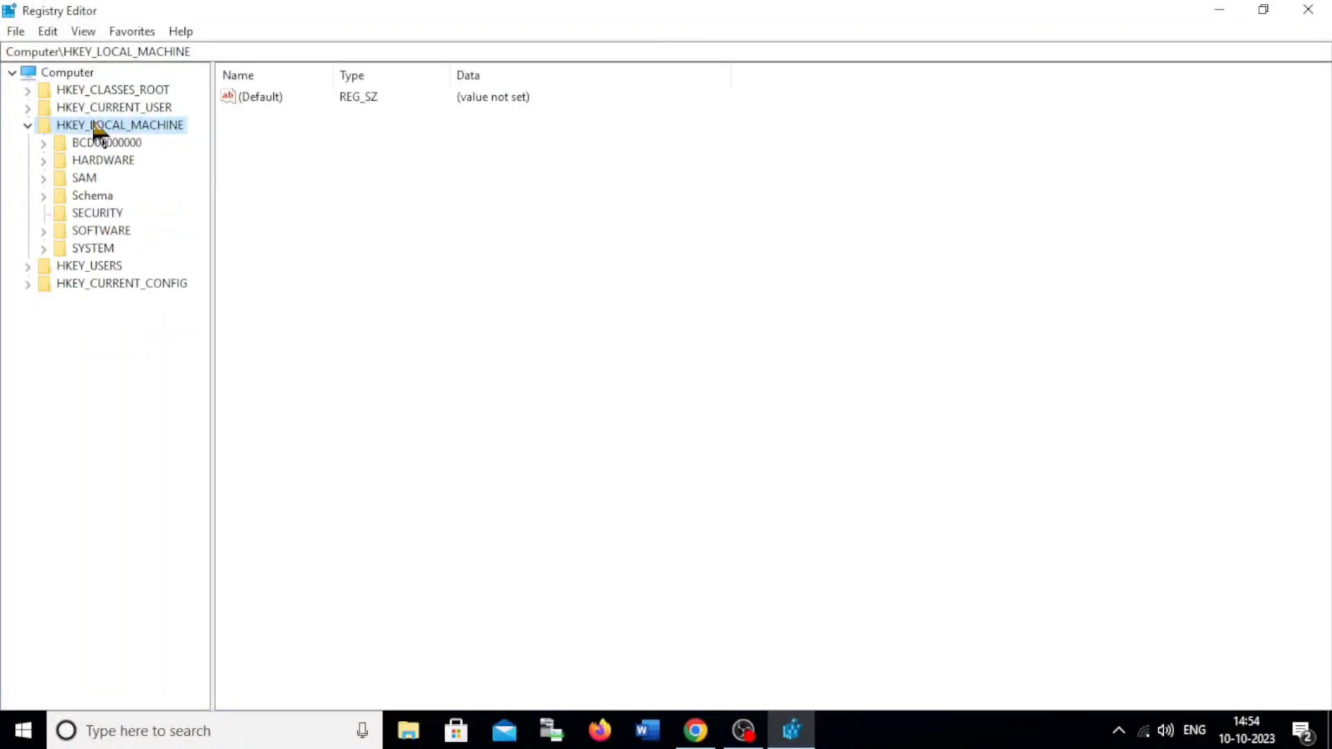
pyautogui.doubleClick(100, 231)
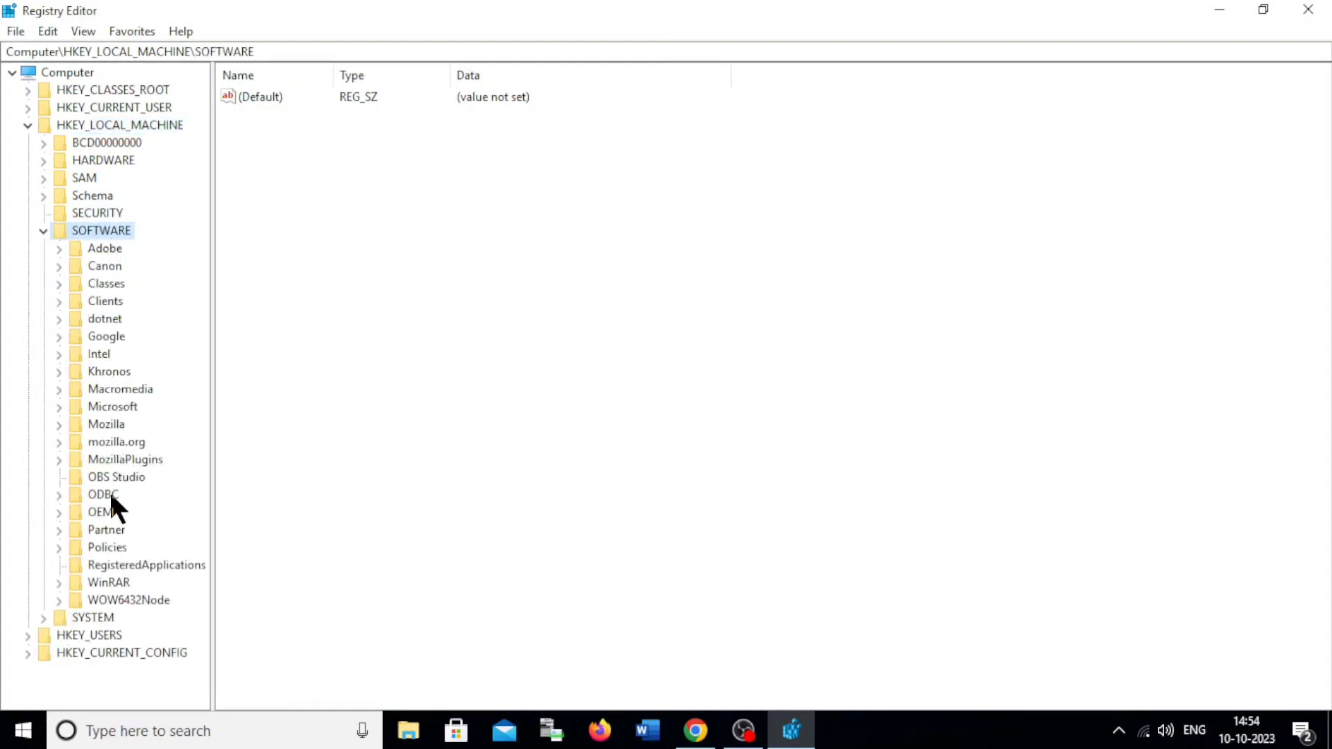
pyautogui.doubleClick(117, 548)
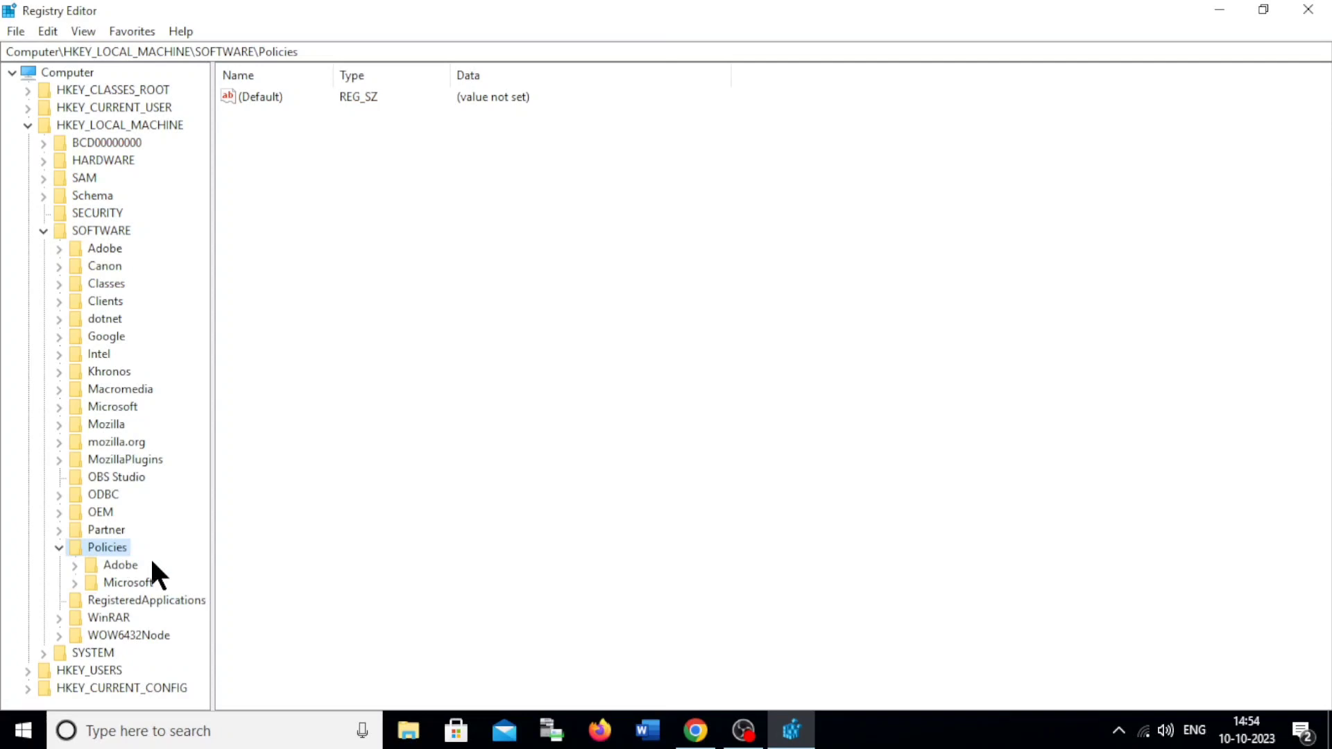
pyautogui.click(144, 584)
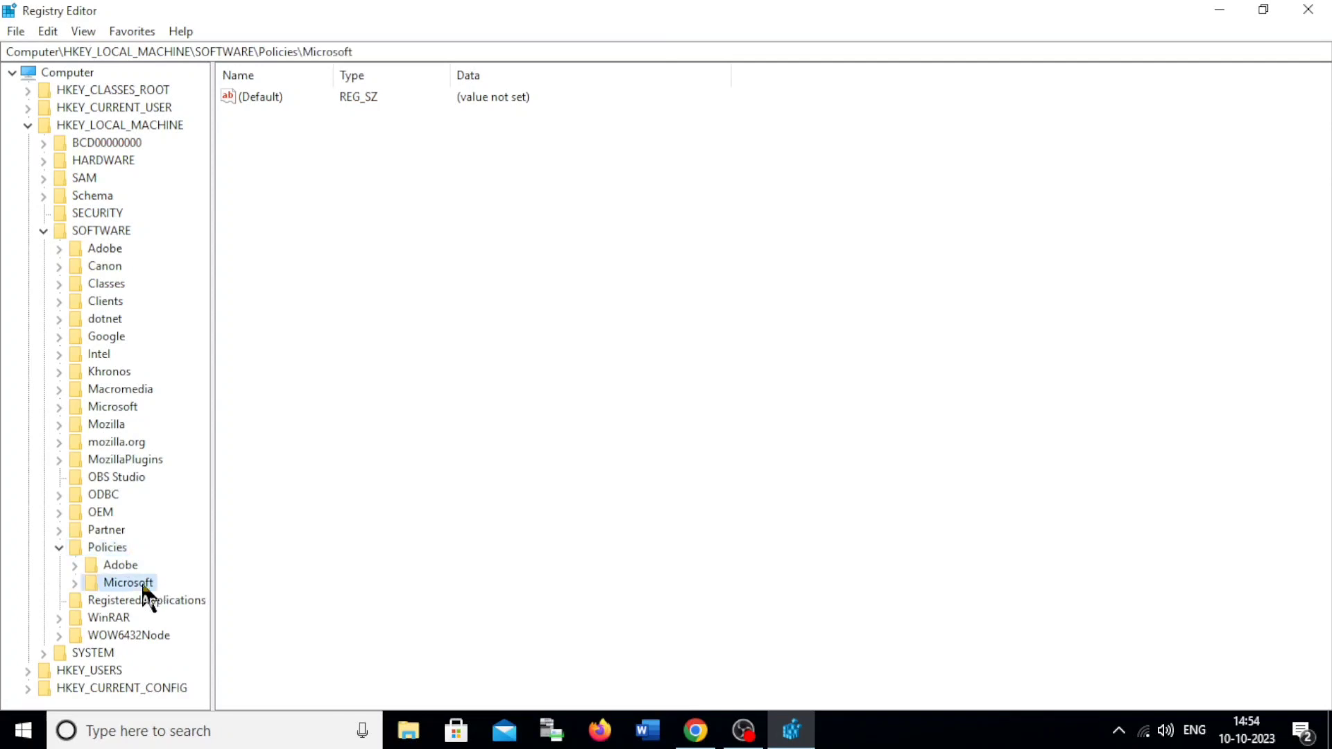
pyautogui.doubleClick(143, 584)
# - Create a new key named WindowsUpdate under the Windows key in Policies\Microsoft
pyautogui.rightClick(144, 584)
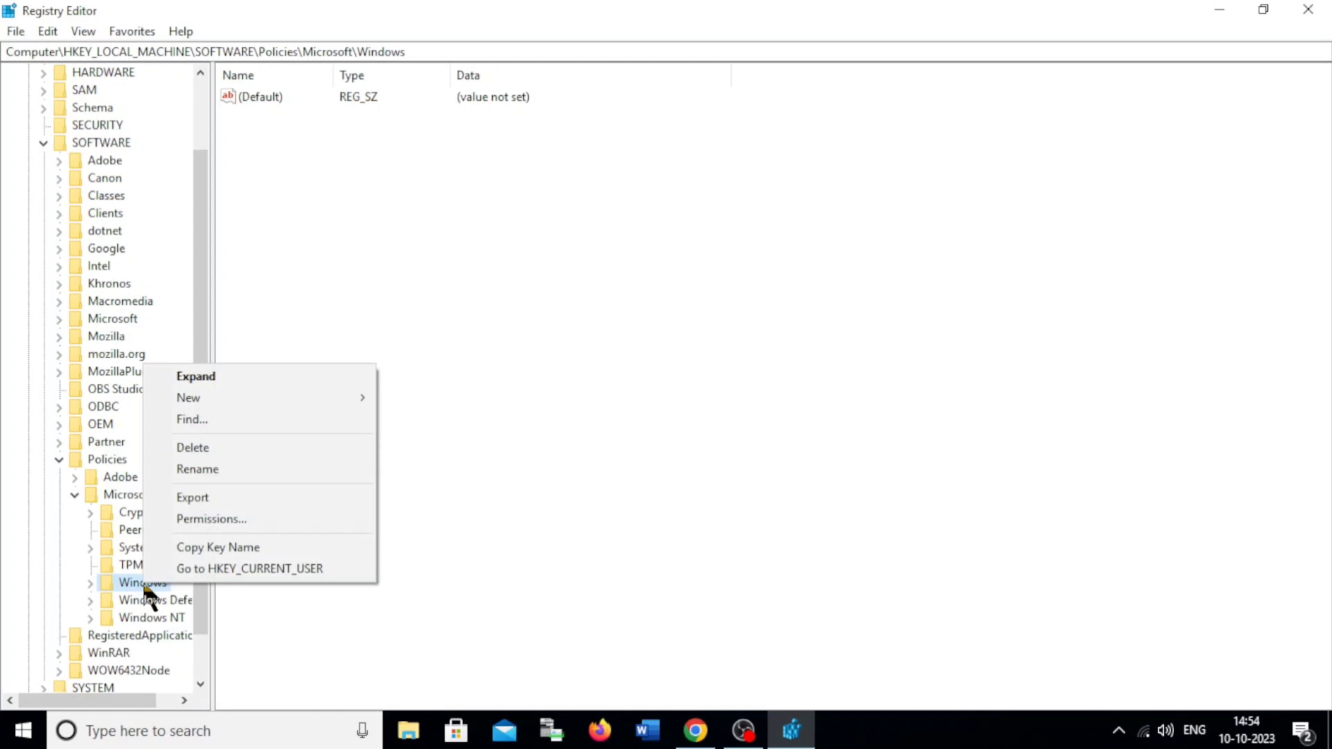
pyautogui.moveTo(339, 398)
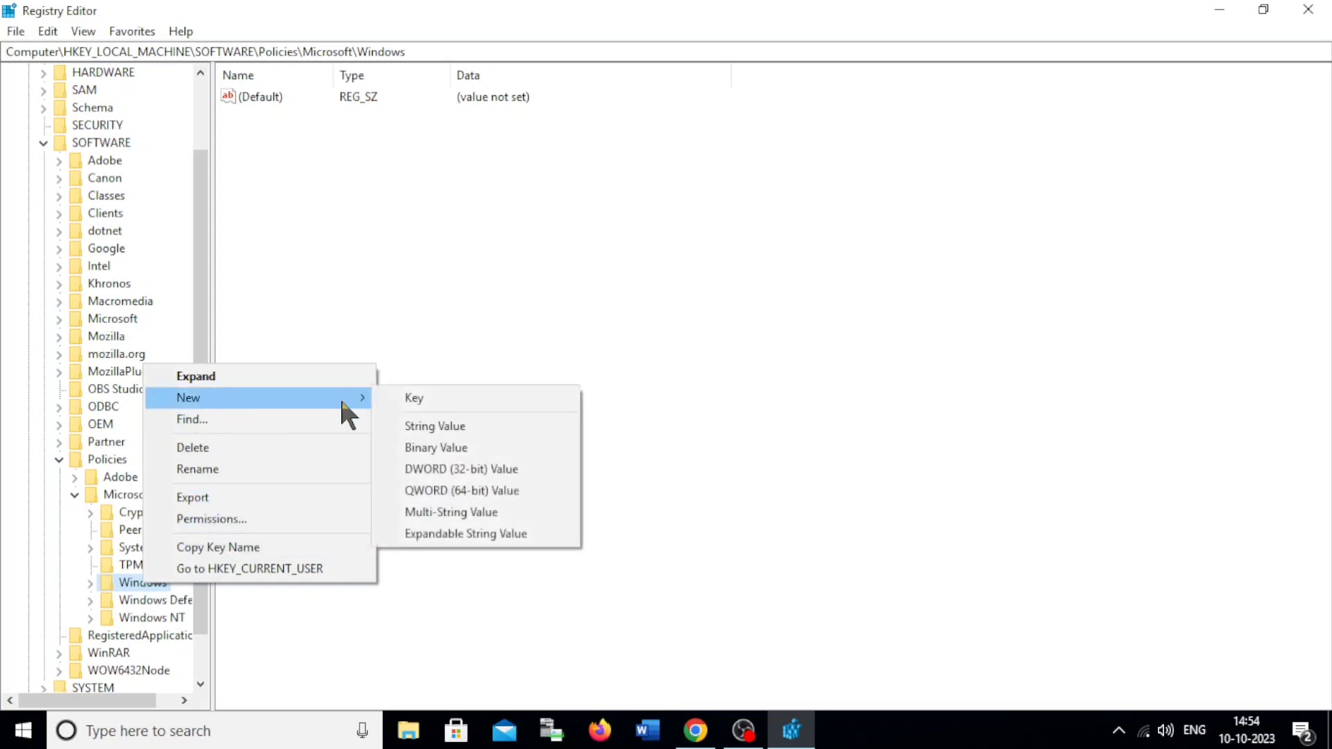
pyautogui.click(437, 397)
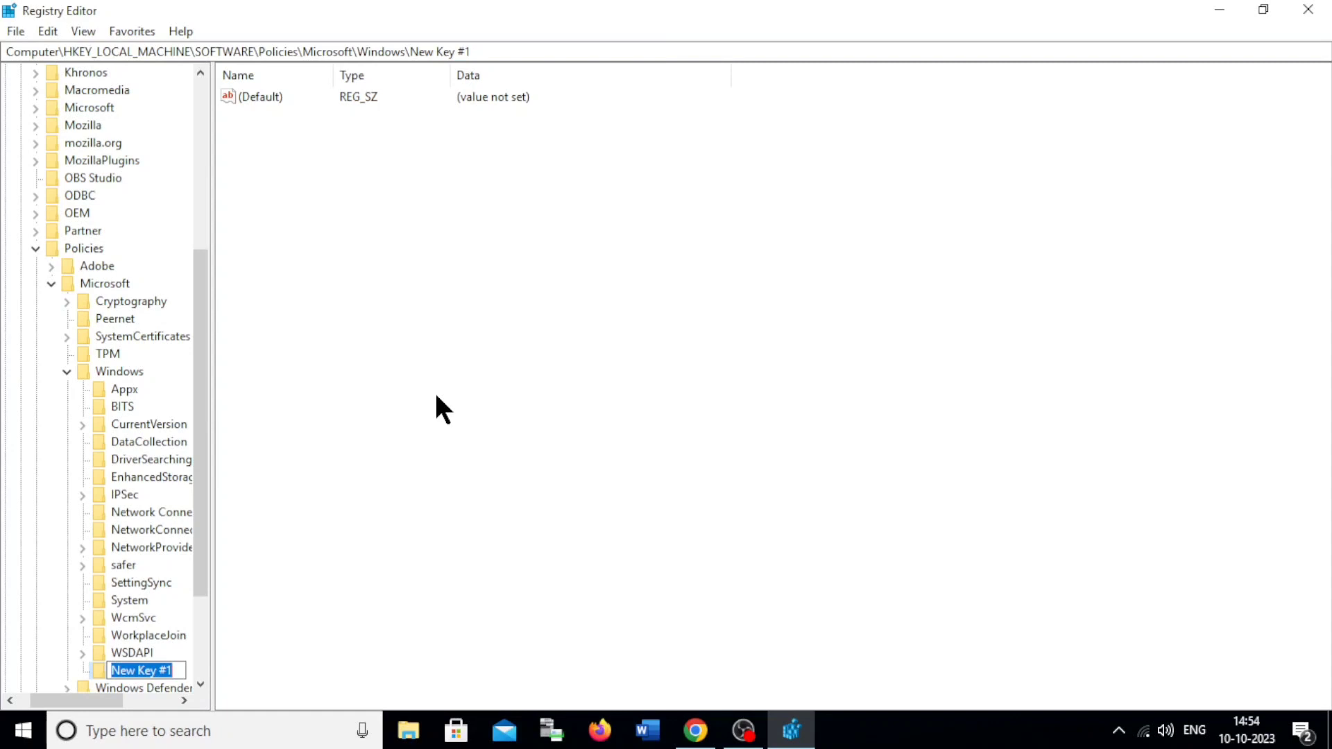
pyautogui.write('W')
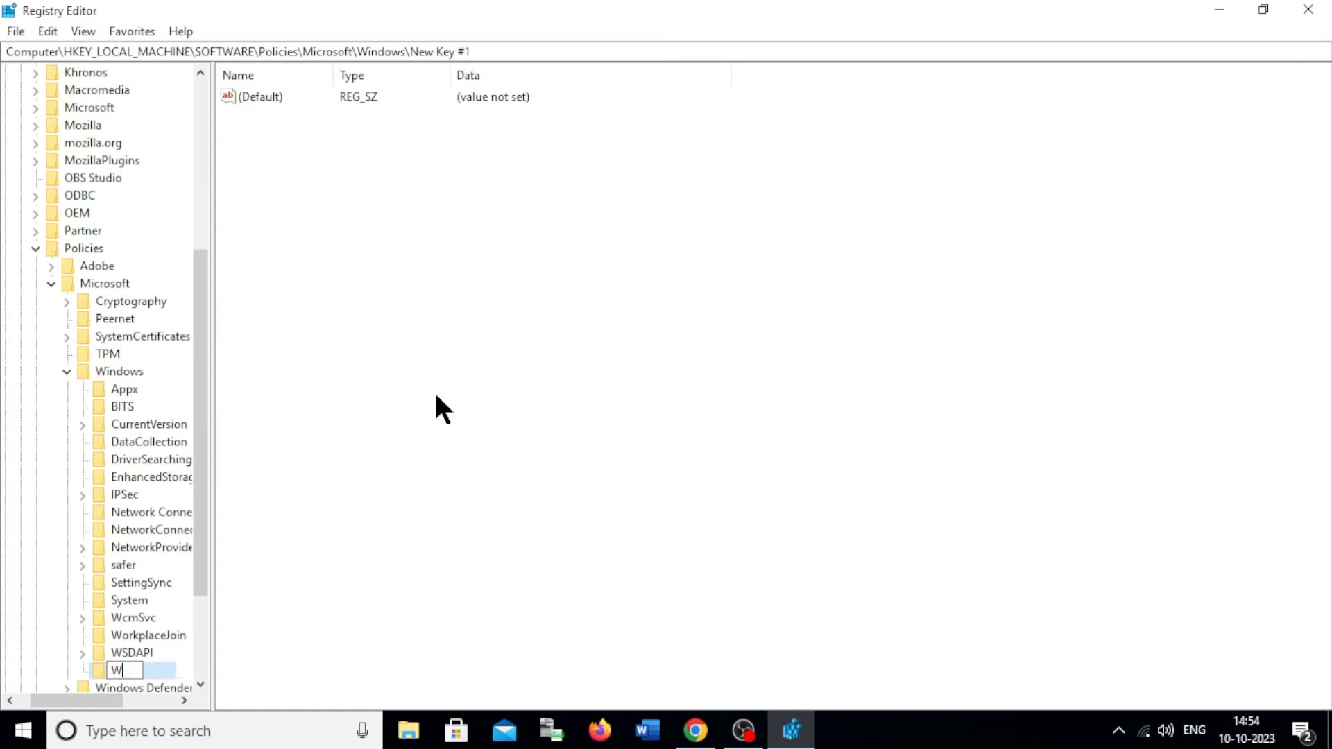
pyautogui.write('indowsUpdate')
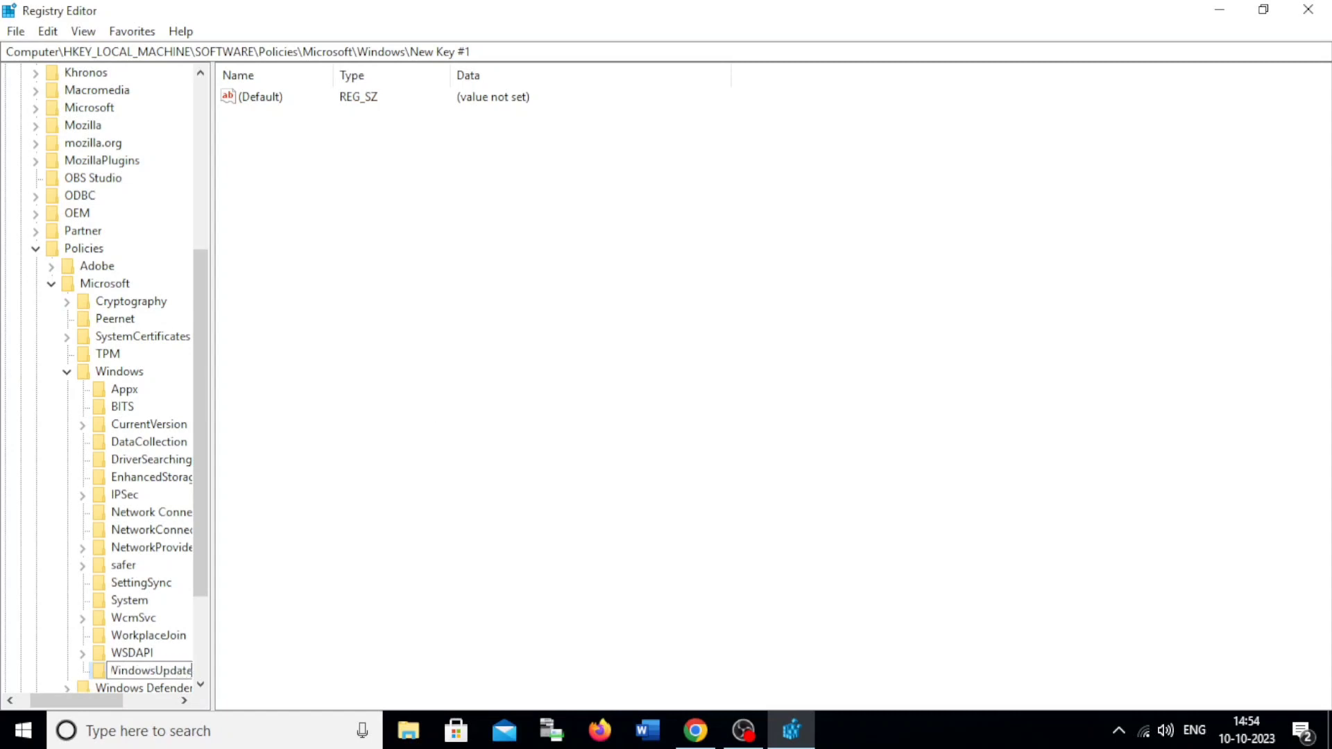
pyautogui.press('Return')
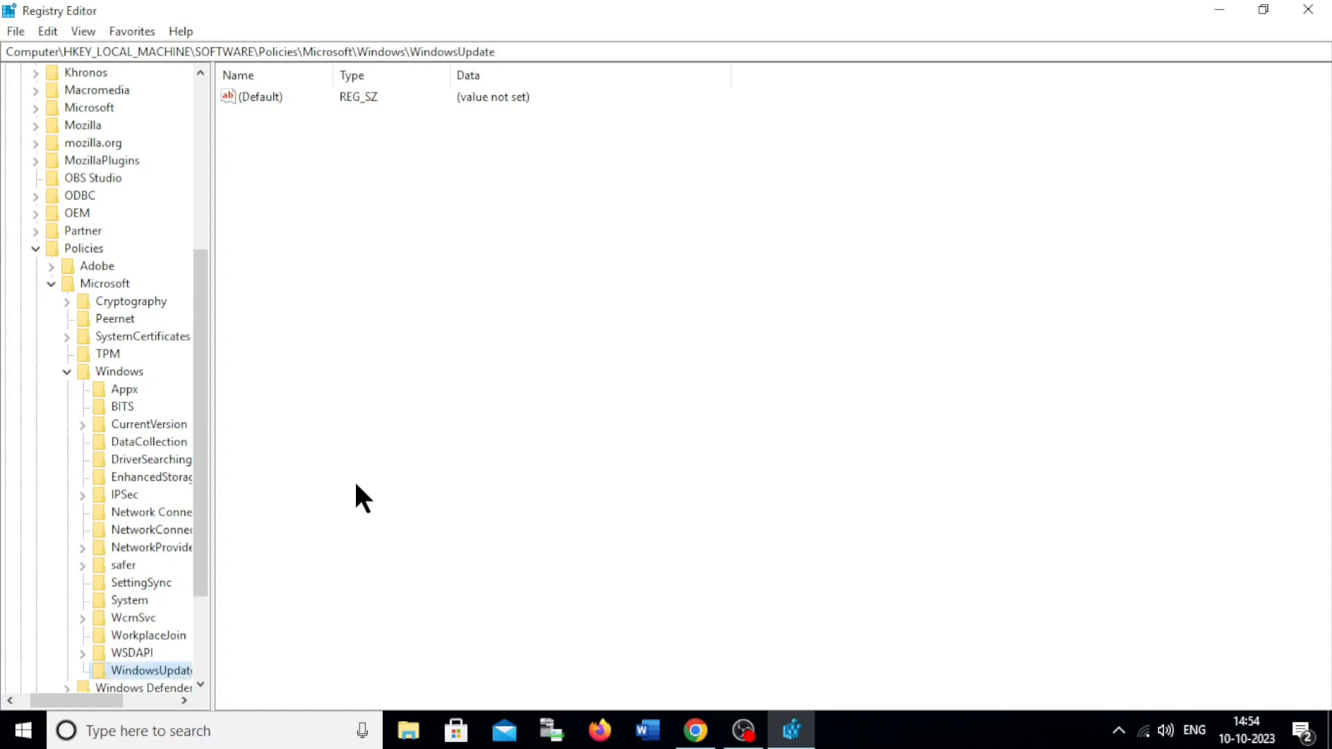
# - Create a new subkey named AU inside the WindowsUpdate key
pyautogui.moveTo(203, 590); pyautogui.dragTo(190, 629)
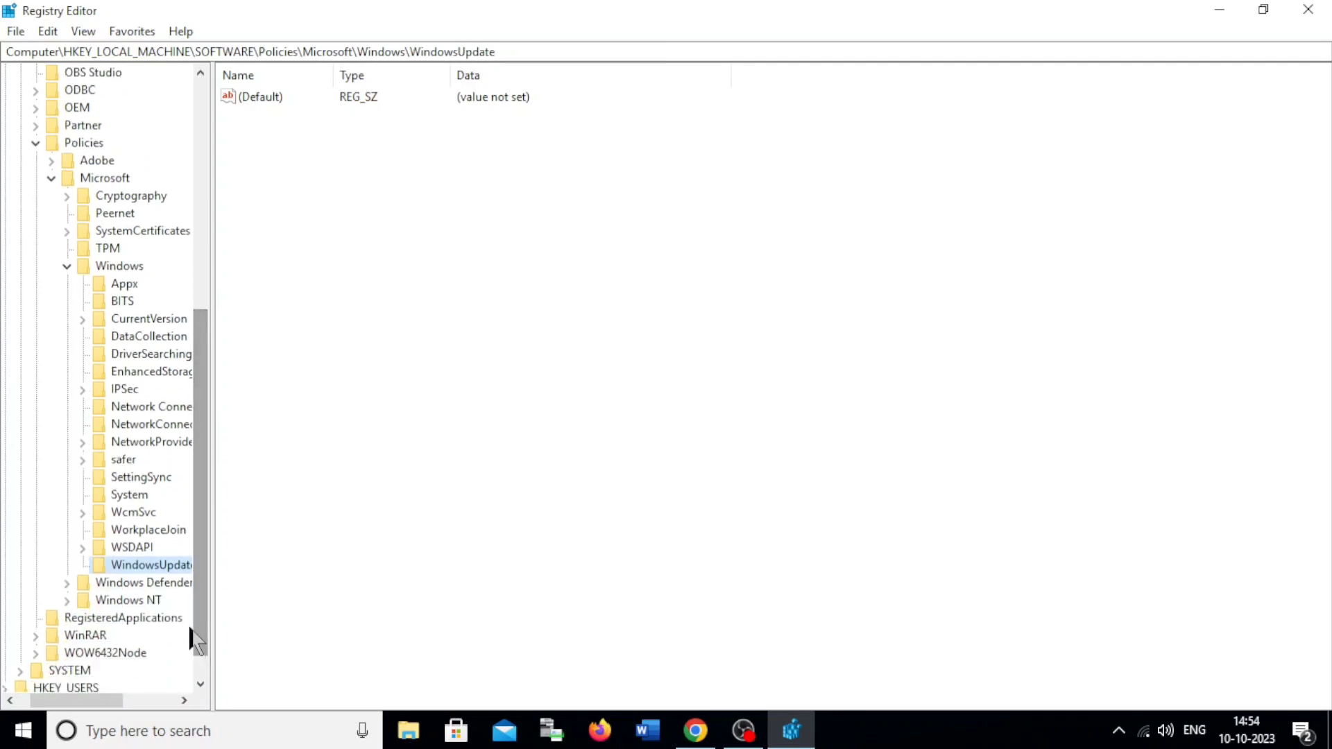
pyautogui.rightClick(156, 573)
pyautogui.moveTo(258, 404)
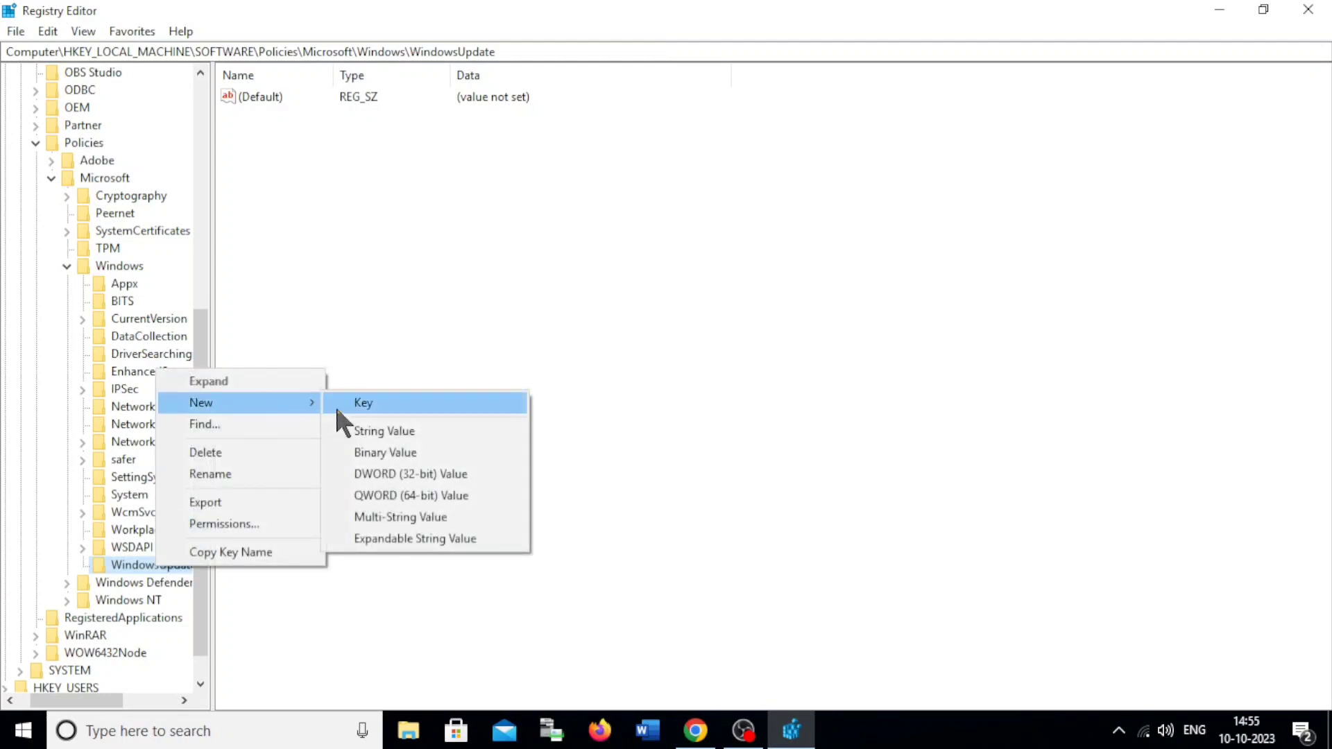
pyautogui.click(356, 404)
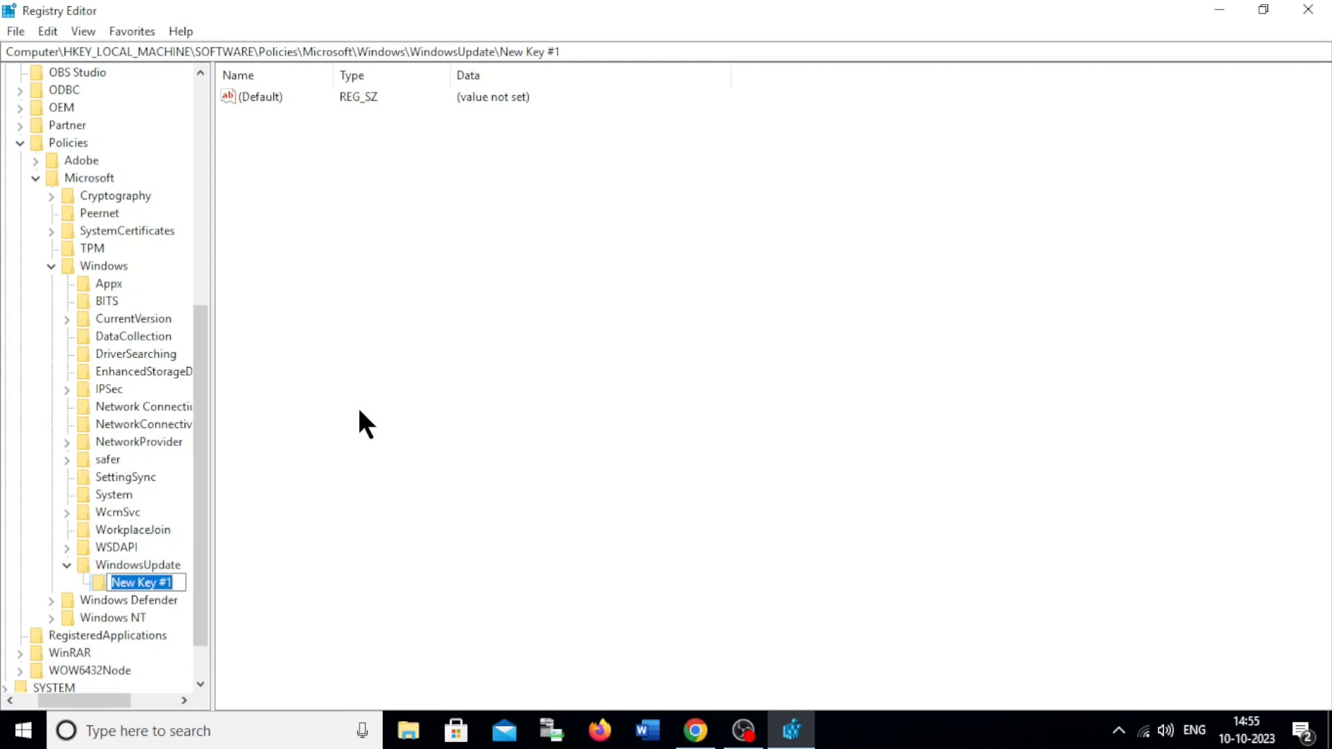
pyautogui.write('A')
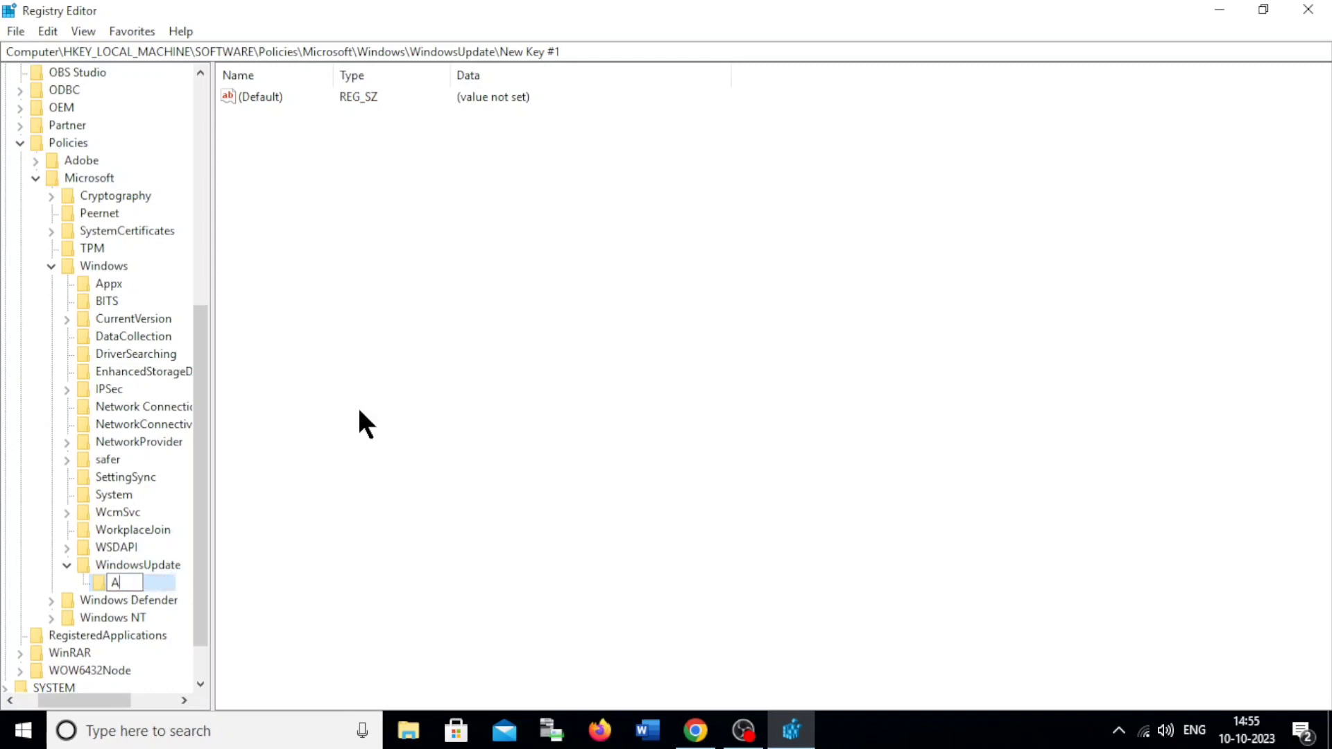
pyautogui.write('U')
pyautogui.press('Return')
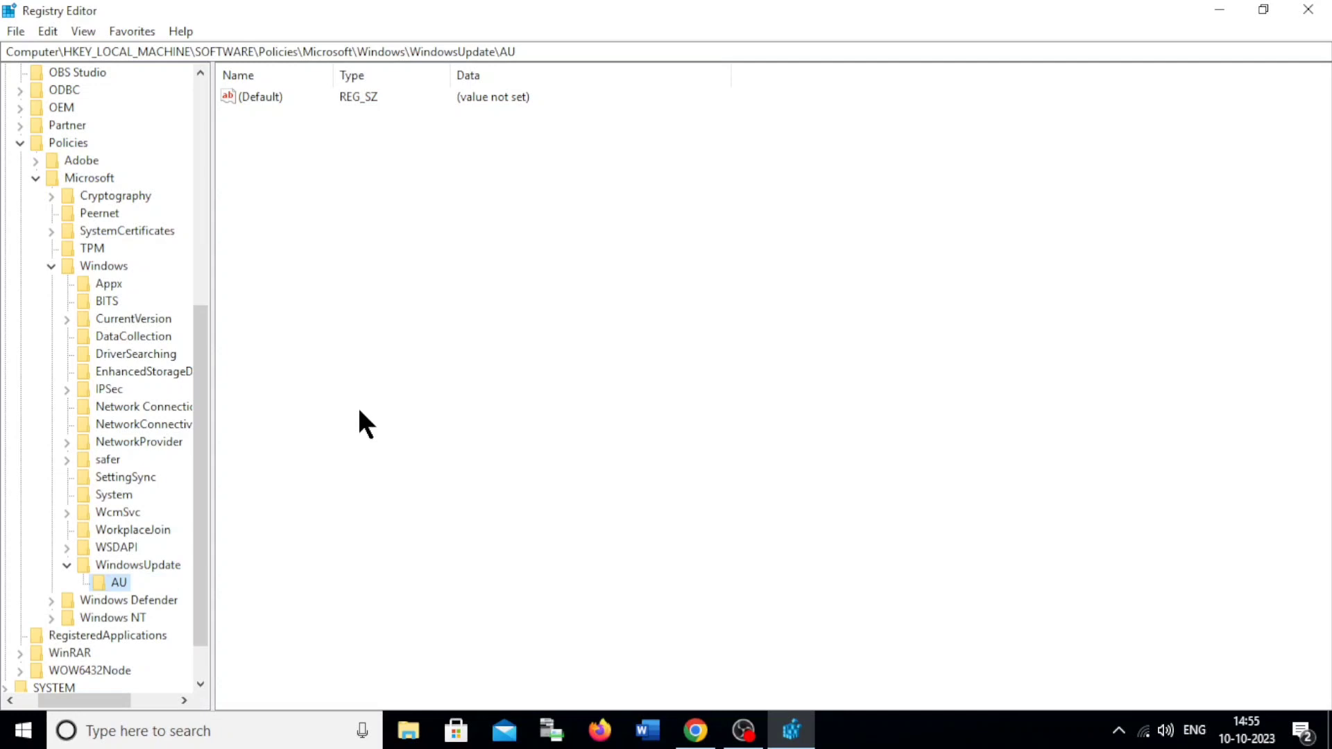
# - Create a DWORD (32-bit) value named NoAutoUpdate in the AU key
pyautogui.rightClick(120, 587)
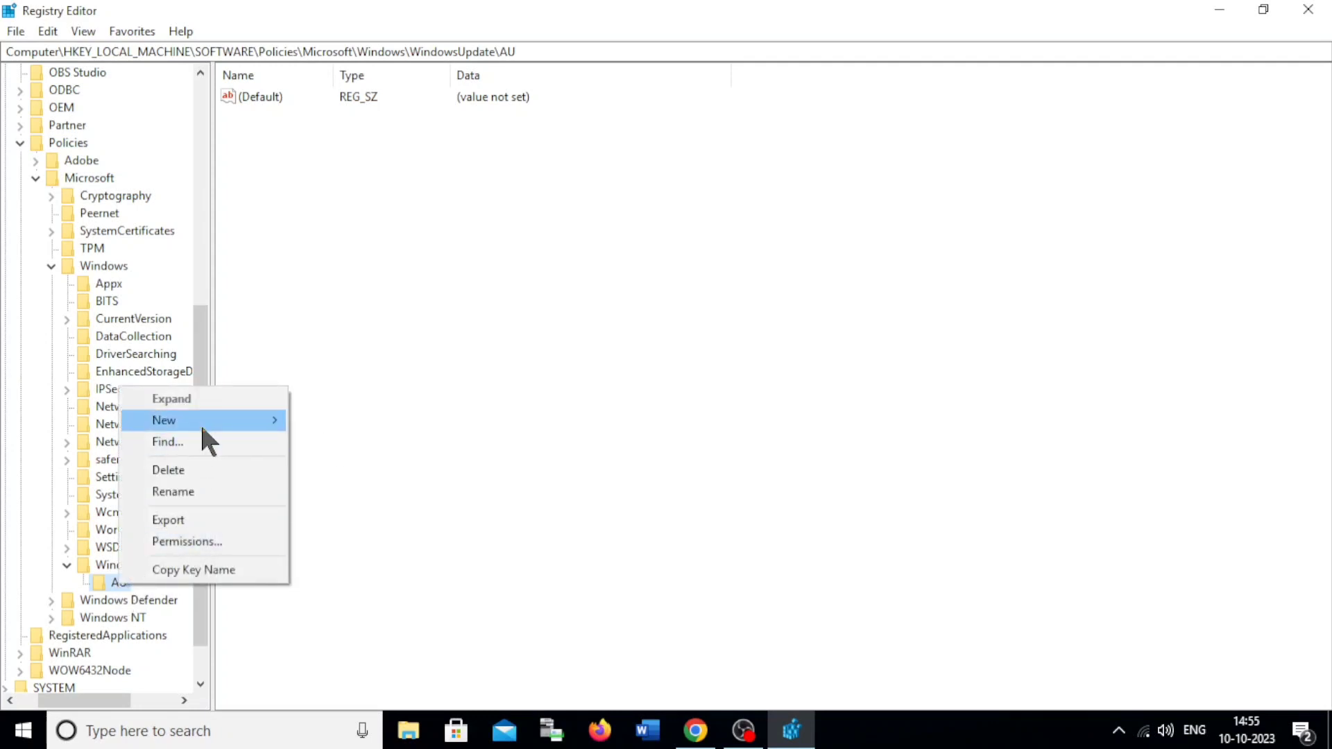
pyautogui.moveTo(200, 422)
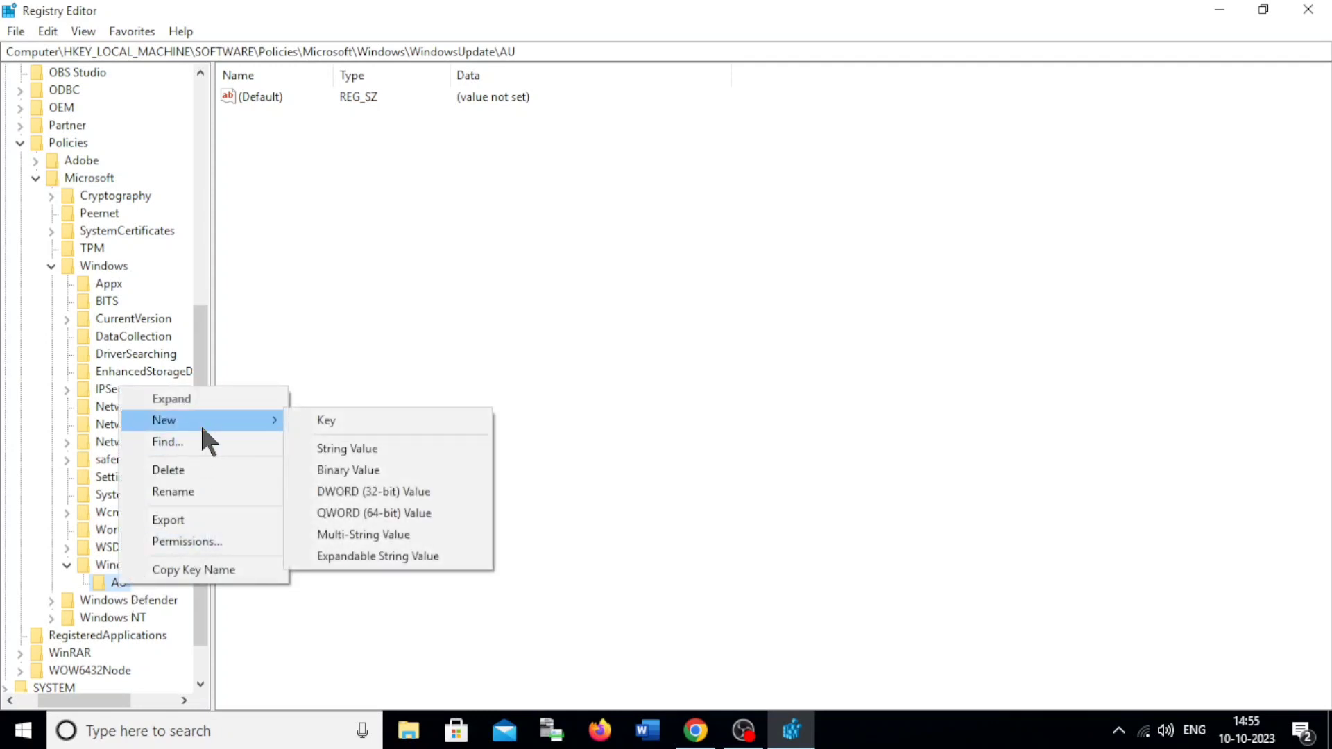
pyautogui.click(354, 491)
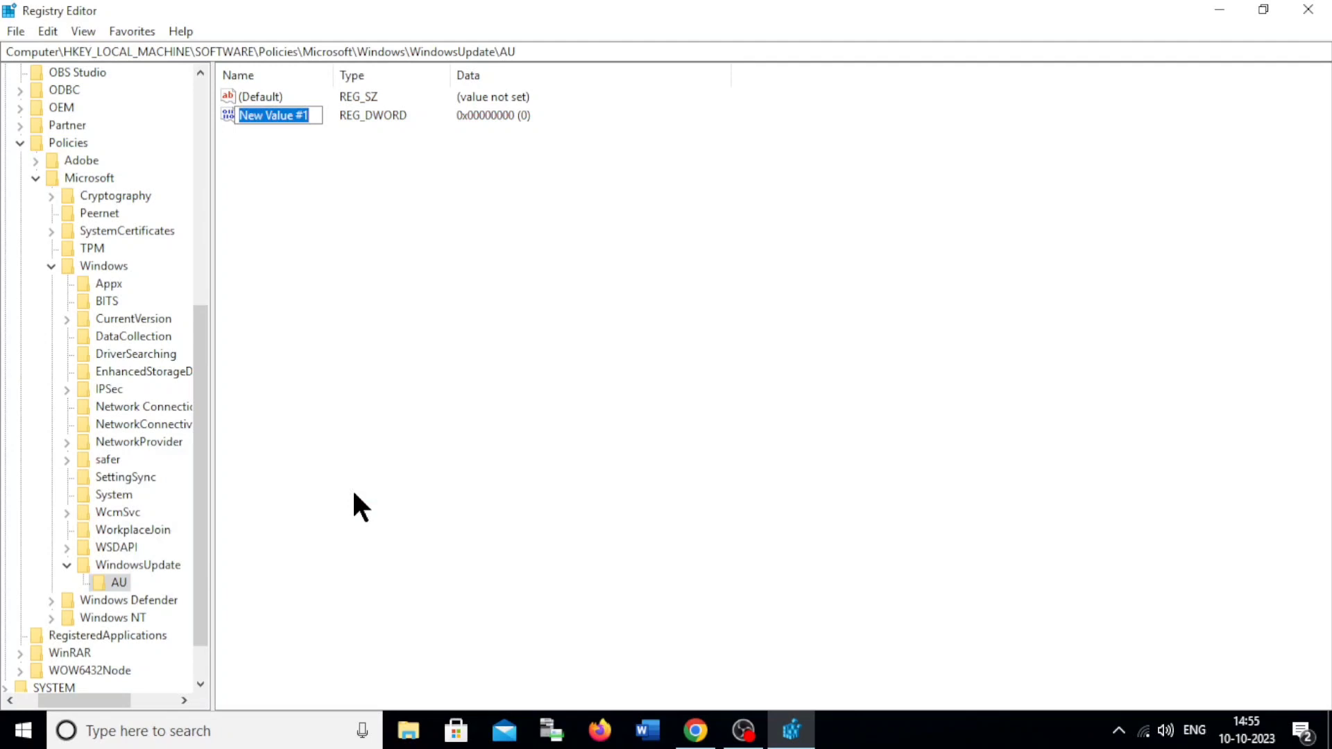
pyautogui.write('No')
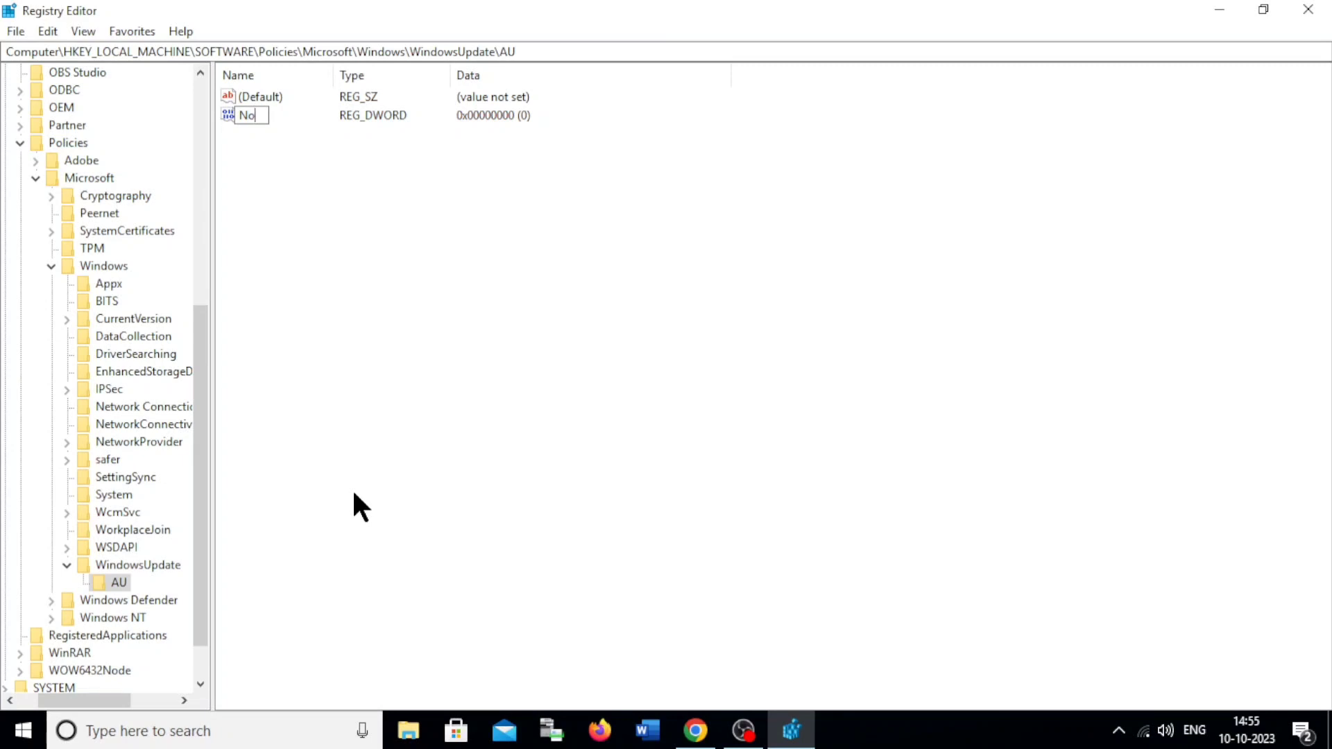
pyautogui.write('Auto')
pyautogui.write('Update')
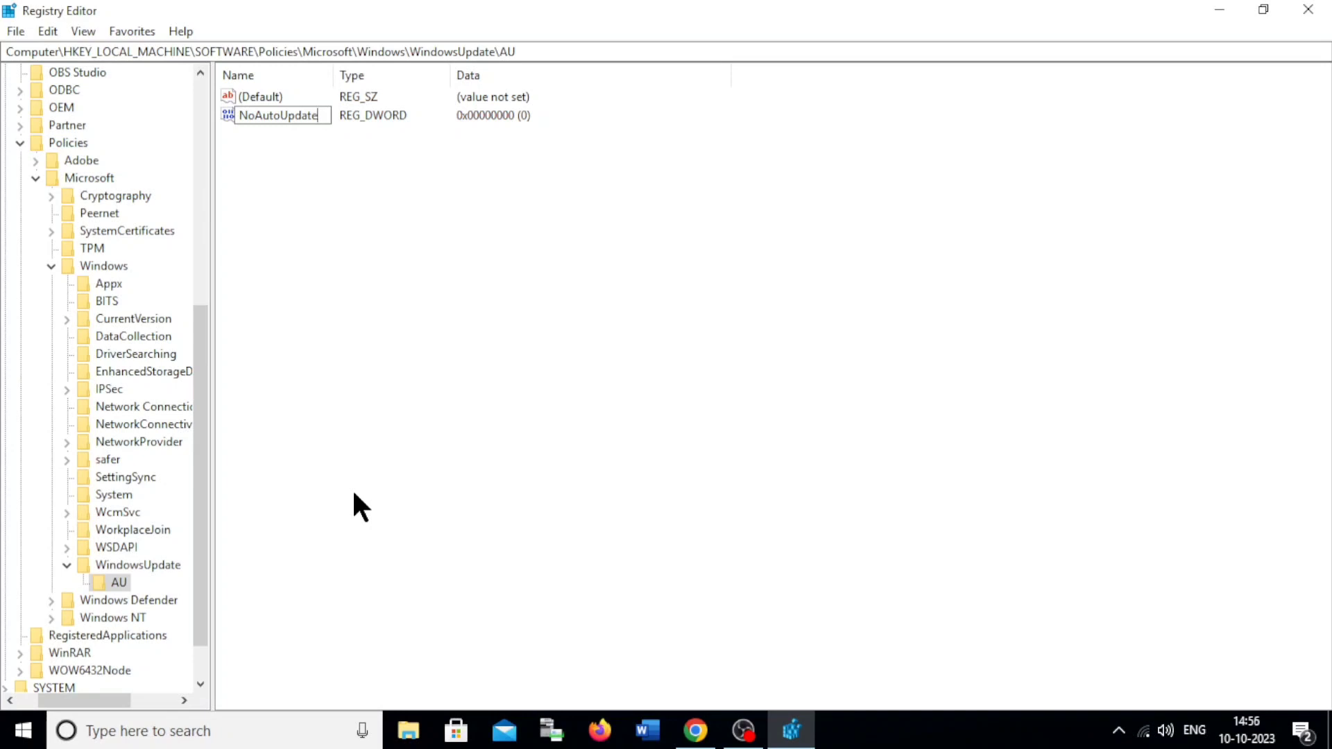
pyautogui.press('Return')
# - Set the NoAutoUpdate value data to 1 with hexadecimal base
pyautogui.press('Return')
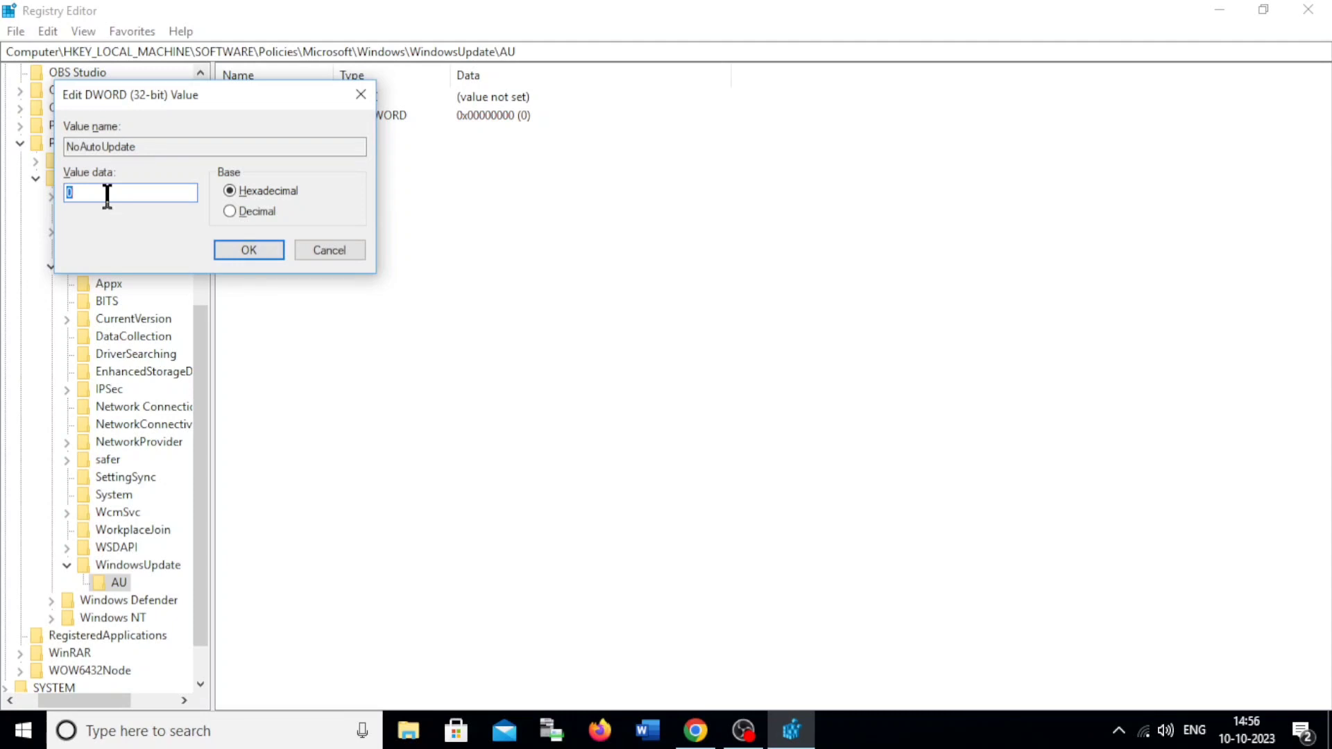
pyautogui.press('BackSpace')
pyautogui.write('1')
pyautogui.click(244, 251)
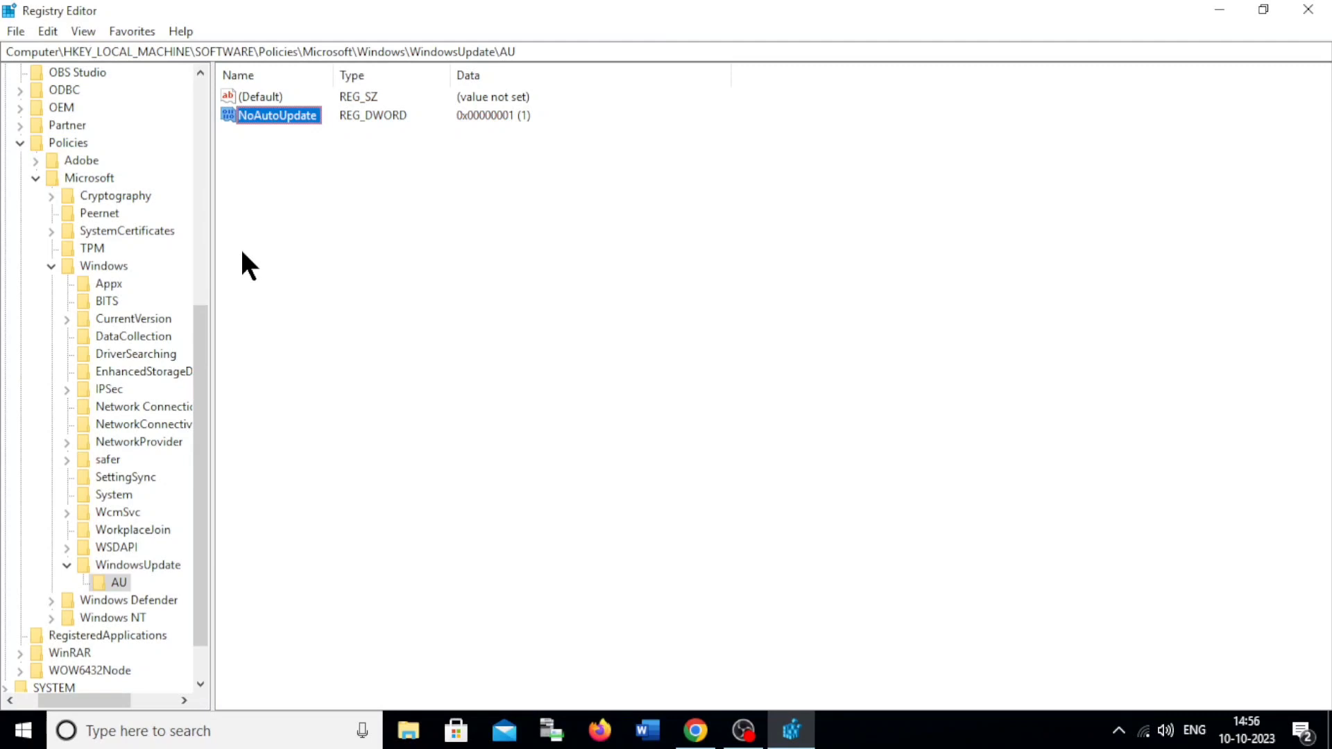
pyautogui.click(383, 249)
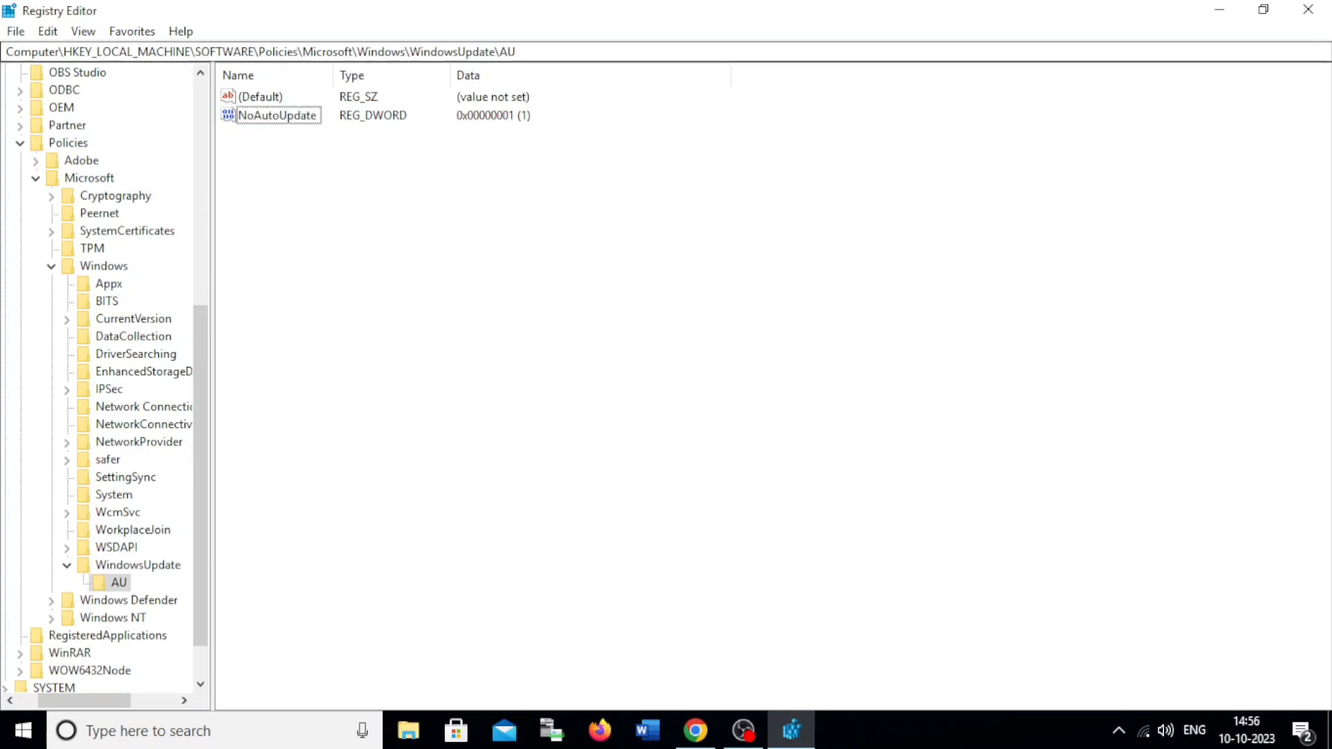
# - Close the Registry Editor and refresh the desktop
pyautogui.click(1313, 17)
pyautogui.rightClick(646, 142)
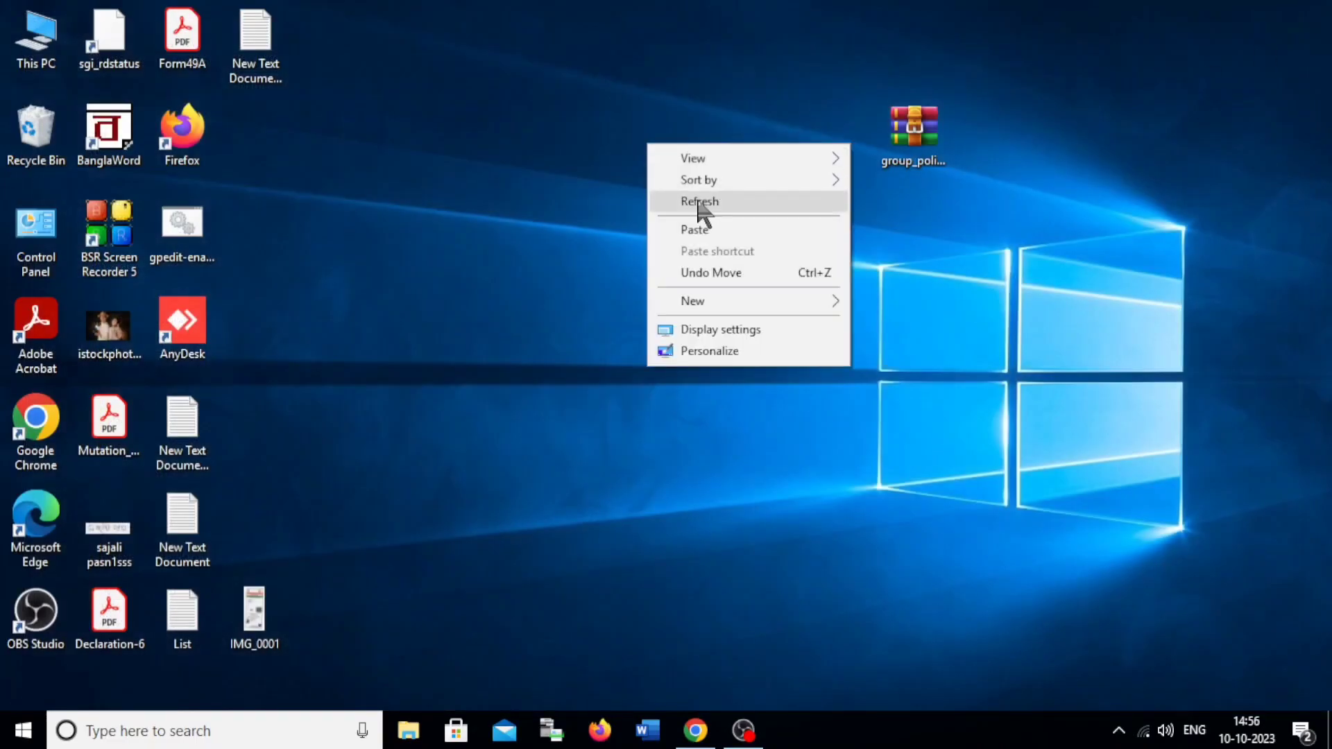
pyautogui.click(698, 202)
pyautogui.rightClick(627, 148)
pyautogui.click(655, 189)
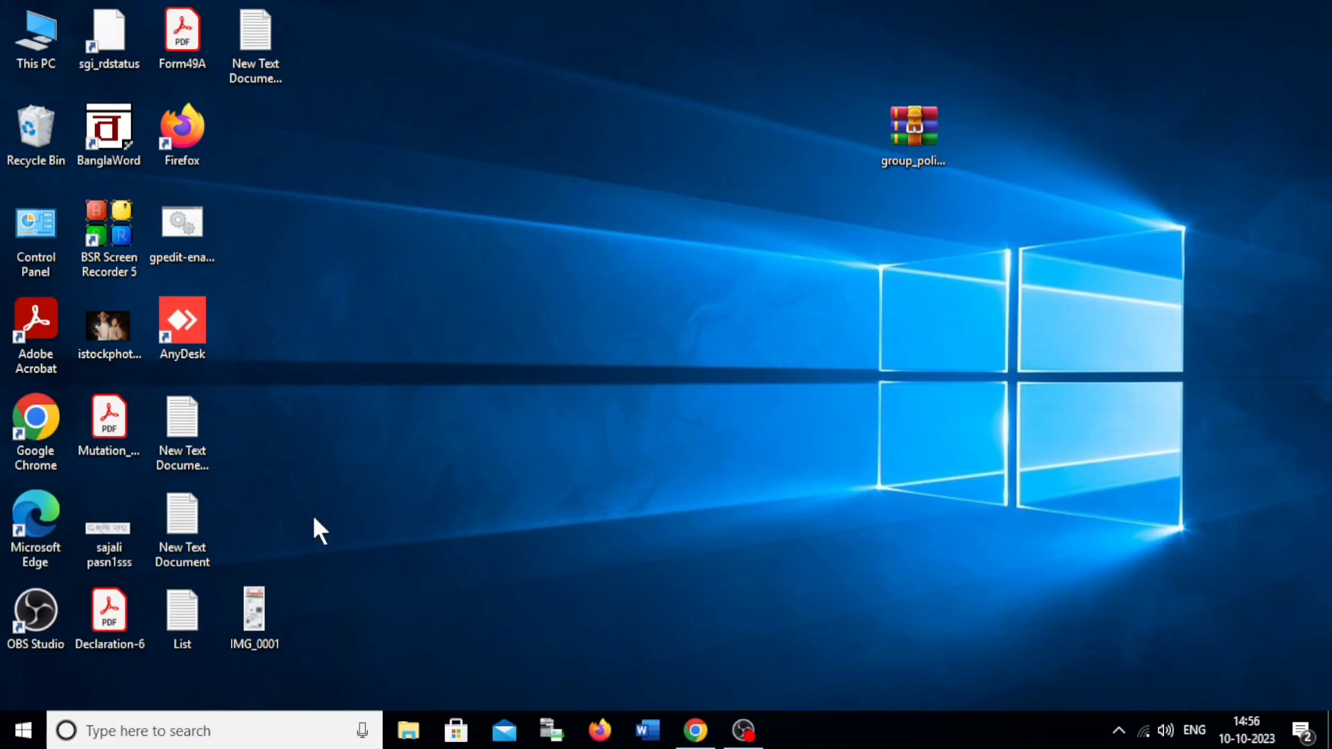
# - Search Windows for Control Panel, launch it and open the list of programs to uninstall
pyautogui.click(111, 732)
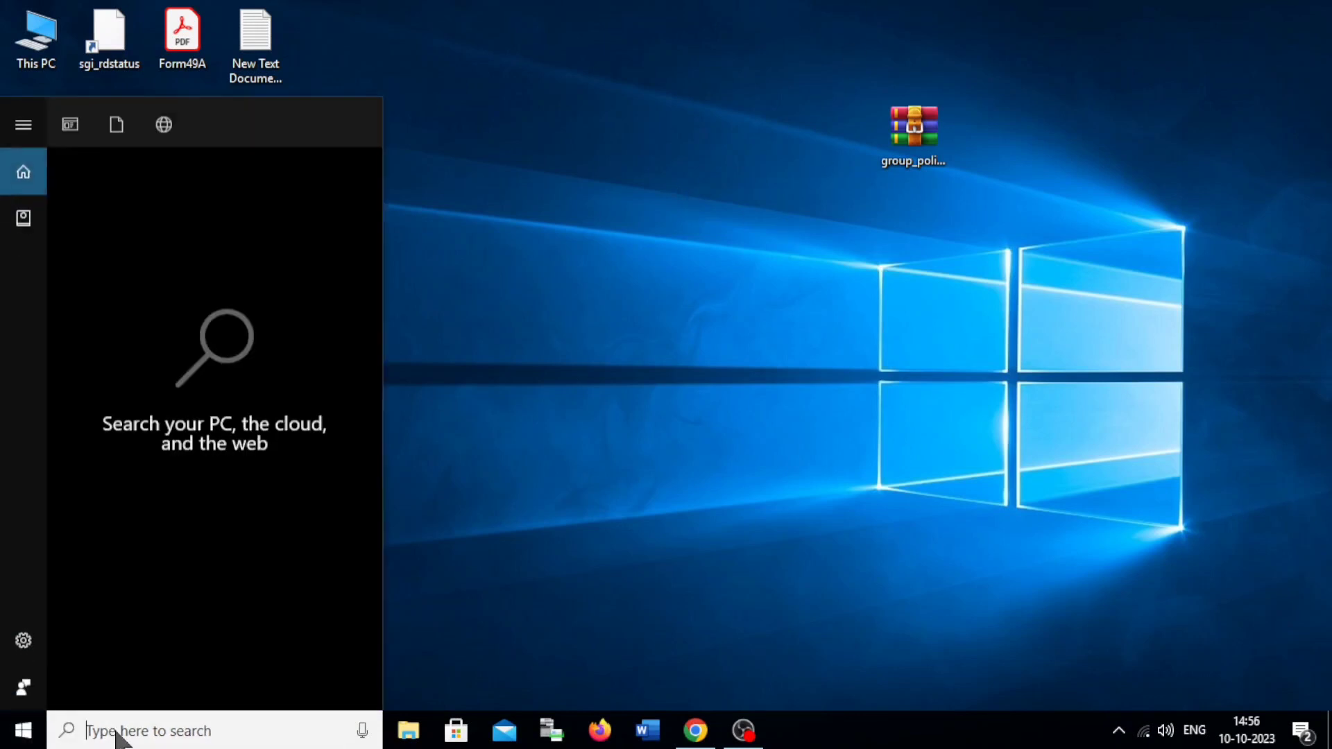
pyautogui.write('control')
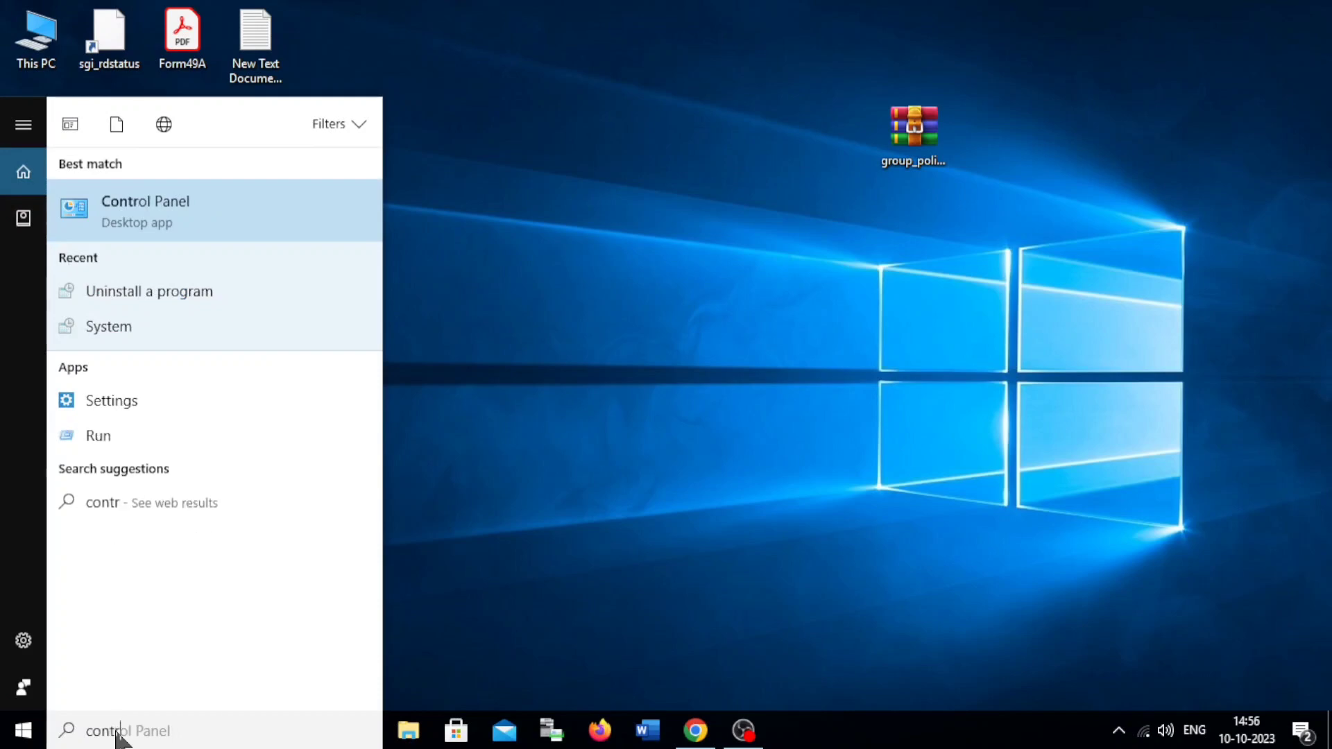
pyautogui.click(190, 203)
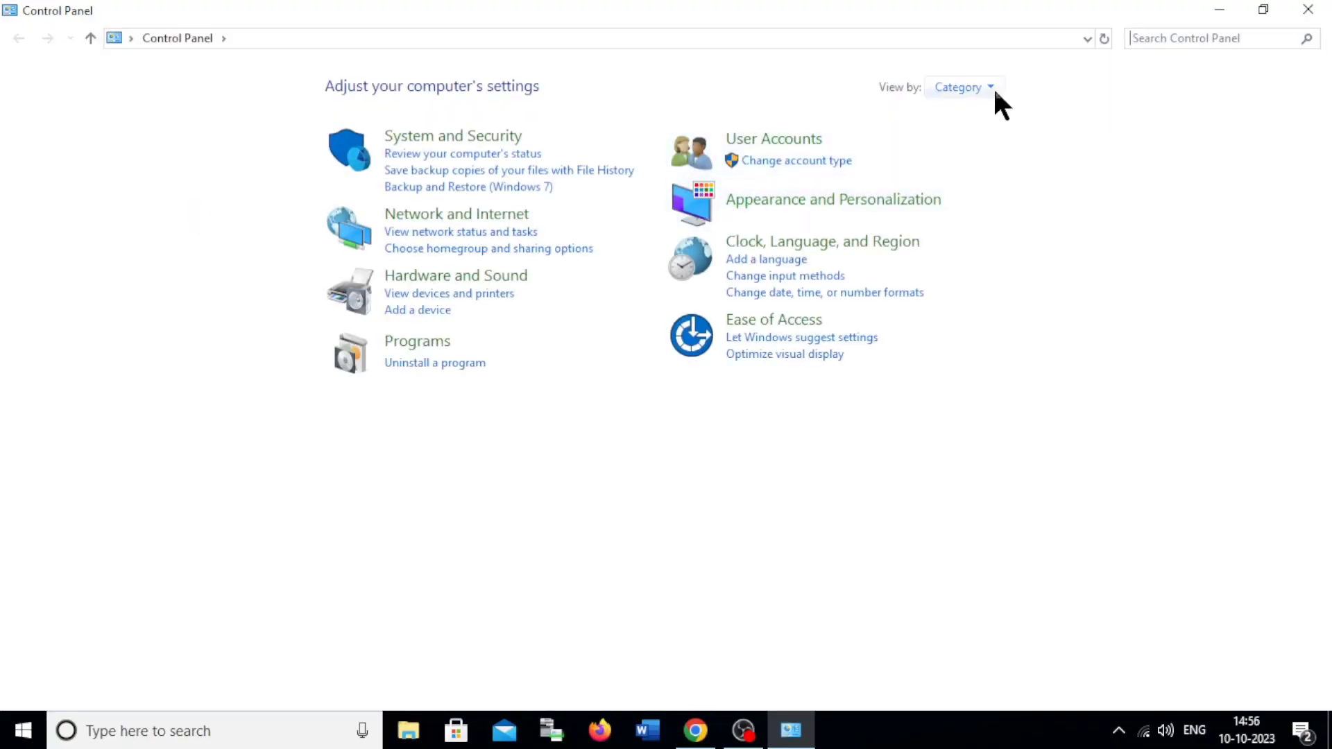
pyautogui.click(989, 87)
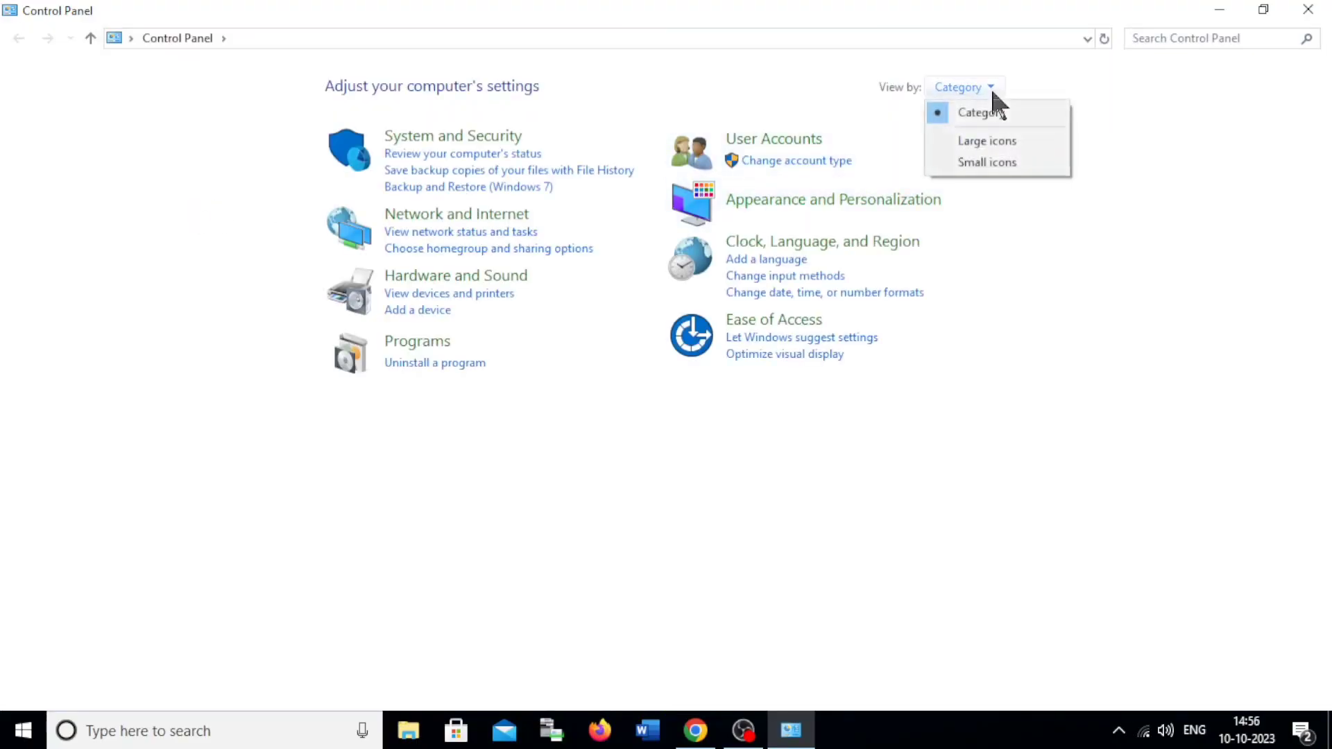
pyautogui.click(1210, 173)
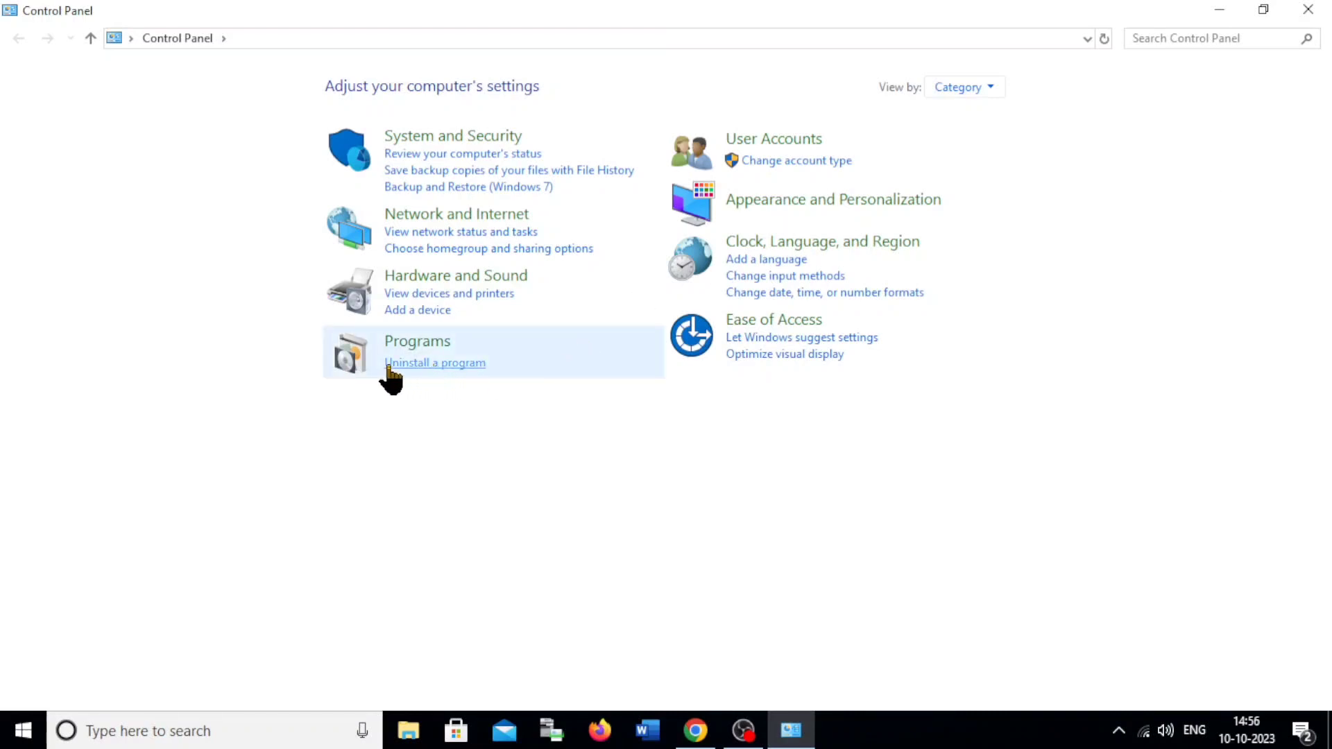
pyautogui.click(437, 363)
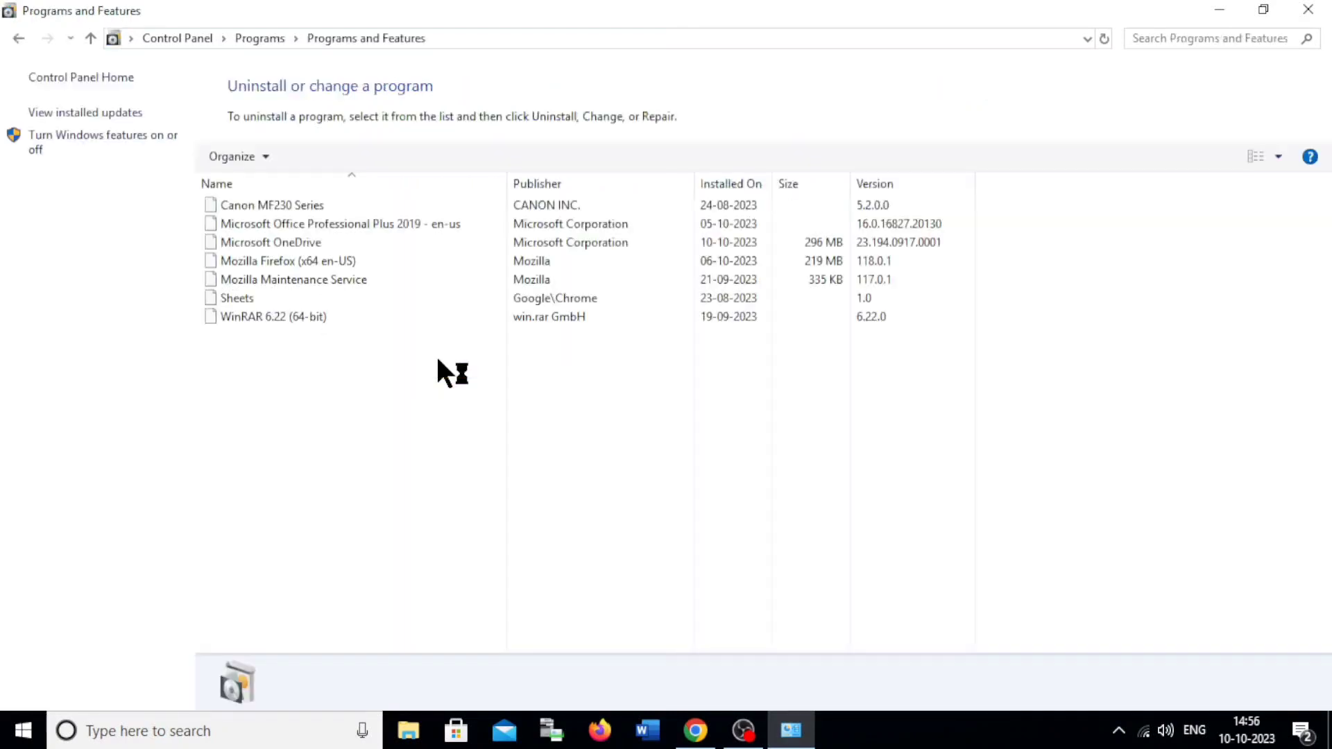
# - Find Windows 10 Update Assistant among the installed programs and start uninstalling it
pyautogui.scroll(-3, 381, 426)
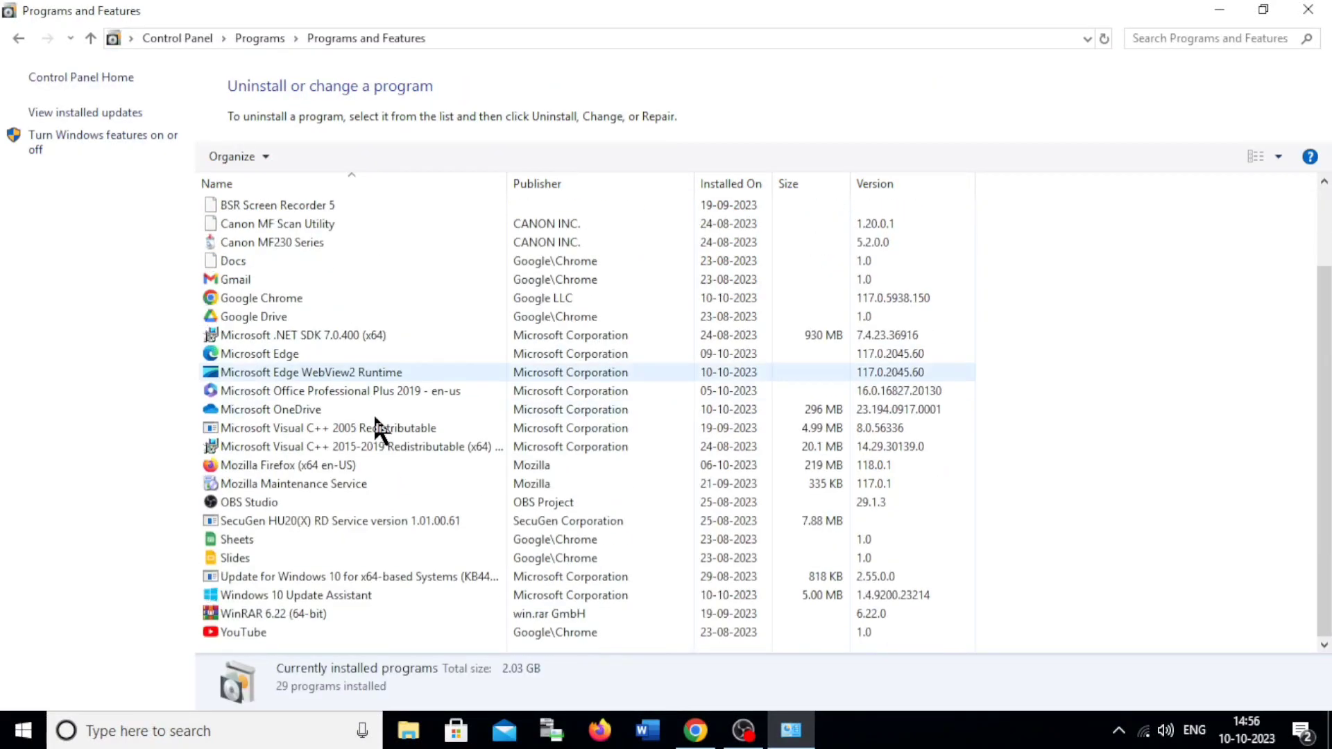
pyautogui.click(271, 594)
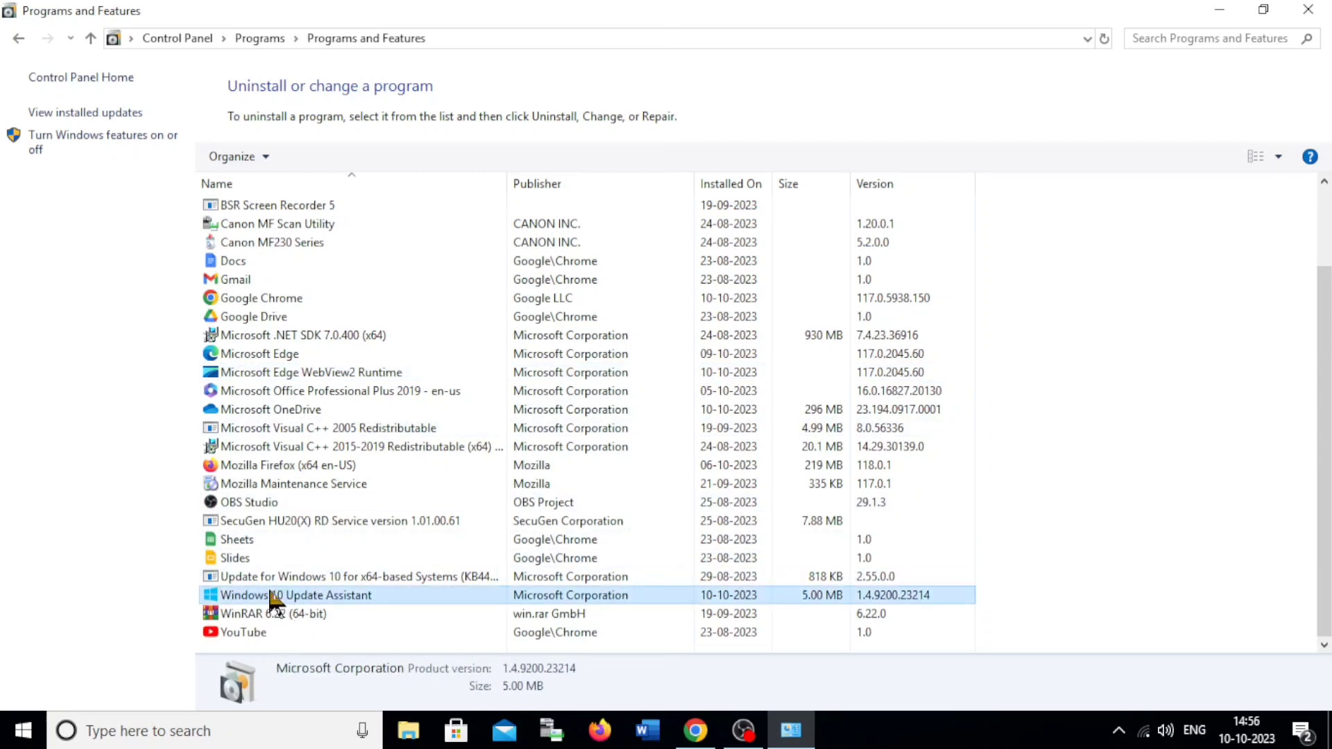
pyautogui.rightClick(308, 594)
pyautogui.click(198, 599)
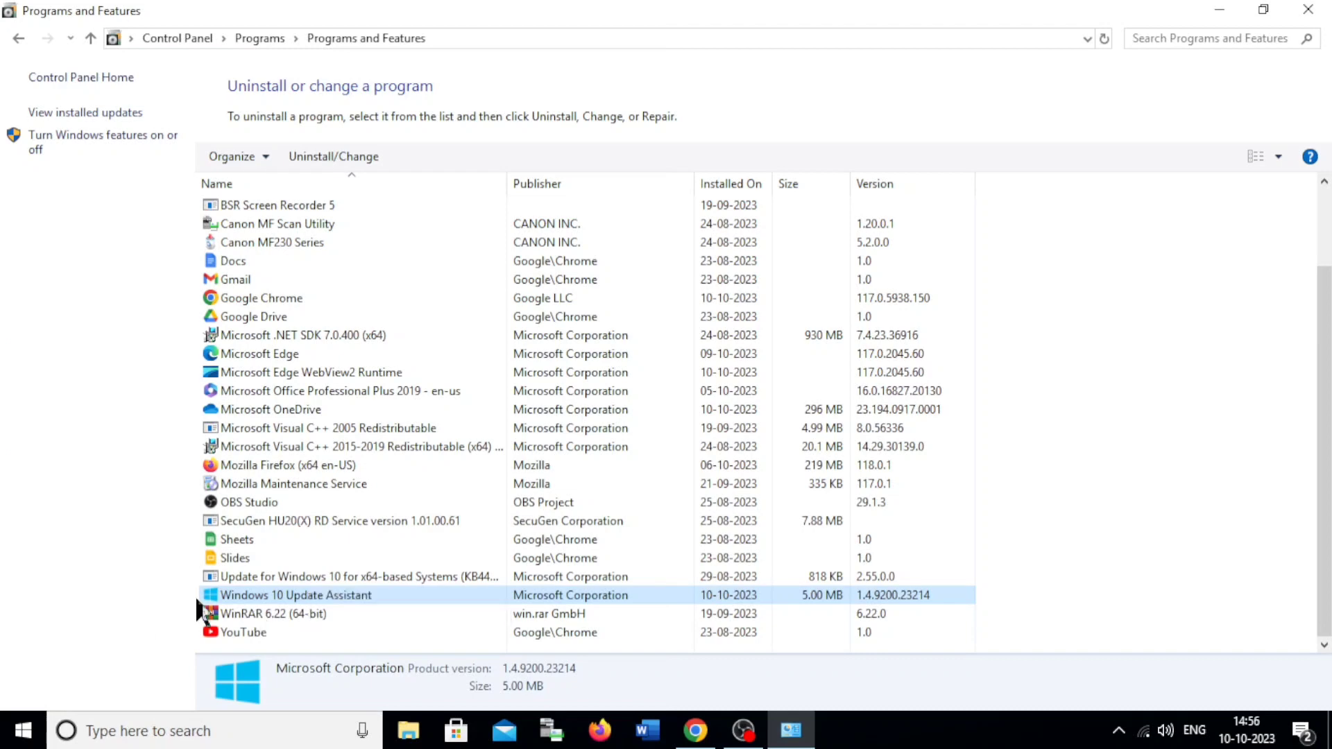
pyautogui.rightClick(306, 596)
pyautogui.click(328, 609)
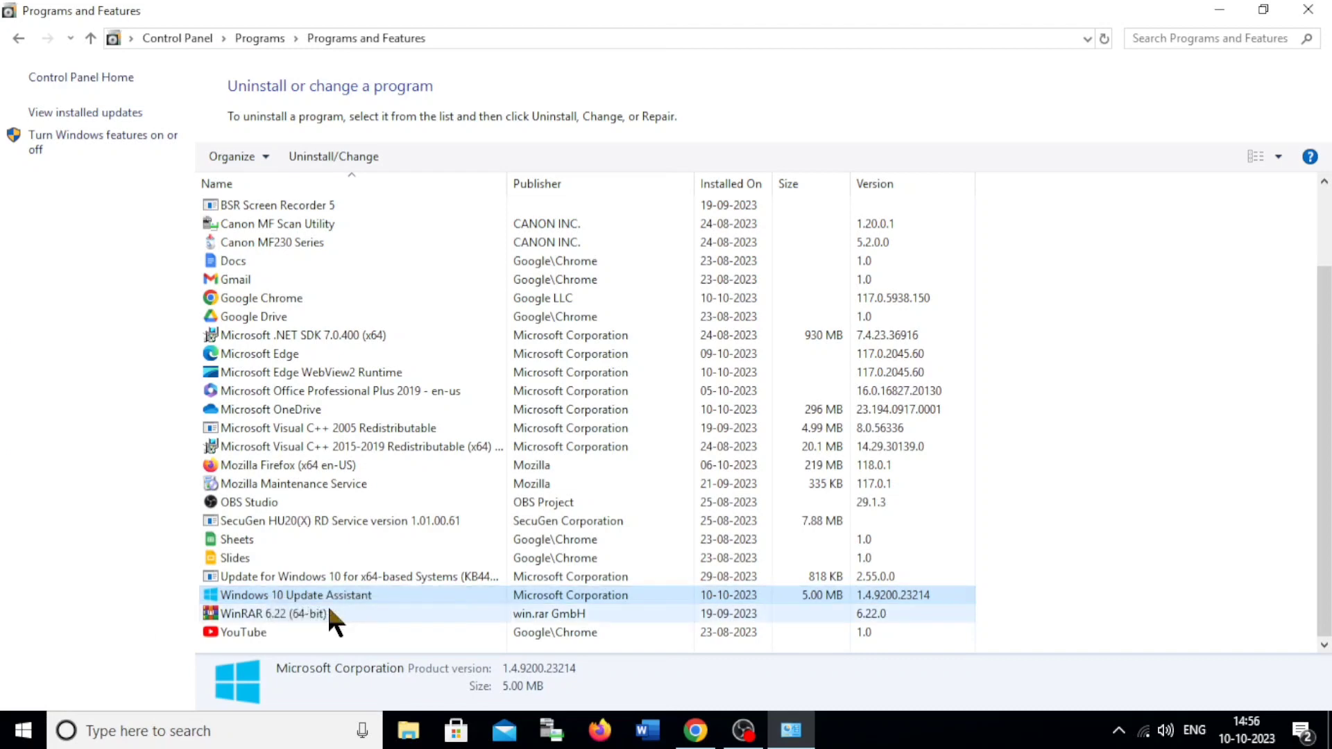